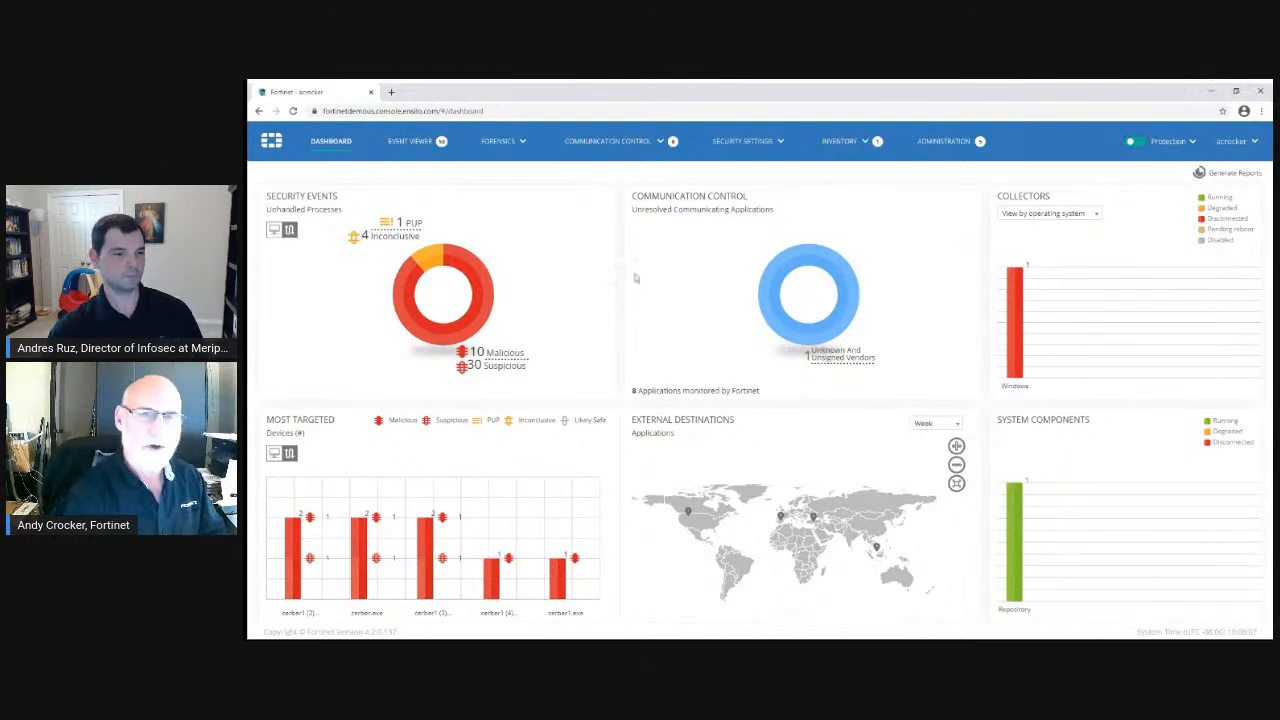
- Open the security policies and review the rules of the Device Control and Execution Prevention policies
{"action": "left_click", "coordinate": [742, 141]}
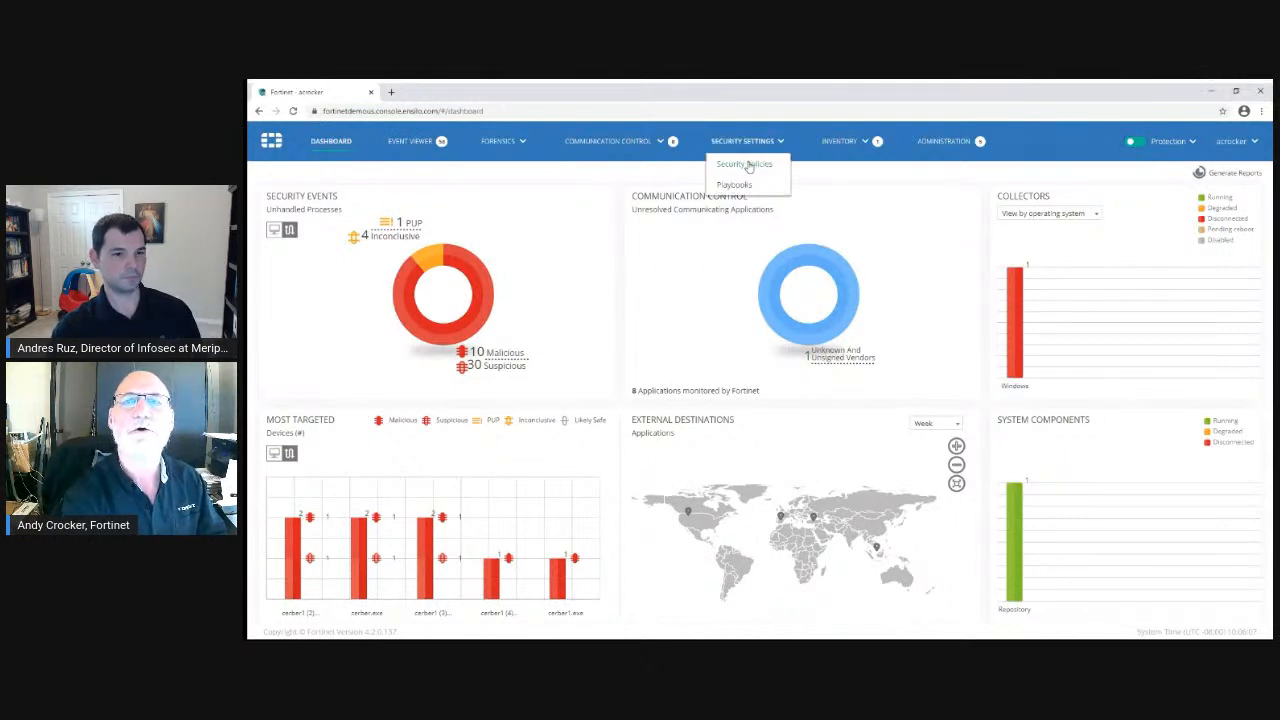
{"action": "left_click", "coordinate": [745, 166]}
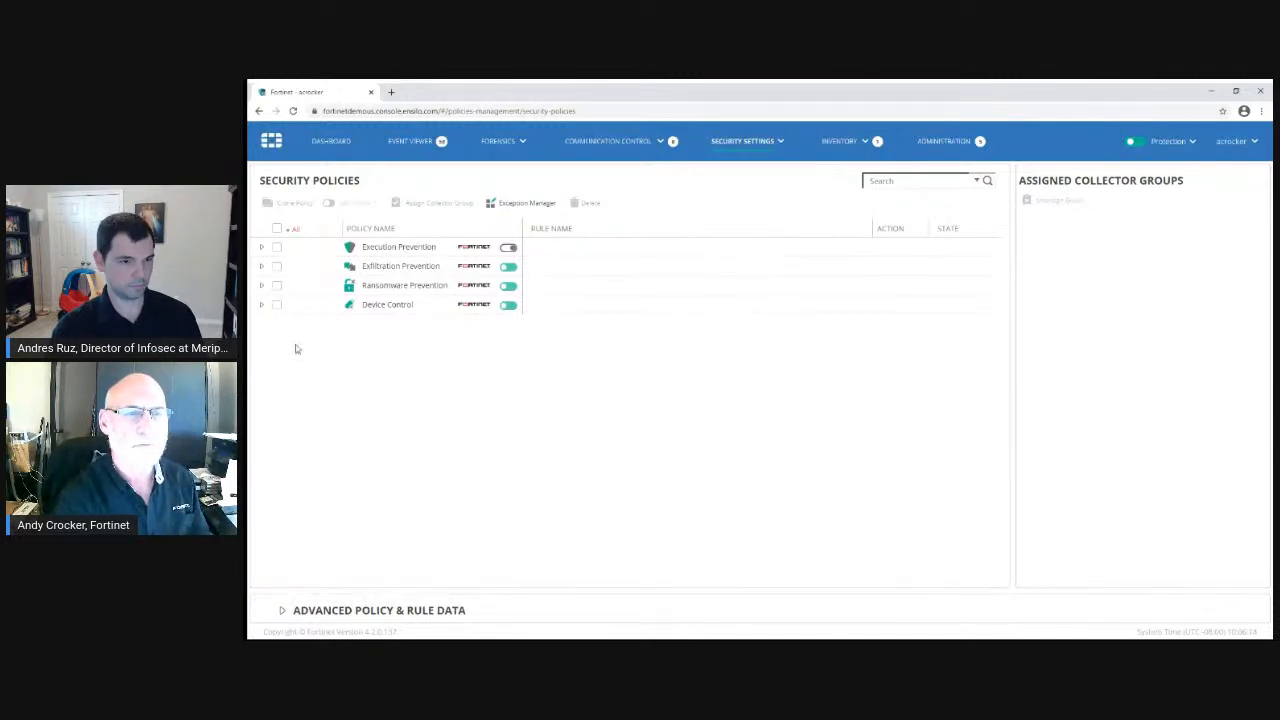
{"action": "left_click", "coordinate": [262, 306]}
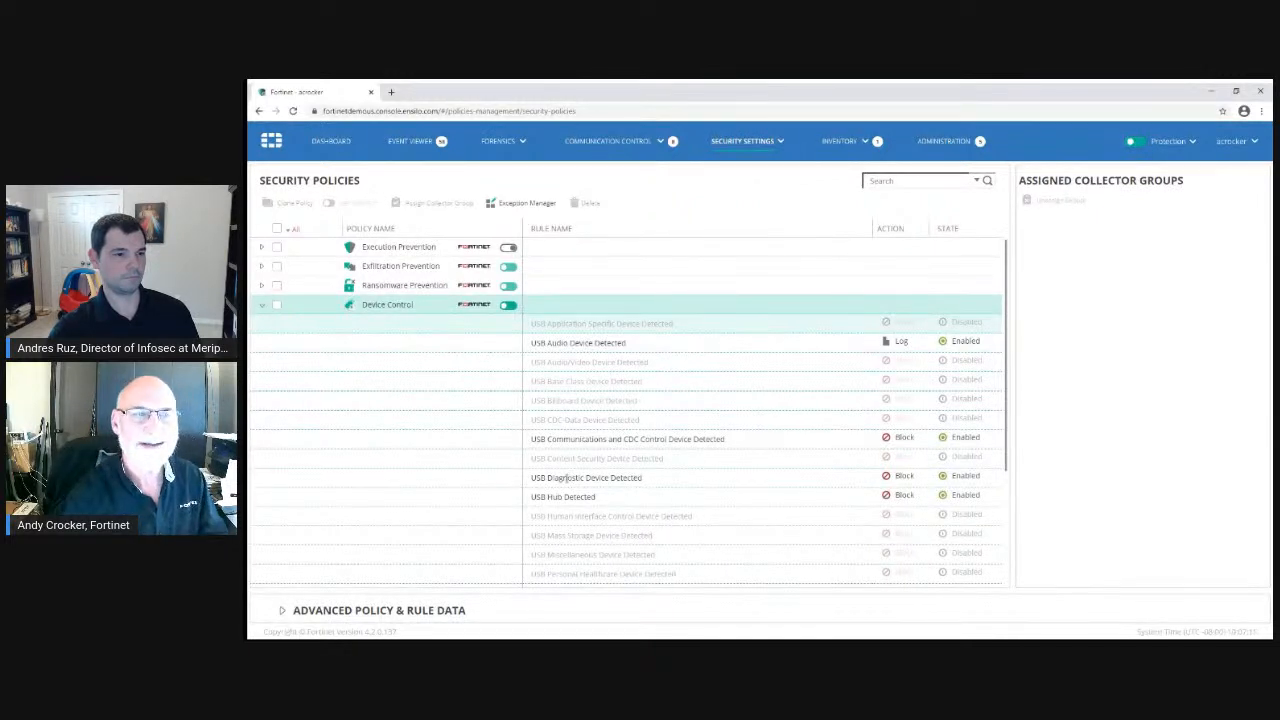
{"action": "left_click", "coordinate": [262, 305]}
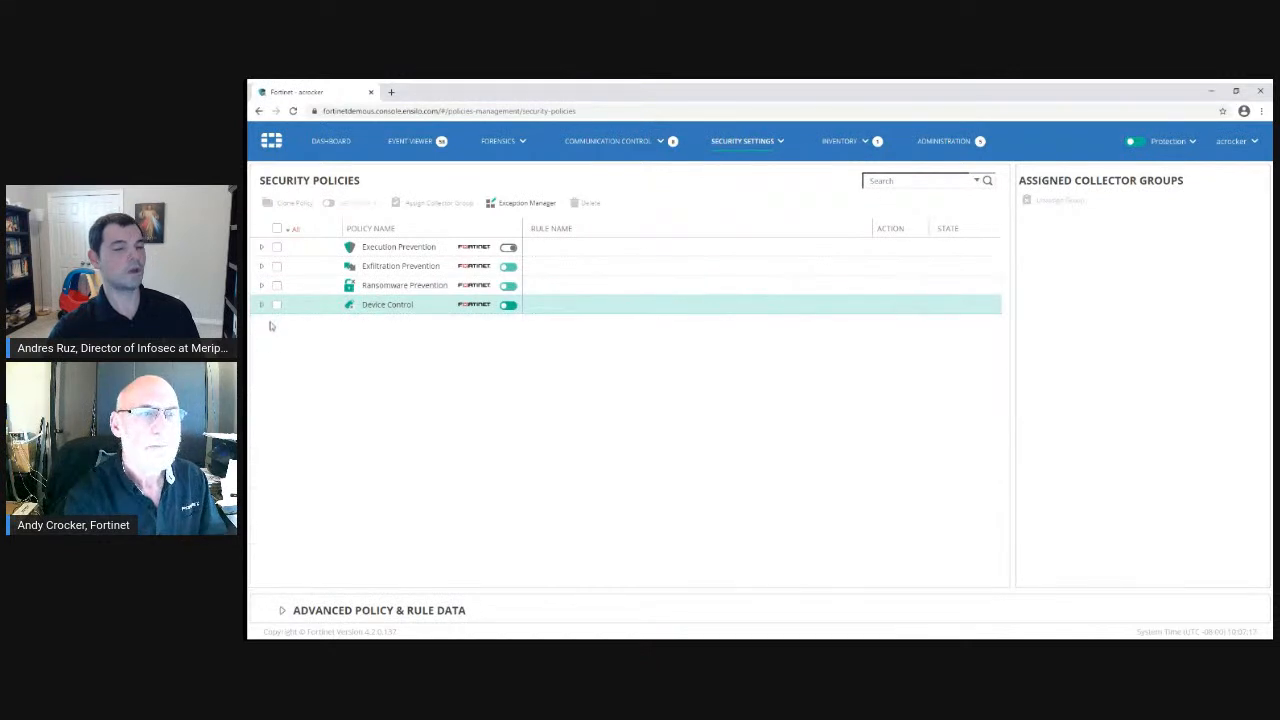
{"action": "left_click", "coordinate": [262, 247]}
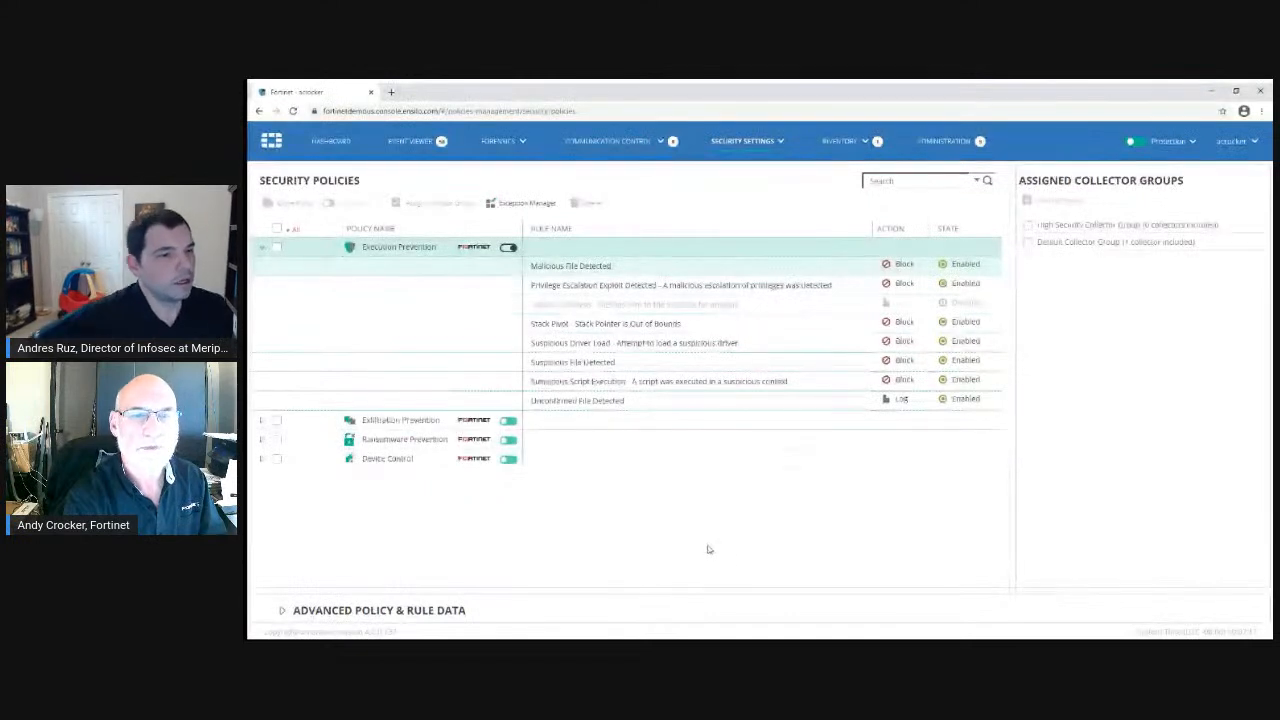
- Disable the USB Audio Device Detected rule in the Device Control policy, accepting the change to the default configuration, and collapse the policy
{"action": "left_click", "coordinate": [261, 459]}
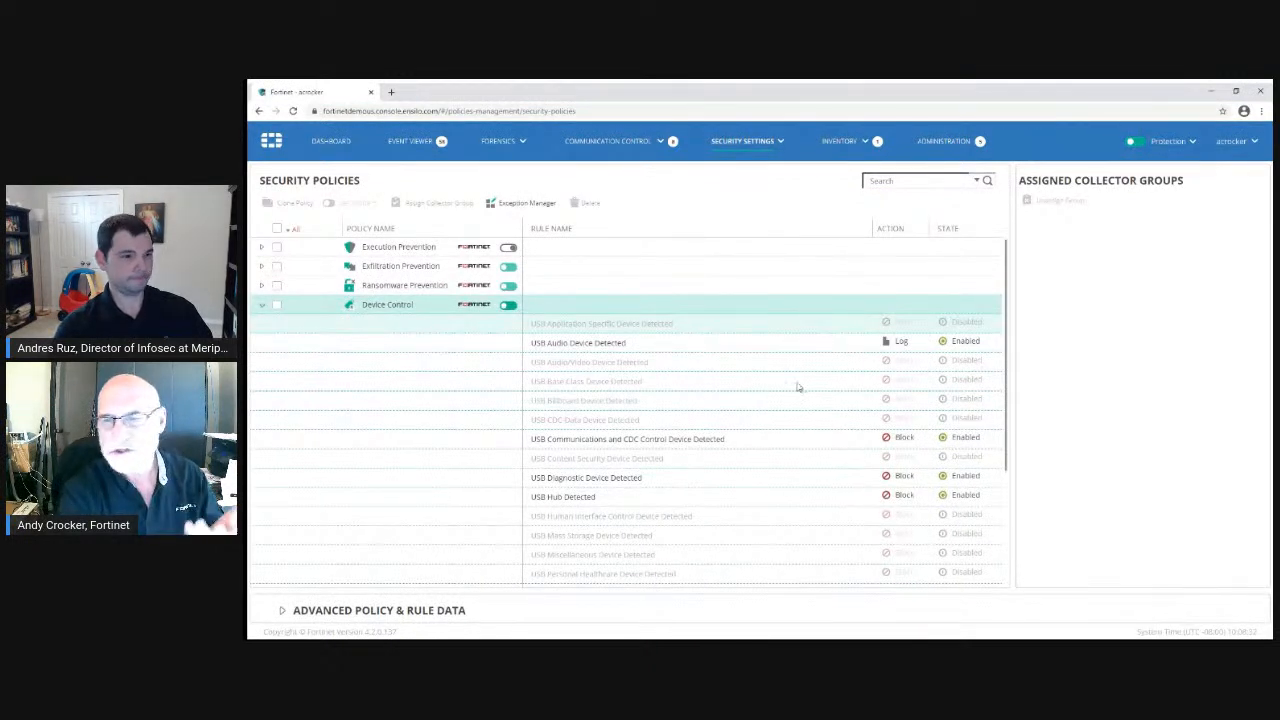
{"action": "left_click", "coordinate": [957, 344]}
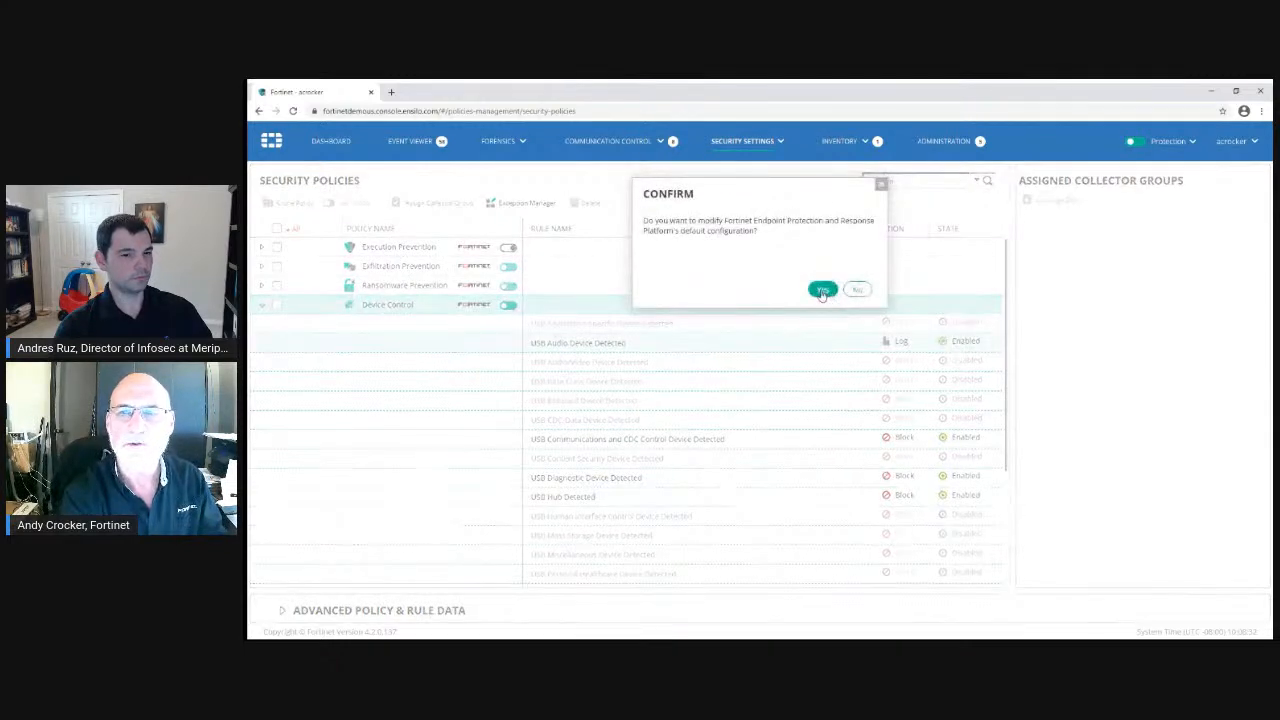
{"action": "left_click", "coordinate": [822, 290]}
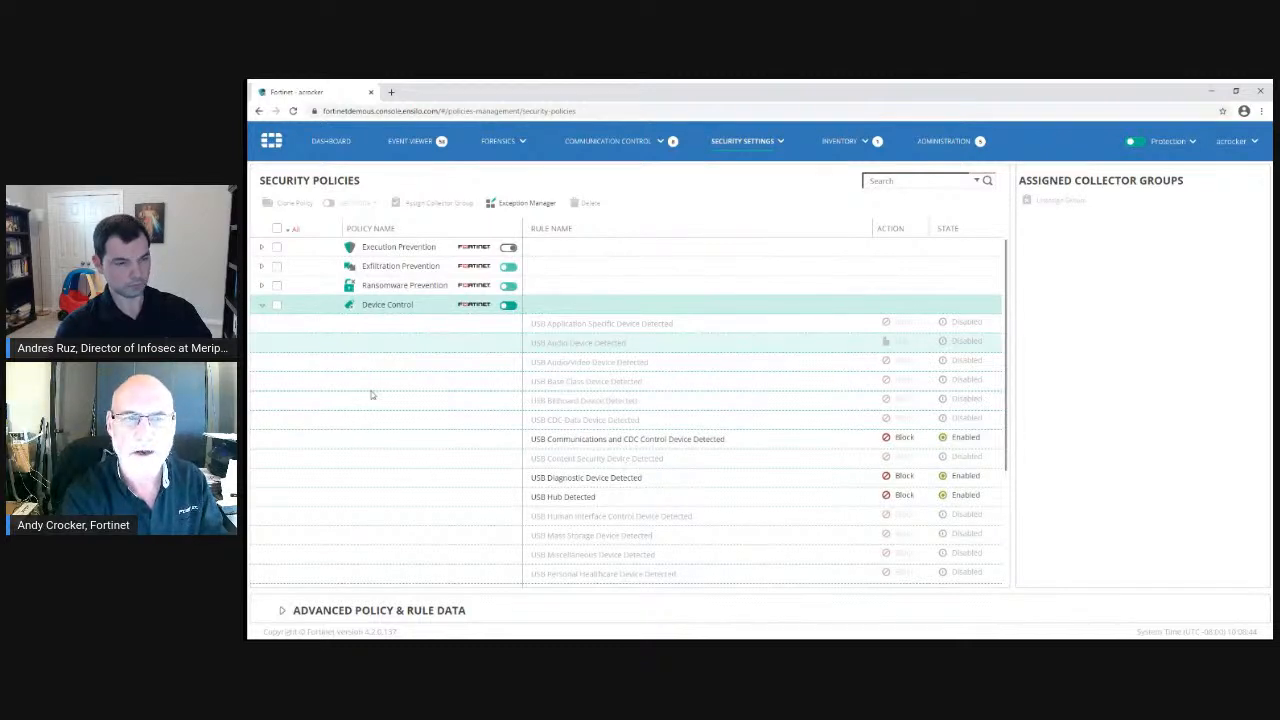
{"action": "left_click", "coordinate": [262, 308]}
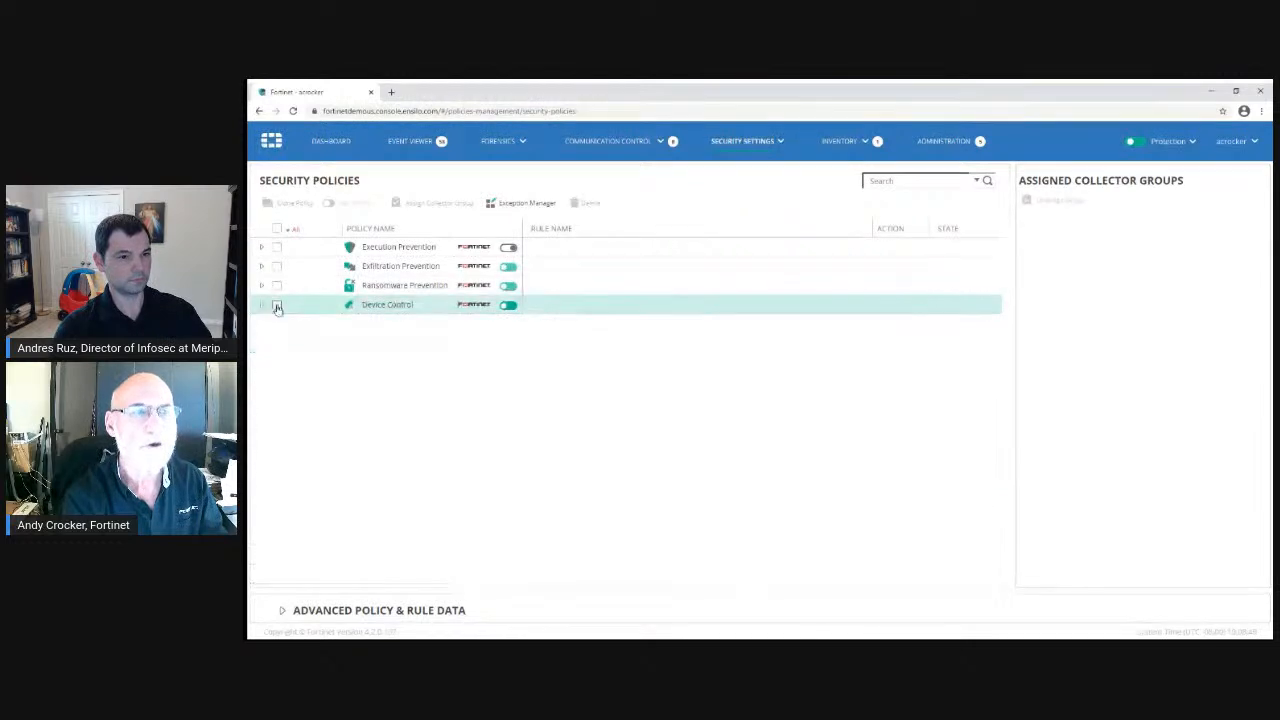
- Expand the Execution Prevention policy and show the advanced rule details for Malicious File Detected
{"action": "left_click", "coordinate": [262, 247]}
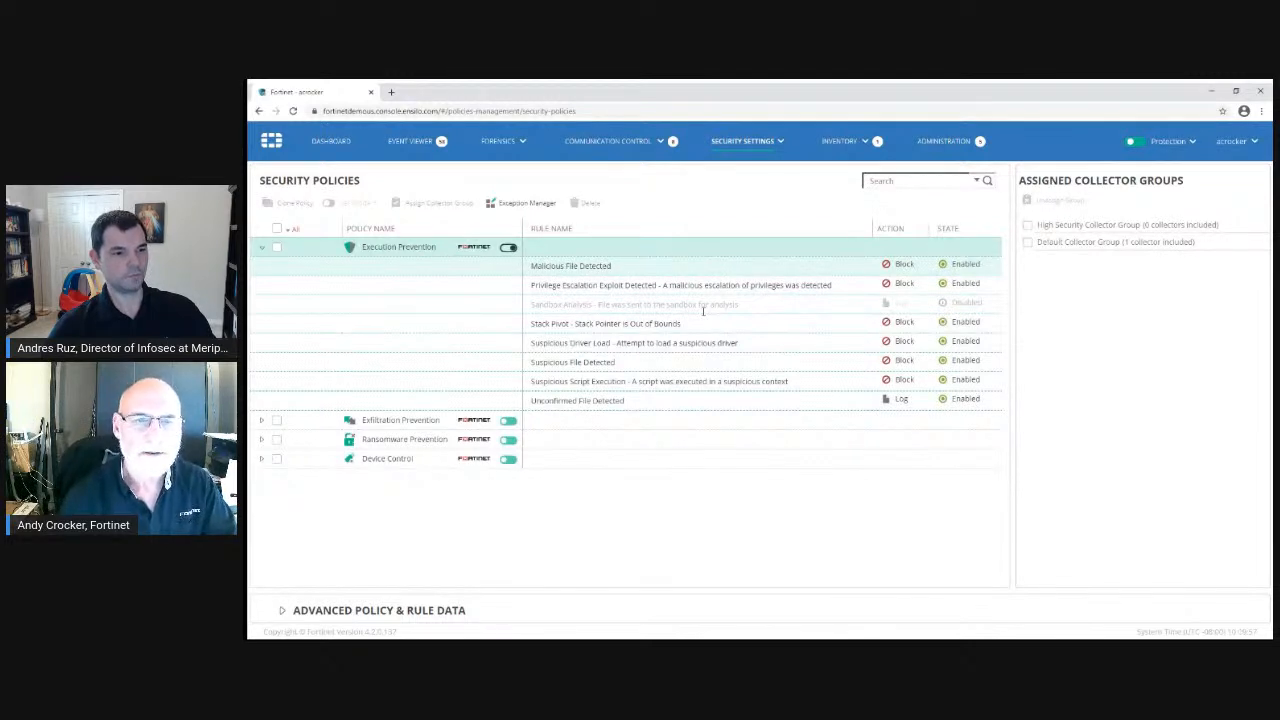
{"action": "left_click", "coordinate": [655, 325]}
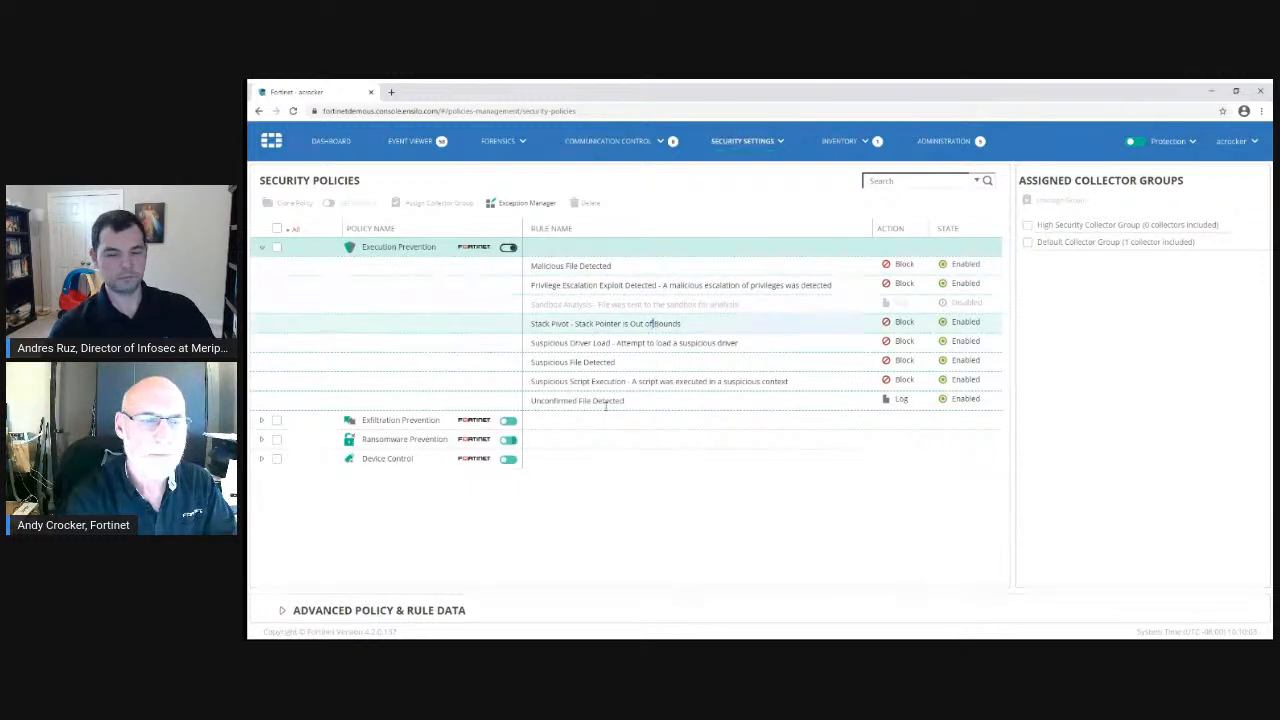
{"action": "left_click", "coordinate": [627, 268]}
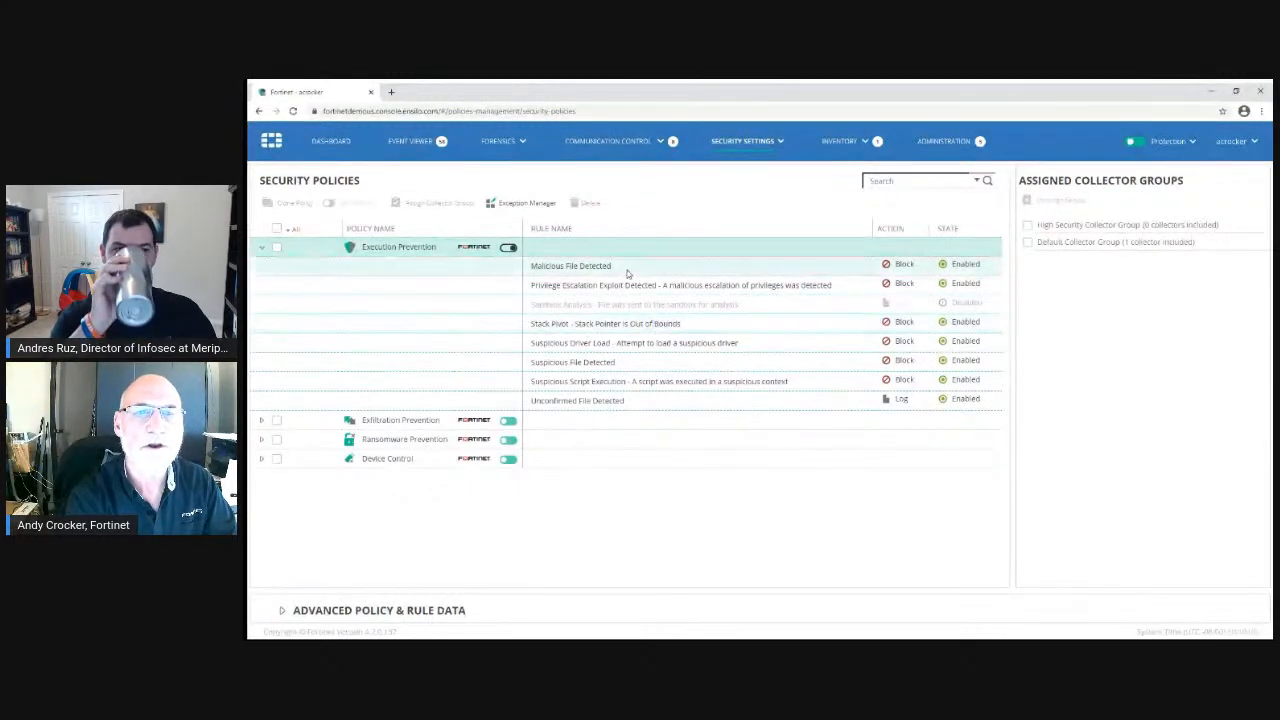
{"action": "left_click", "coordinate": [281, 612]}
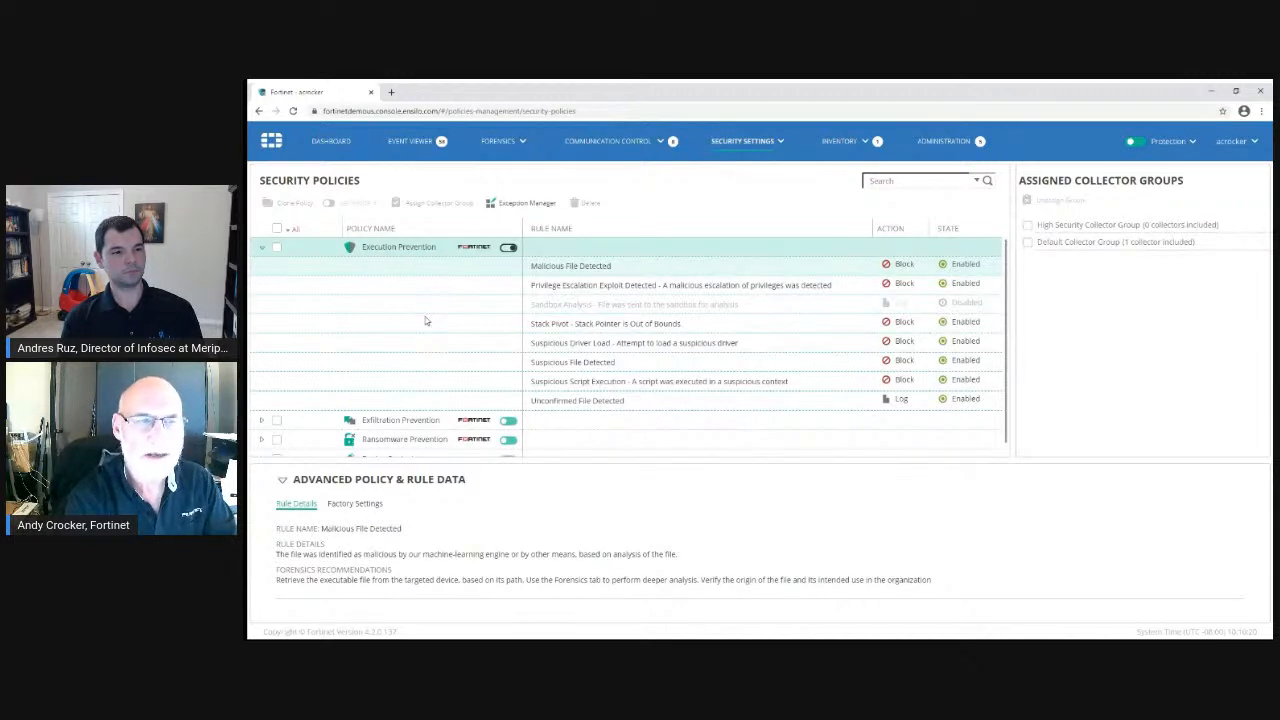
- Replace the Execution Prevention rules with the expanded Ransomware Prevention rules and hide the advanced rule data
{"action": "left_click", "coordinate": [262, 249]}
{"action": "left_click", "coordinate": [262, 289]}
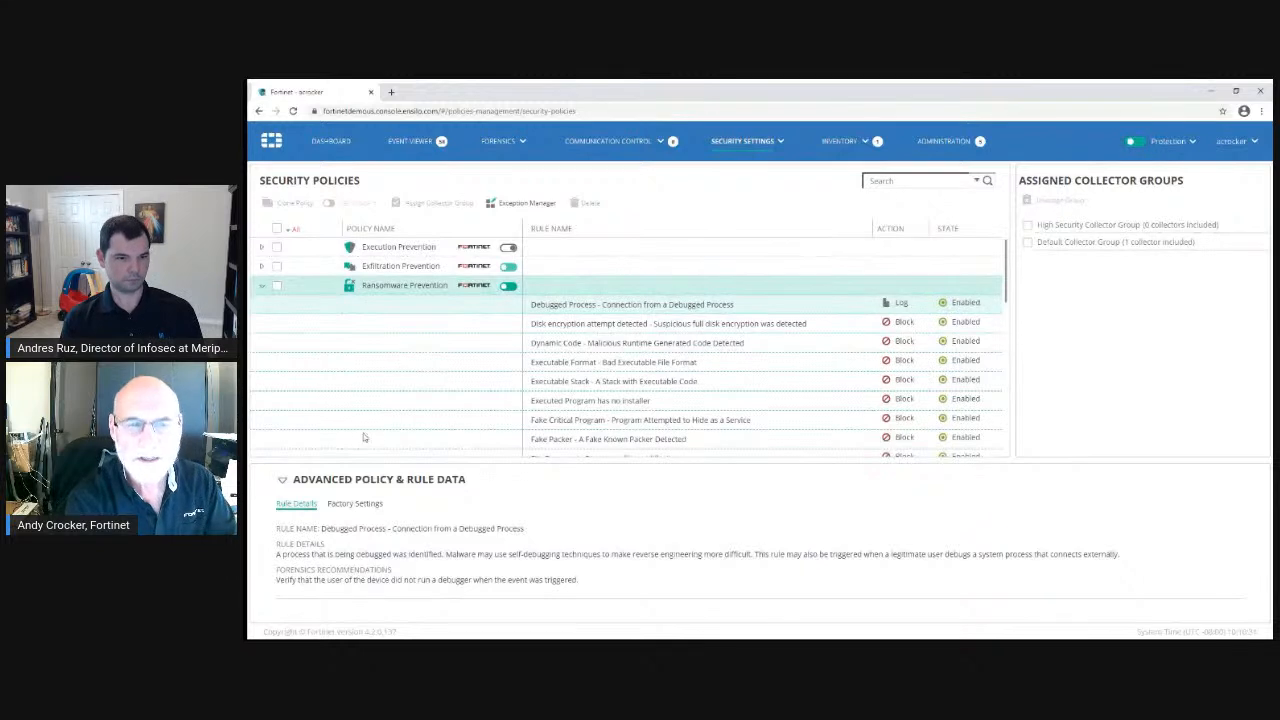
{"action": "left_click", "coordinate": [291, 480]}
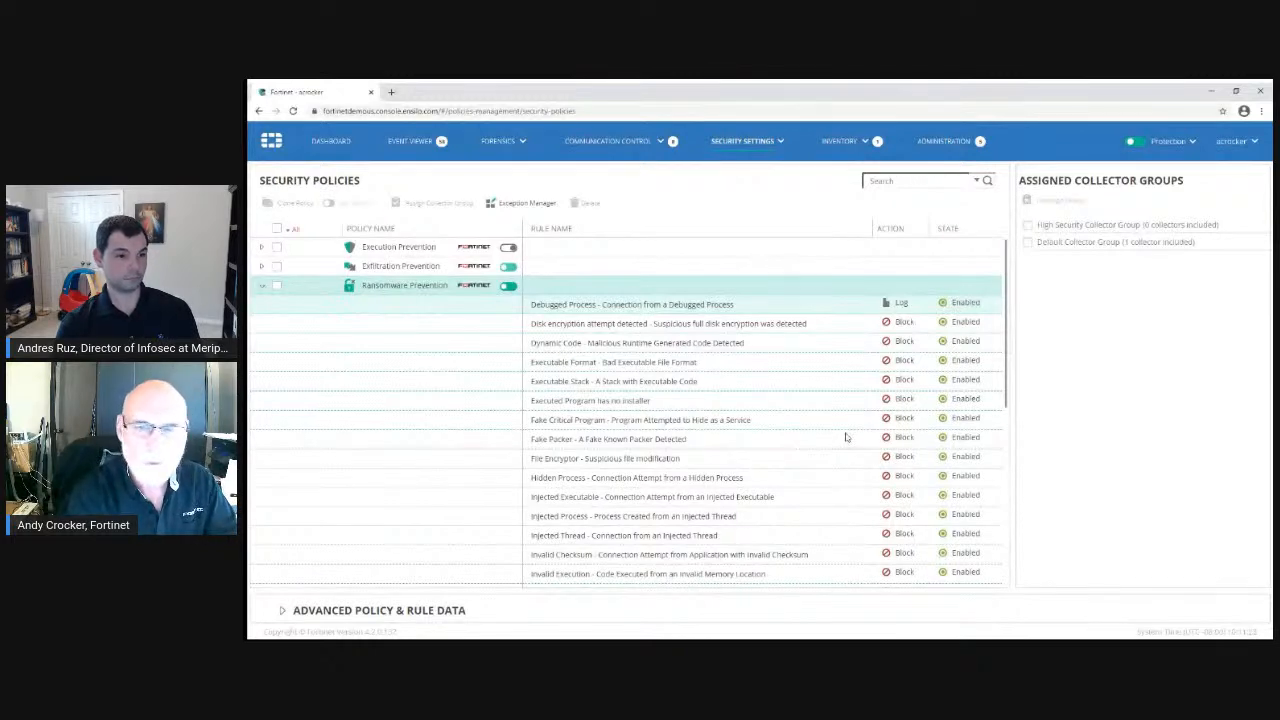
- Examine the Ransomware Prevention policy's rules with their actions and states, and collapse the policy
{"action": "scroll", "coordinate": [845, 437], "scroll_direction": "down", "scroll_amount": 1}
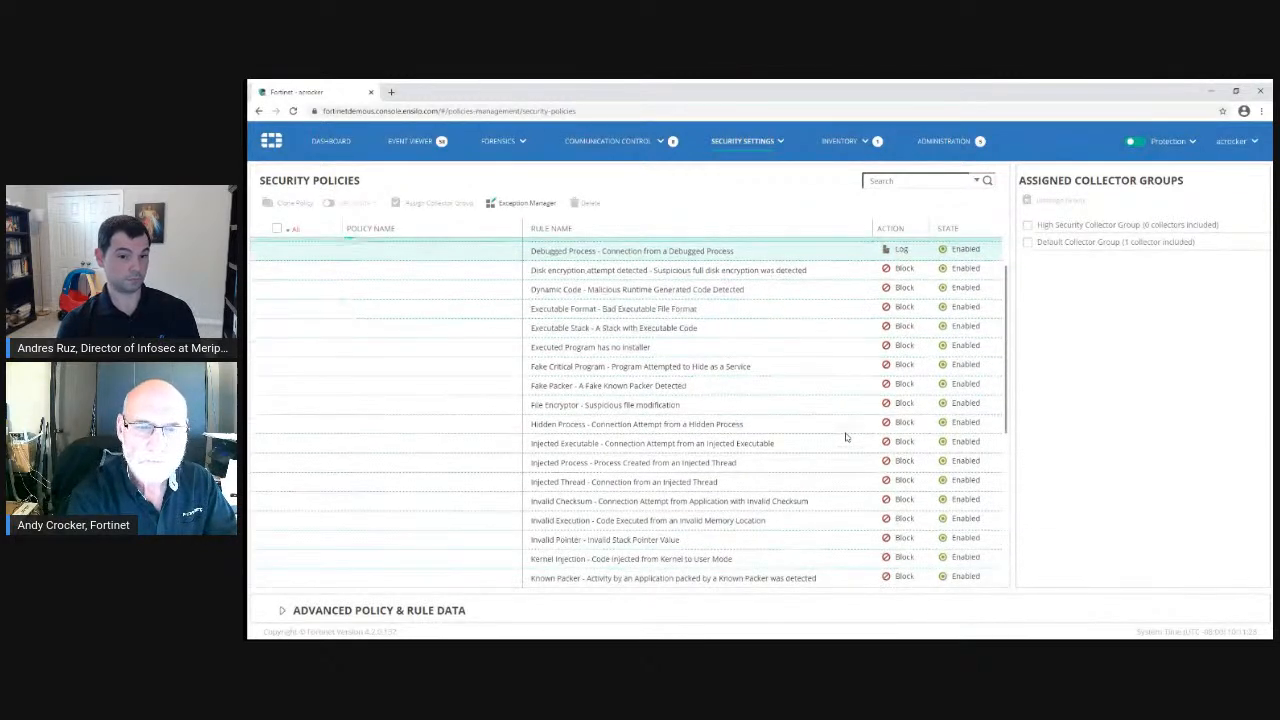
{"action": "scroll", "coordinate": [845, 437], "scroll_direction": "down", "scroll_amount": 1}
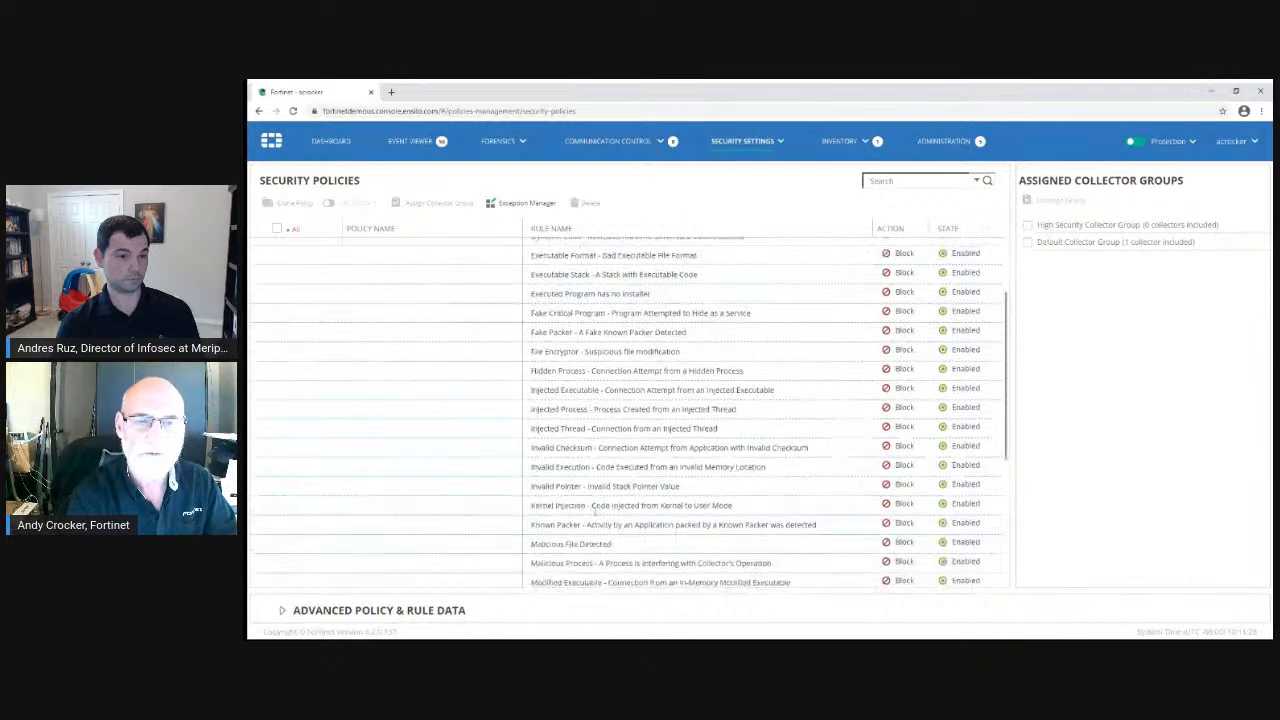
{"action": "scroll", "coordinate": [622, 503], "scroll_direction": "down", "scroll_amount": 1}
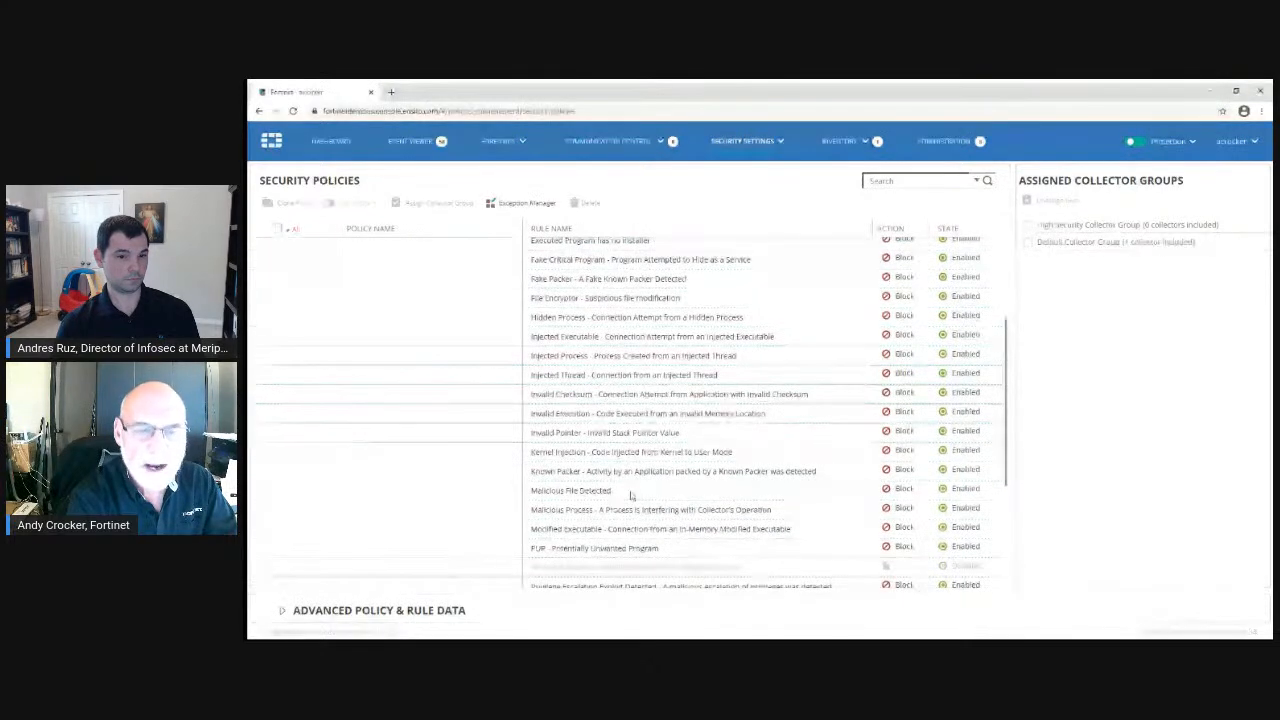
{"action": "scroll", "coordinate": [631, 495], "scroll_direction": "down", "scroll_amount": 1}
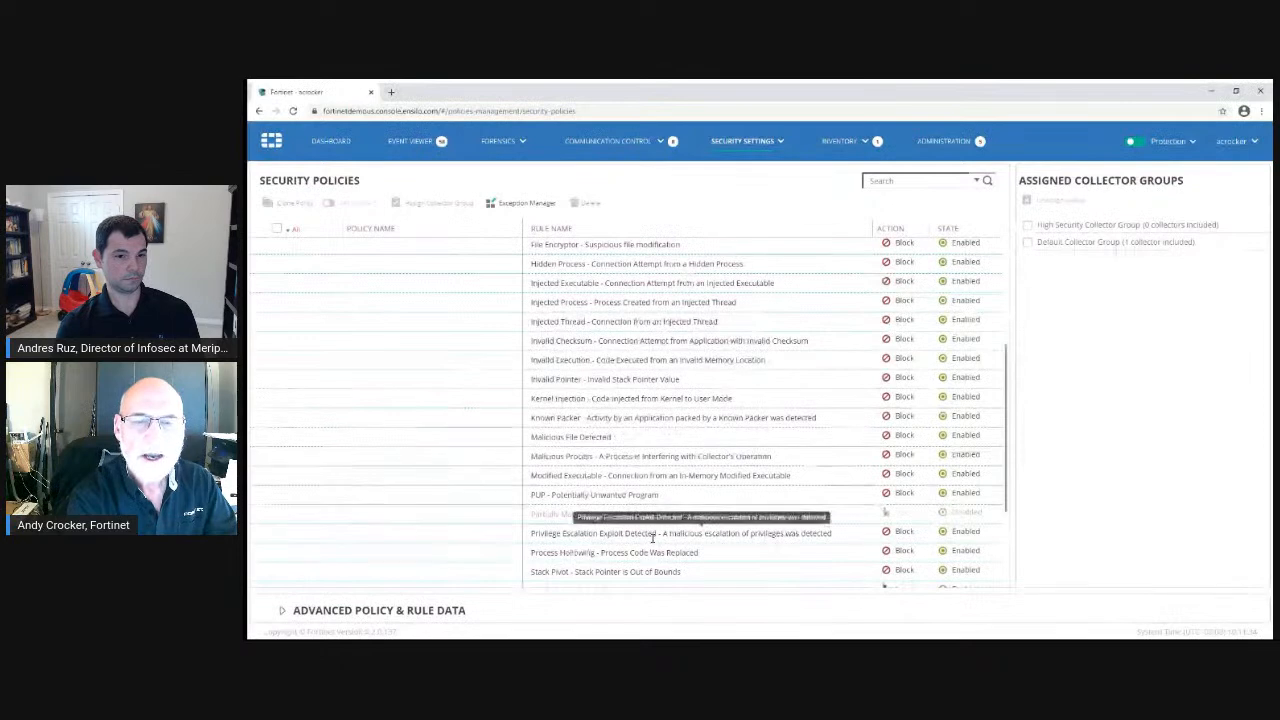
{"action": "scroll", "coordinate": [652, 538], "scroll_direction": "up", "scroll_amount": 4}
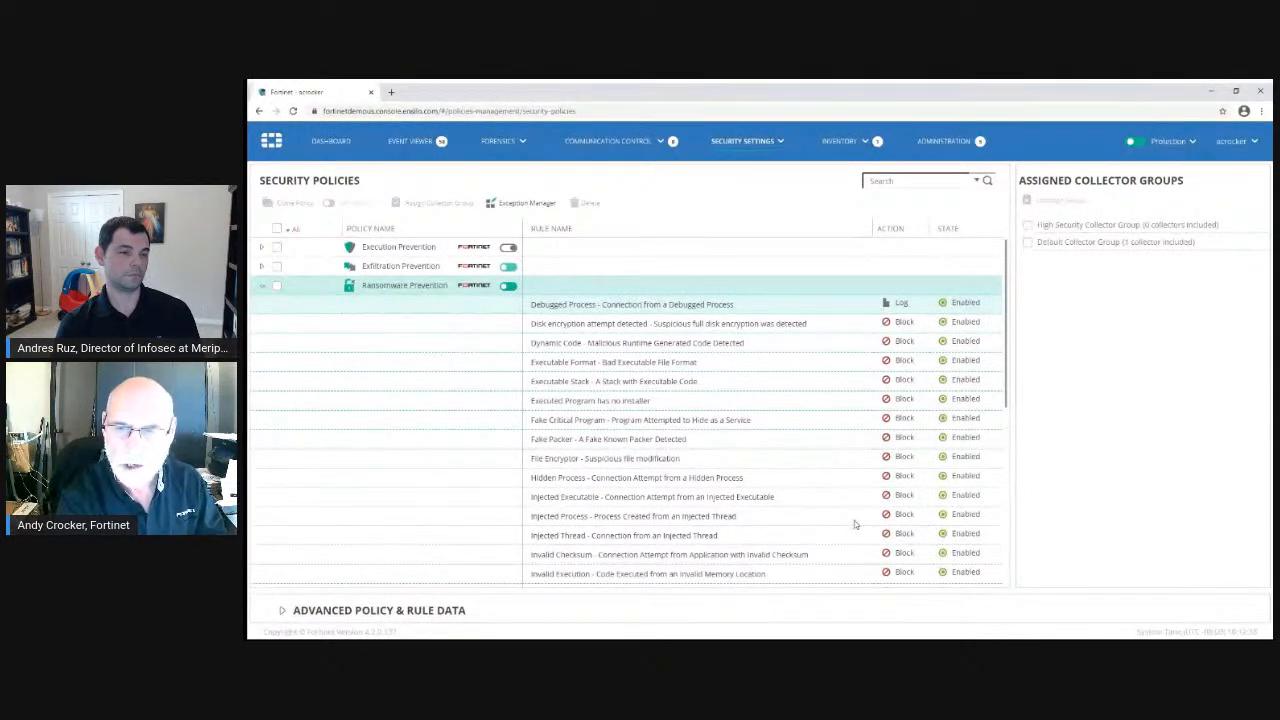
{"action": "scroll", "coordinate": [854, 522], "scroll_direction": "down", "scroll_amount": 2}
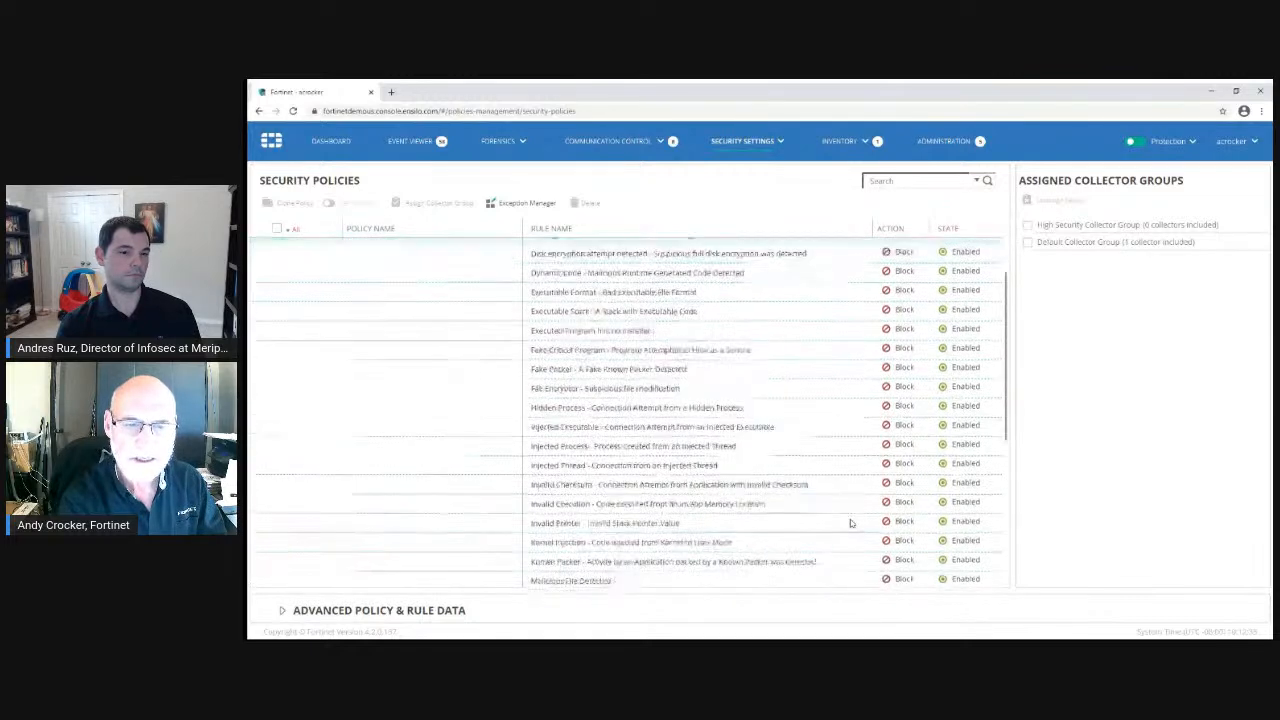
{"action": "scroll", "coordinate": [850, 520], "scroll_direction": "up", "scroll_amount": 1}
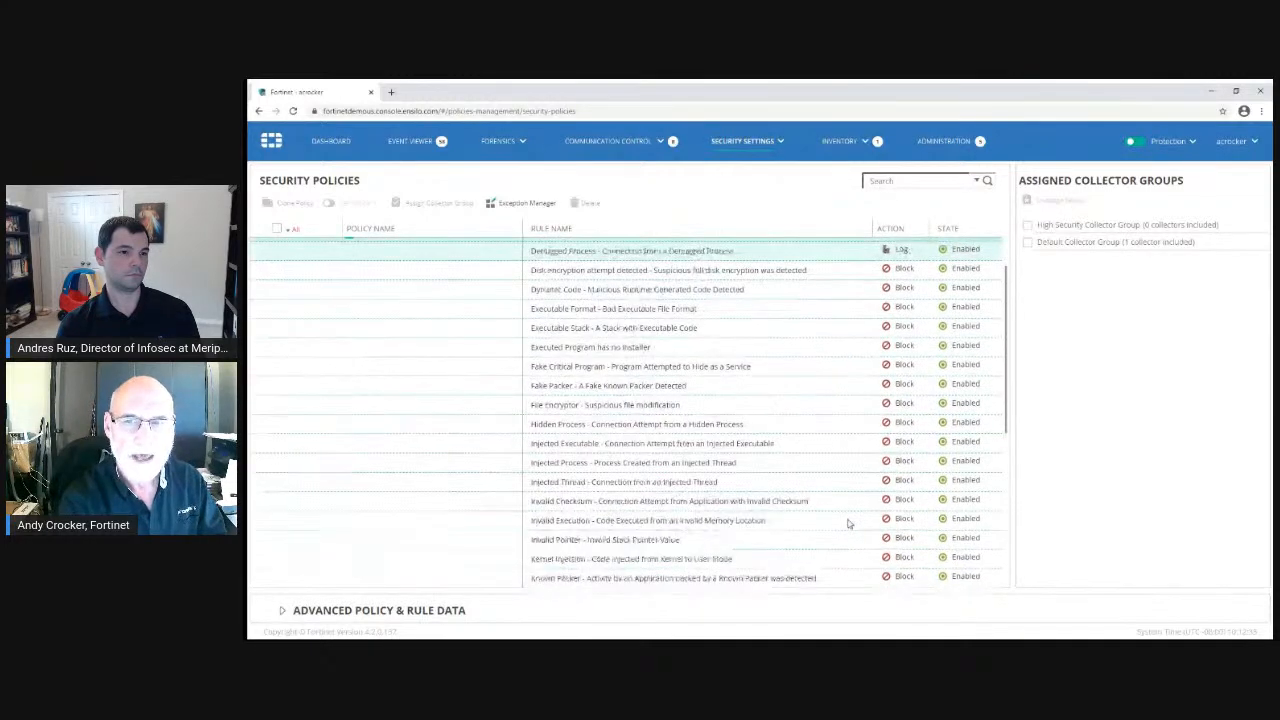
{"action": "scroll", "coordinate": [843, 523], "scroll_direction": "up", "scroll_amount": 1}
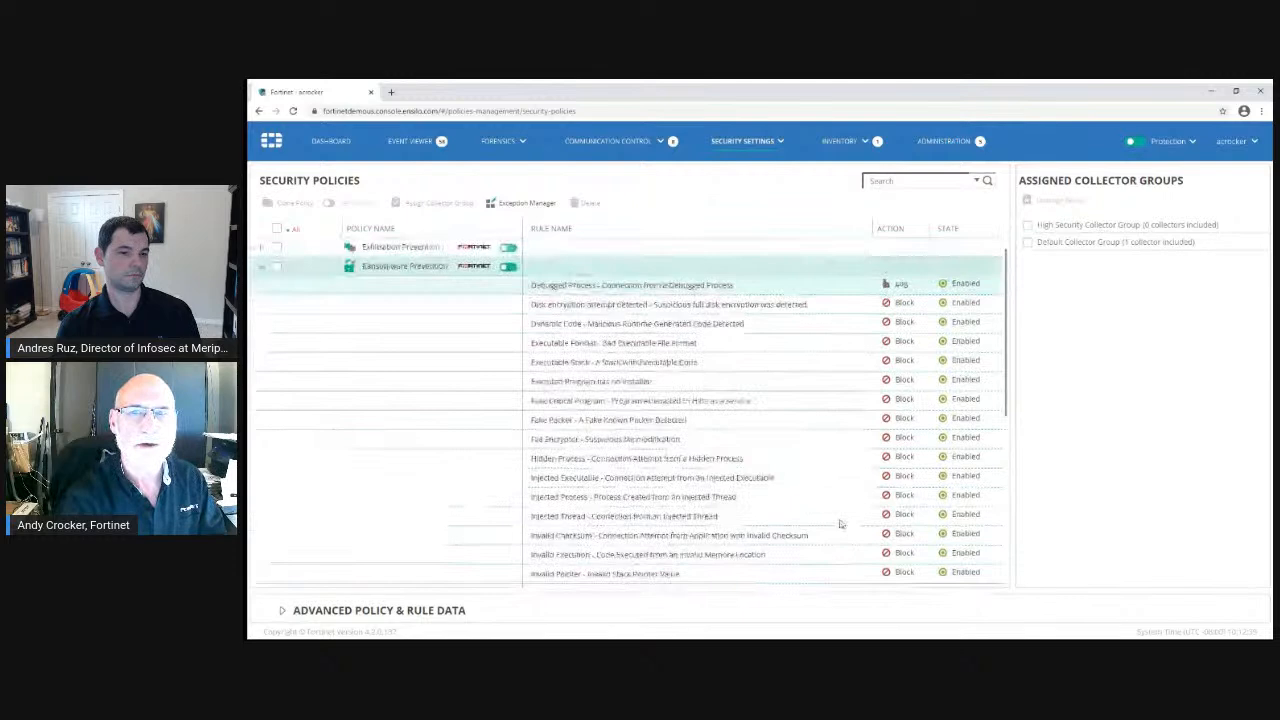
{"action": "scroll", "coordinate": [840, 524], "scroll_direction": "up", "scroll_amount": 1}
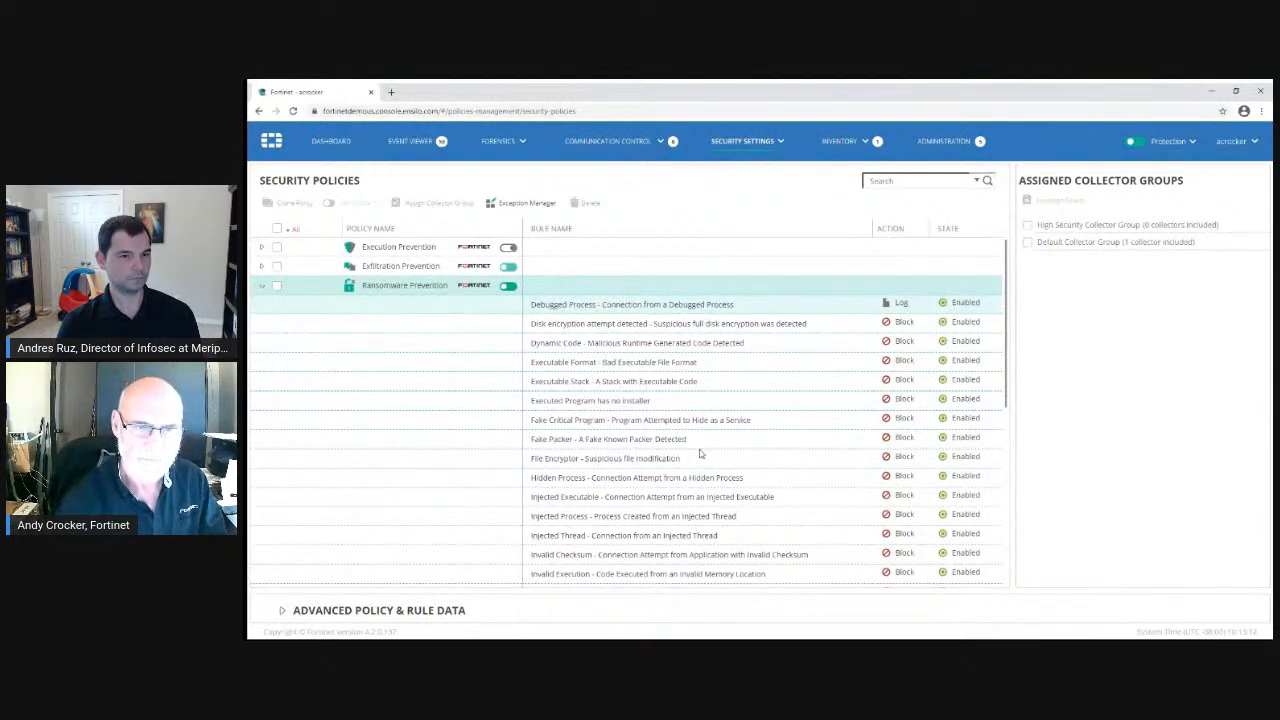
{"action": "left_click", "coordinate": [262, 286]}
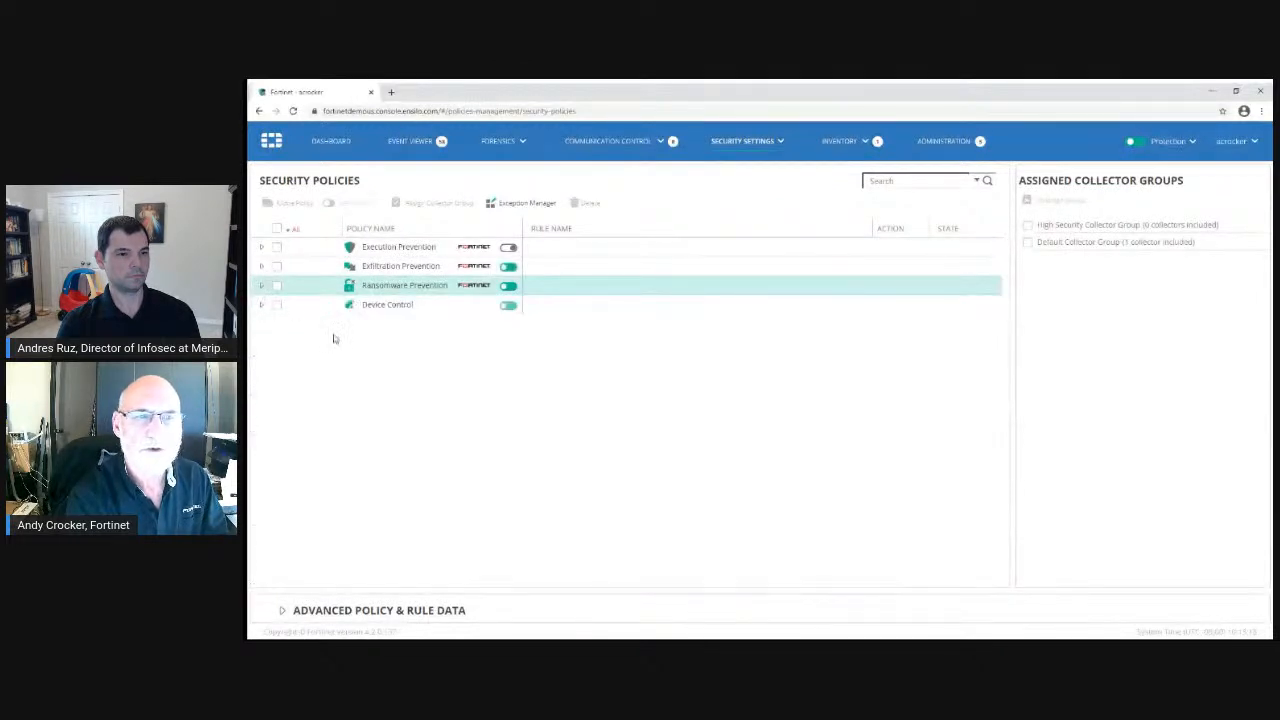
- Examine the Exfiltration Prevention policy's rules and show the advanced rule details for Access to critical system information
{"action": "left_click", "coordinate": [262, 267]}
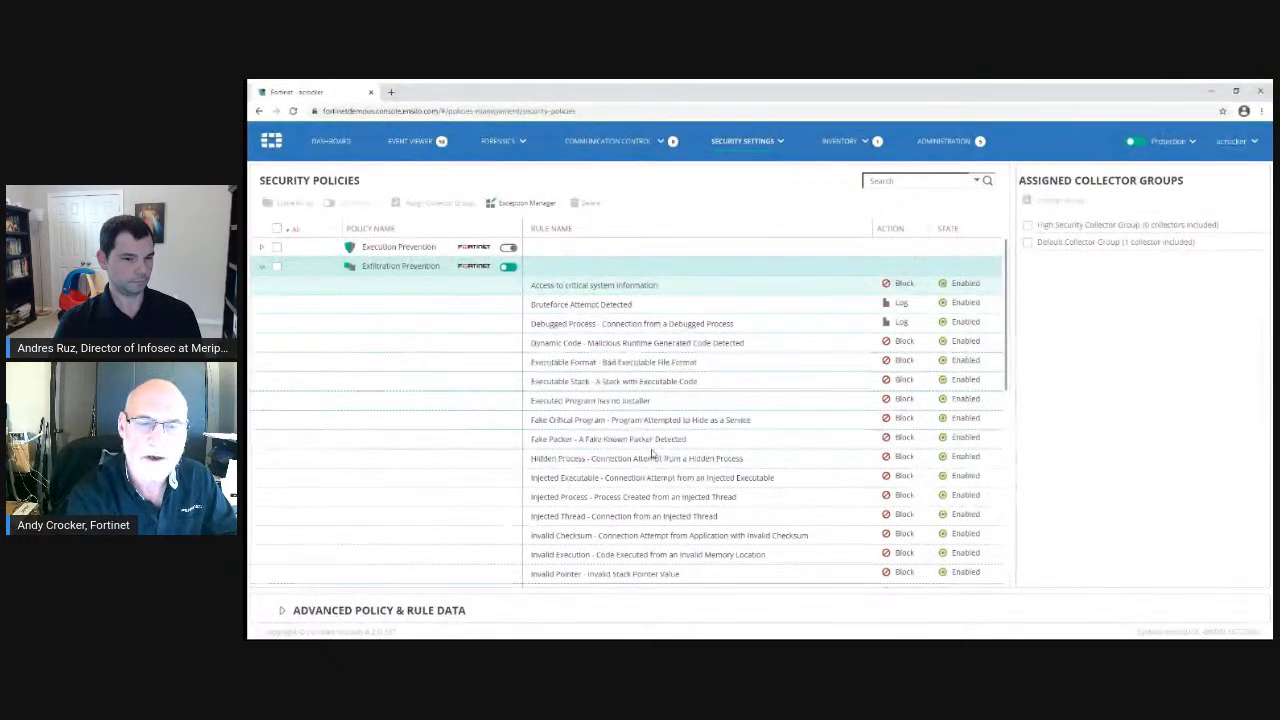
{"action": "scroll", "coordinate": [640, 440], "scroll_direction": "down", "scroll_amount": 3}
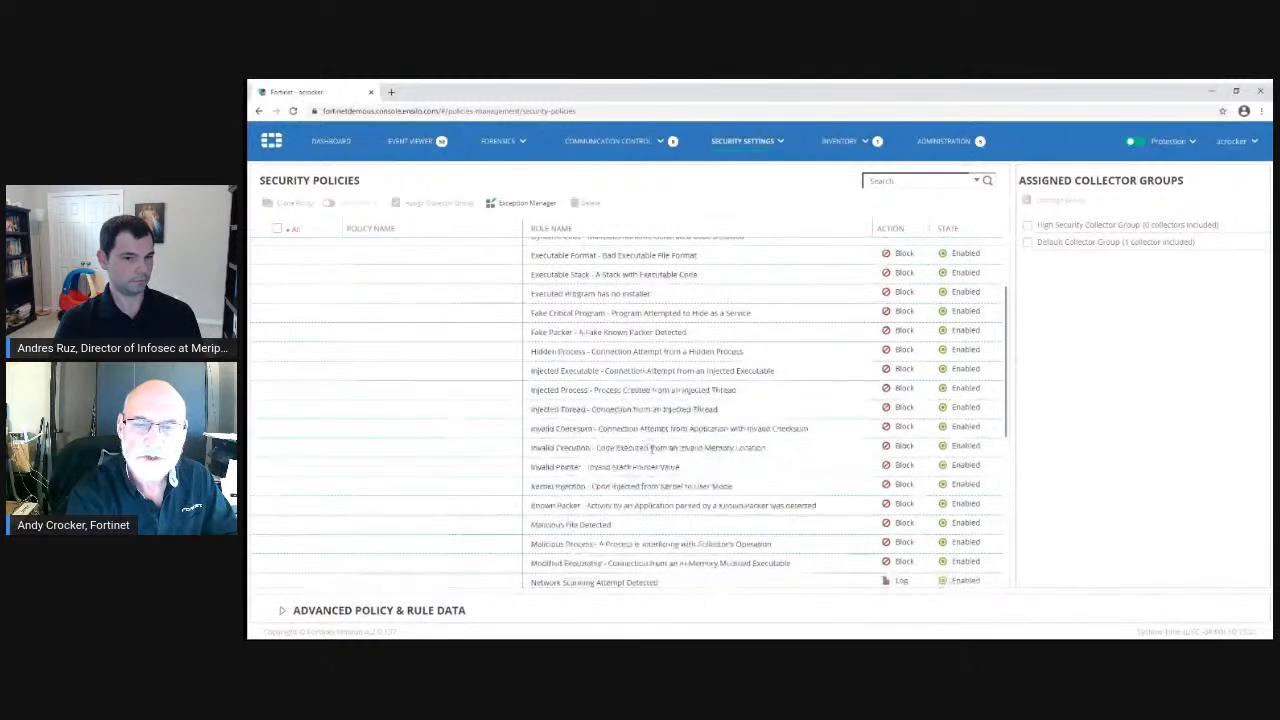
{"action": "scroll", "coordinate": [651, 448], "scroll_direction": "down", "scroll_amount": 1}
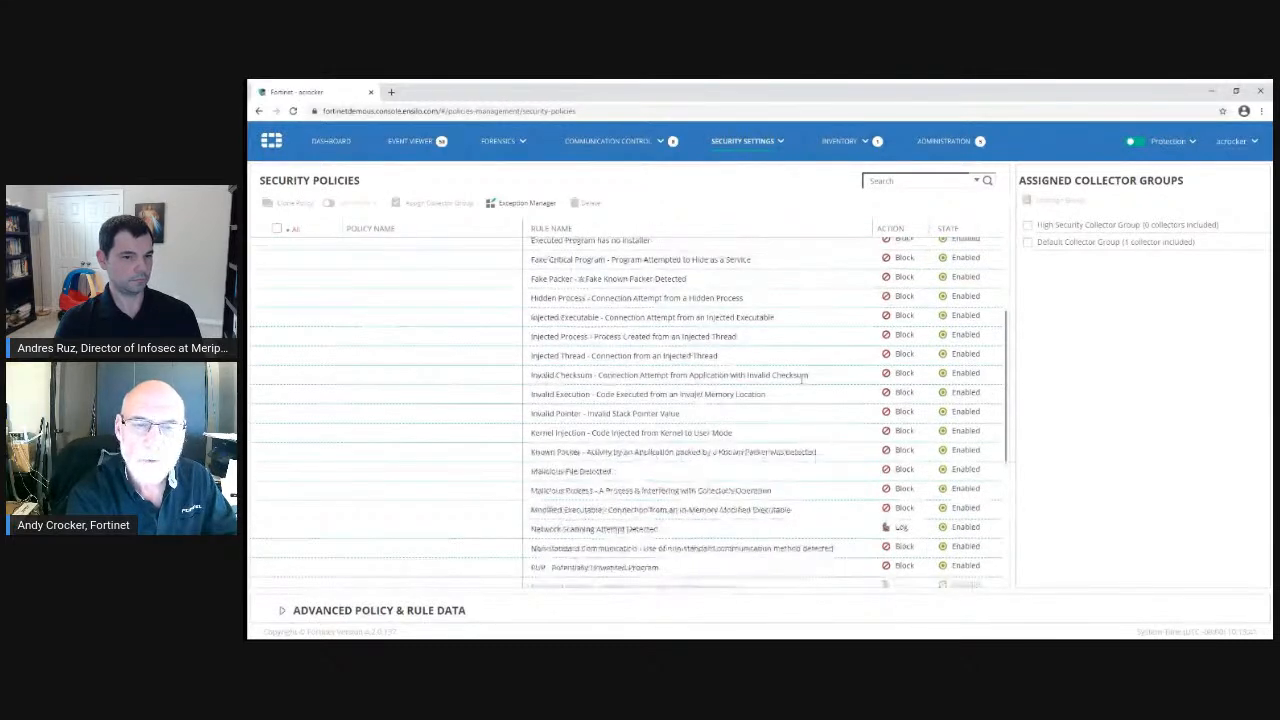
{"action": "scroll", "coordinate": [724, 455], "scroll_direction": "down", "scroll_amount": 1}
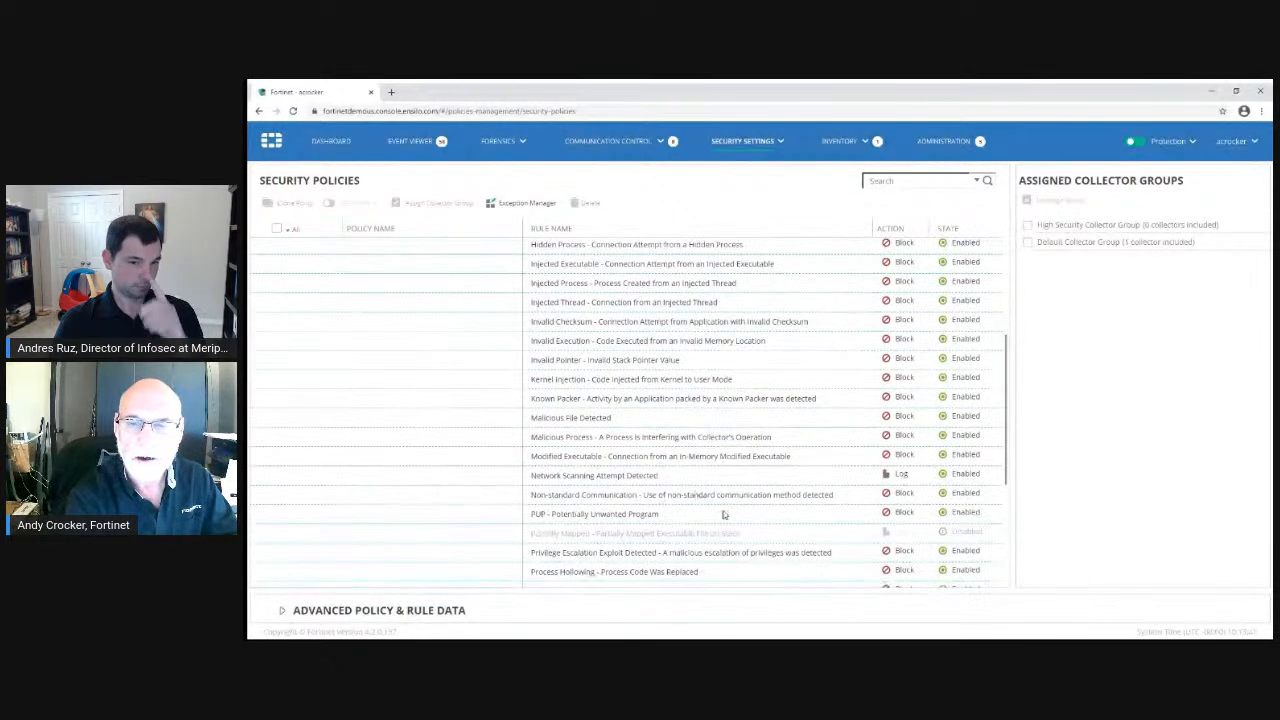
{"action": "scroll", "coordinate": [724, 514], "scroll_direction": "down", "scroll_amount": 1}
{"action": "scroll", "coordinate": [724, 514], "scroll_direction": "down", "scroll_amount": 1}
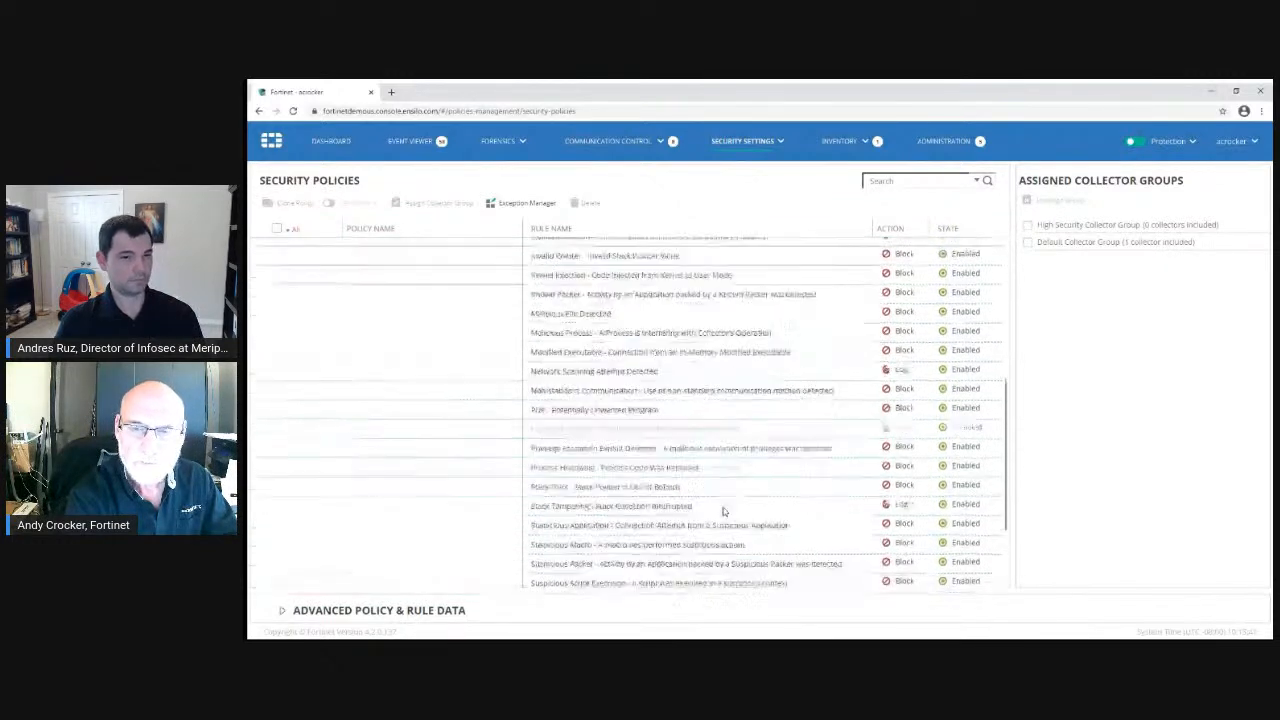
{"action": "scroll", "coordinate": [714, 508], "scroll_direction": "down", "scroll_amount": 2}
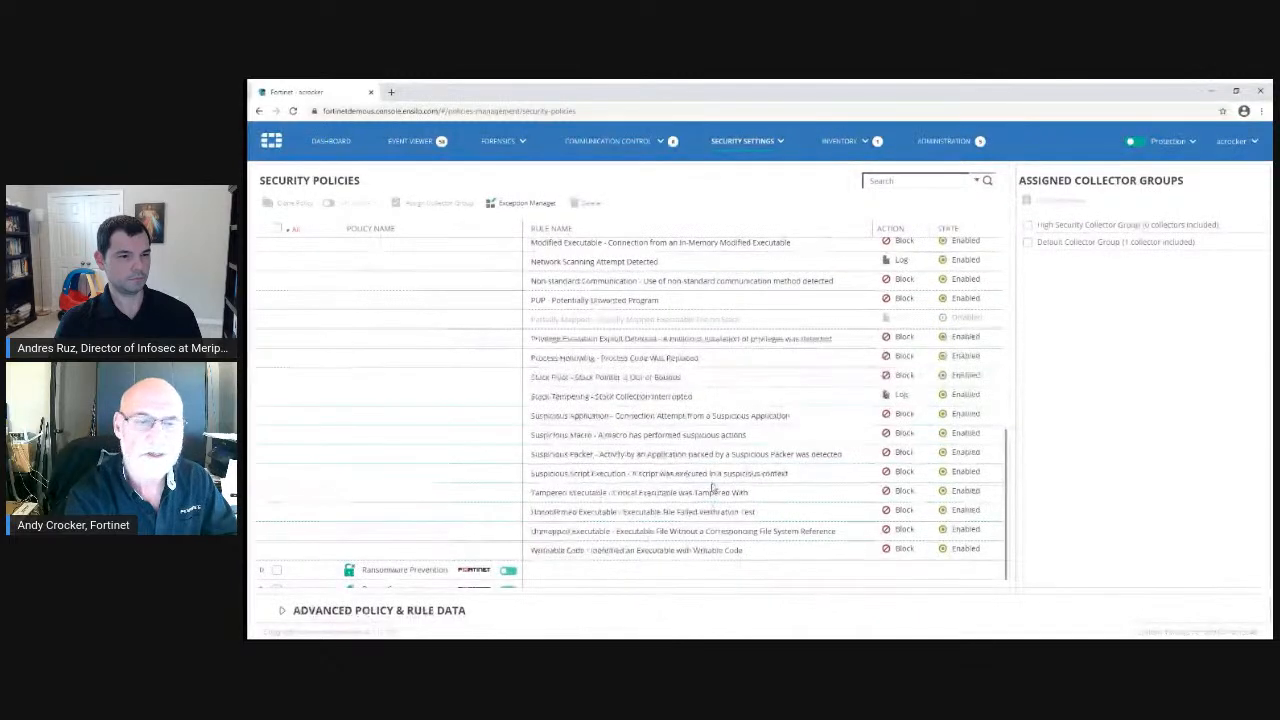
{"action": "scroll", "coordinate": [702, 487], "scroll_direction": "up", "scroll_amount": 5}
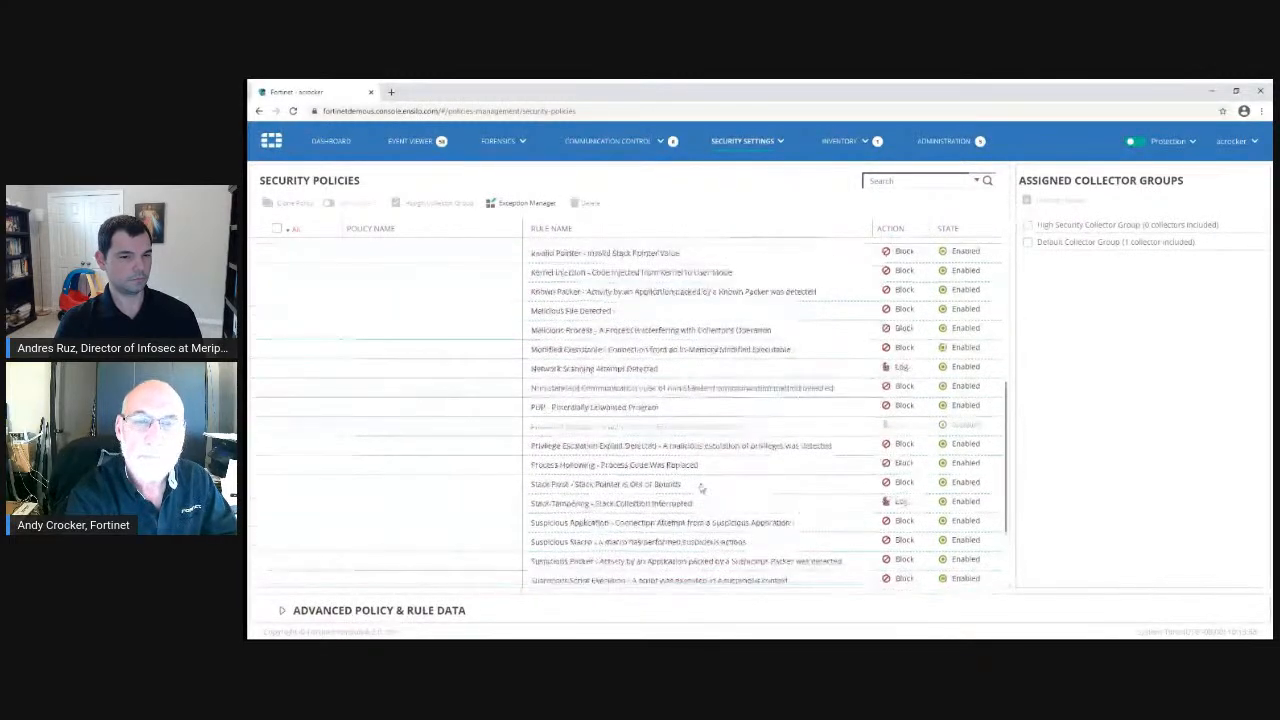
{"action": "scroll", "coordinate": [702, 487], "scroll_direction": "up", "scroll_amount": 3}
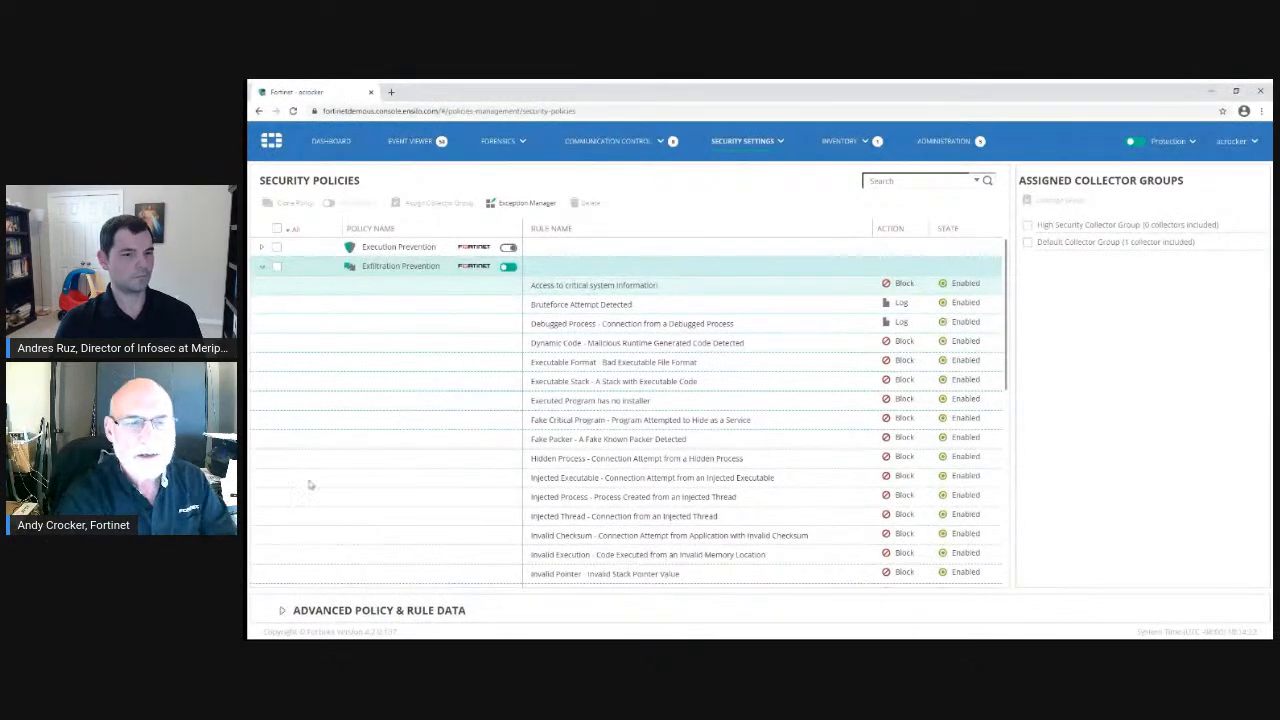
{"action": "scroll", "coordinate": [303, 486], "scroll_direction": "down", "scroll_amount": 1}
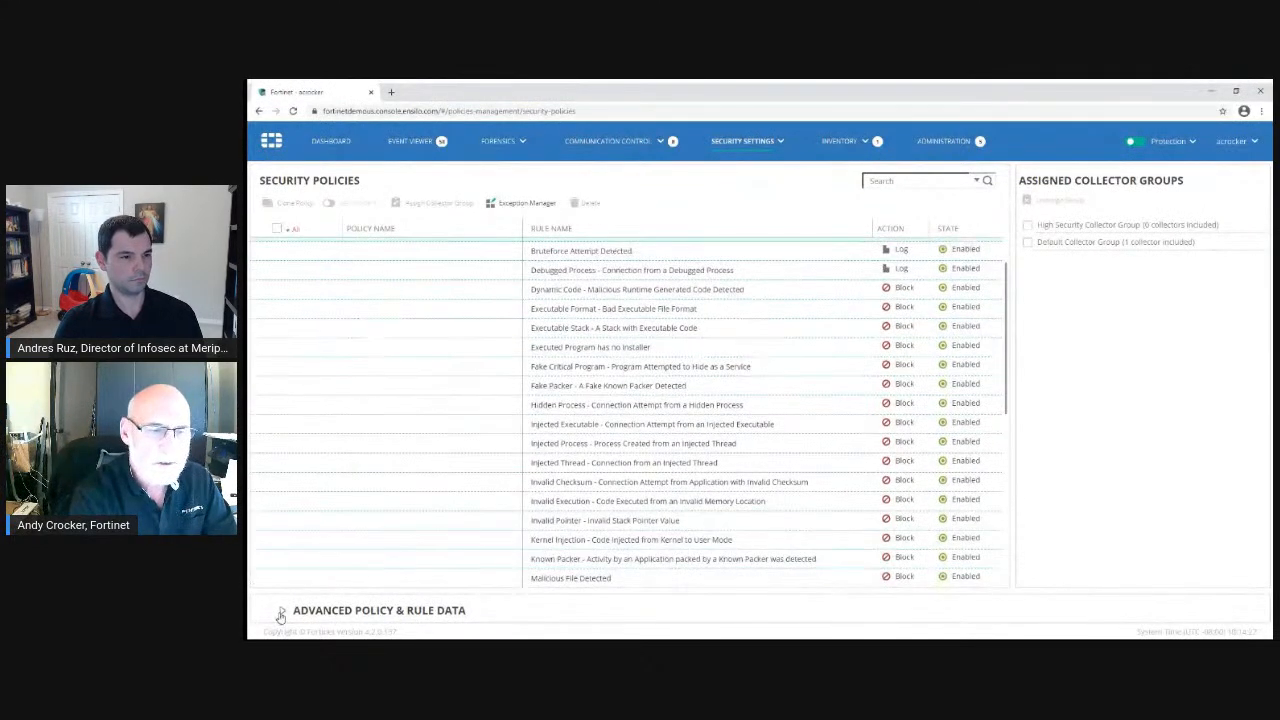
{"action": "left_click", "coordinate": [281, 612]}
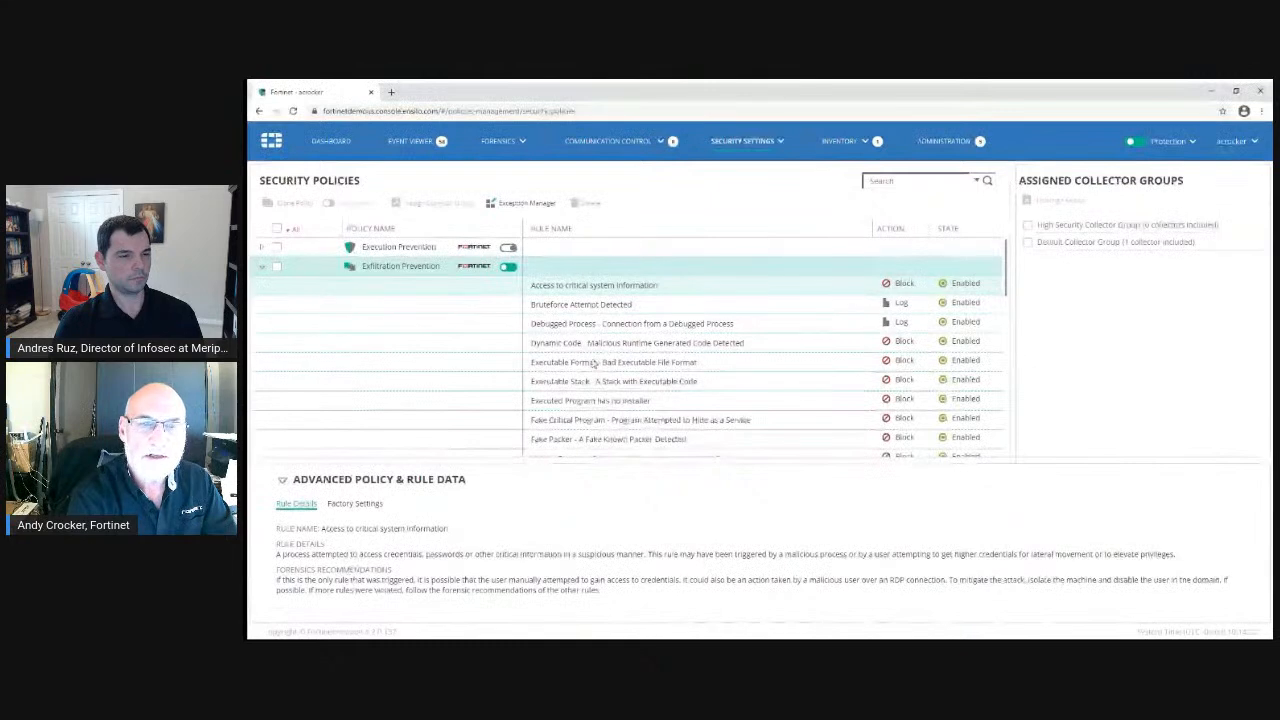
- Show the advanced details of the Dynamic Code and Fake Critical Program rules, and look through the remaining Exfiltration Prevention rules
{"action": "left_click", "coordinate": [612, 343]}
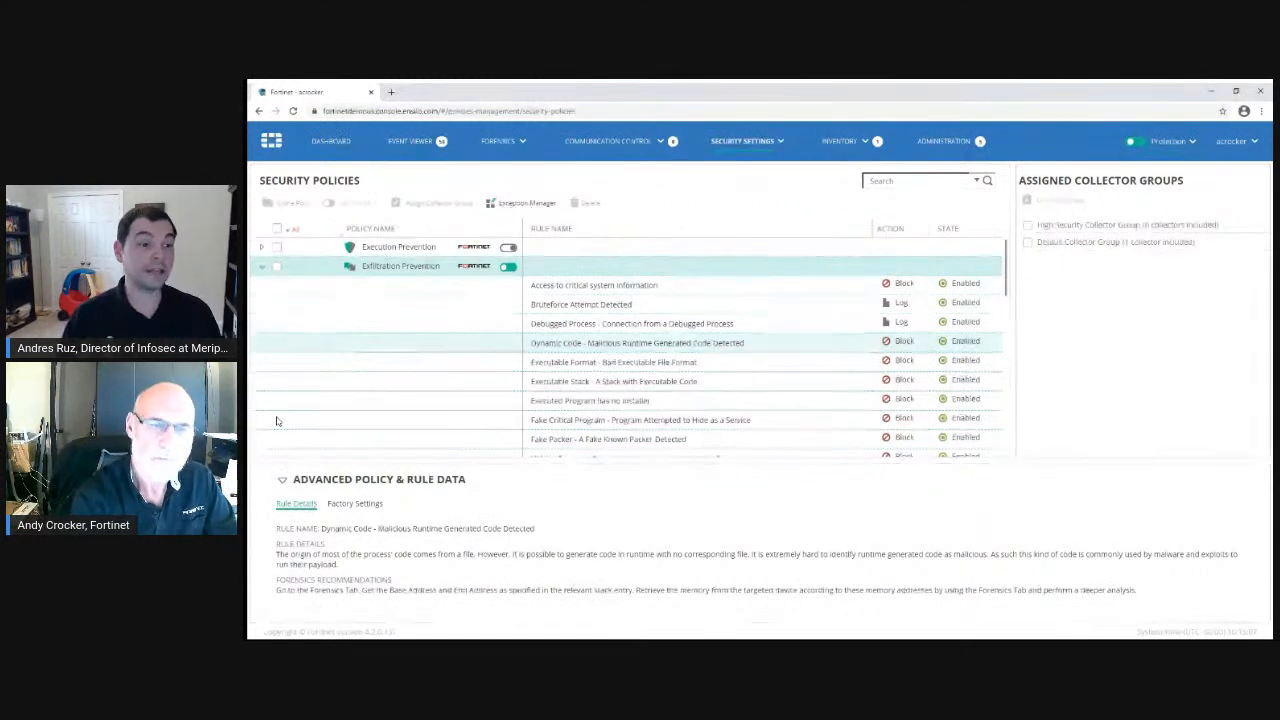
{"action": "left_click", "coordinate": [613, 420]}
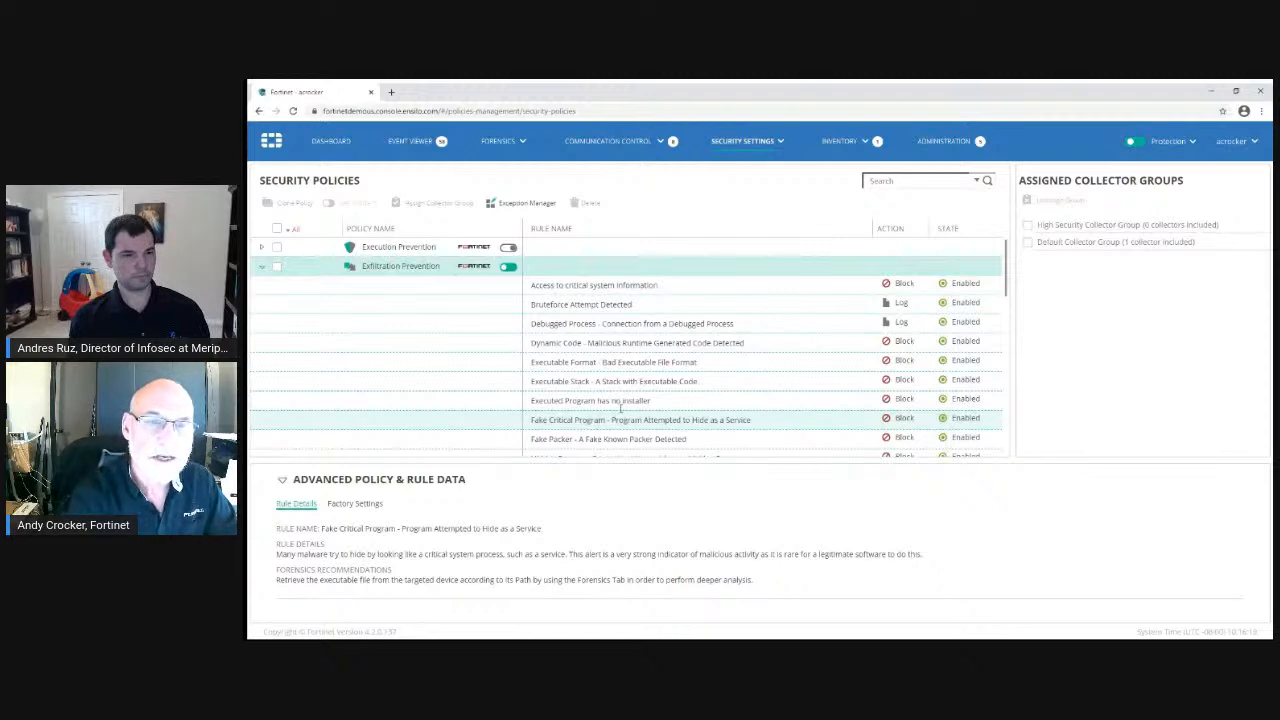
{"action": "scroll", "coordinate": [621, 407], "scroll_direction": "down", "scroll_amount": 3}
{"action": "scroll", "coordinate": [621, 407], "scroll_direction": "down", "scroll_amount": 3}
{"action": "scroll", "coordinate": [622, 417], "scroll_direction": "down", "scroll_amount": 2}
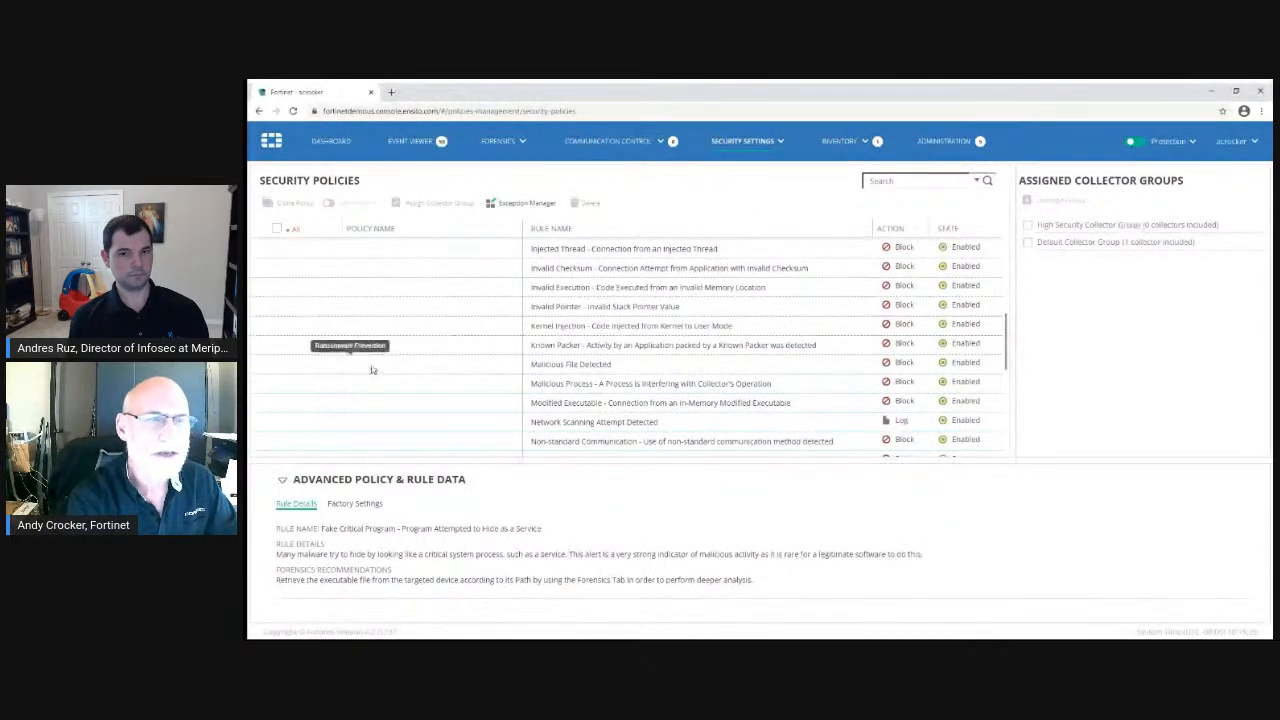
- Return to the start of the policy list and collapse the Exfiltration Prevention policy
{"action": "scroll", "coordinate": [371, 369], "scroll_direction": "up", "scroll_amount": 3}
{"action": "scroll", "coordinate": [371, 369], "scroll_direction": "up", "scroll_amount": 3}
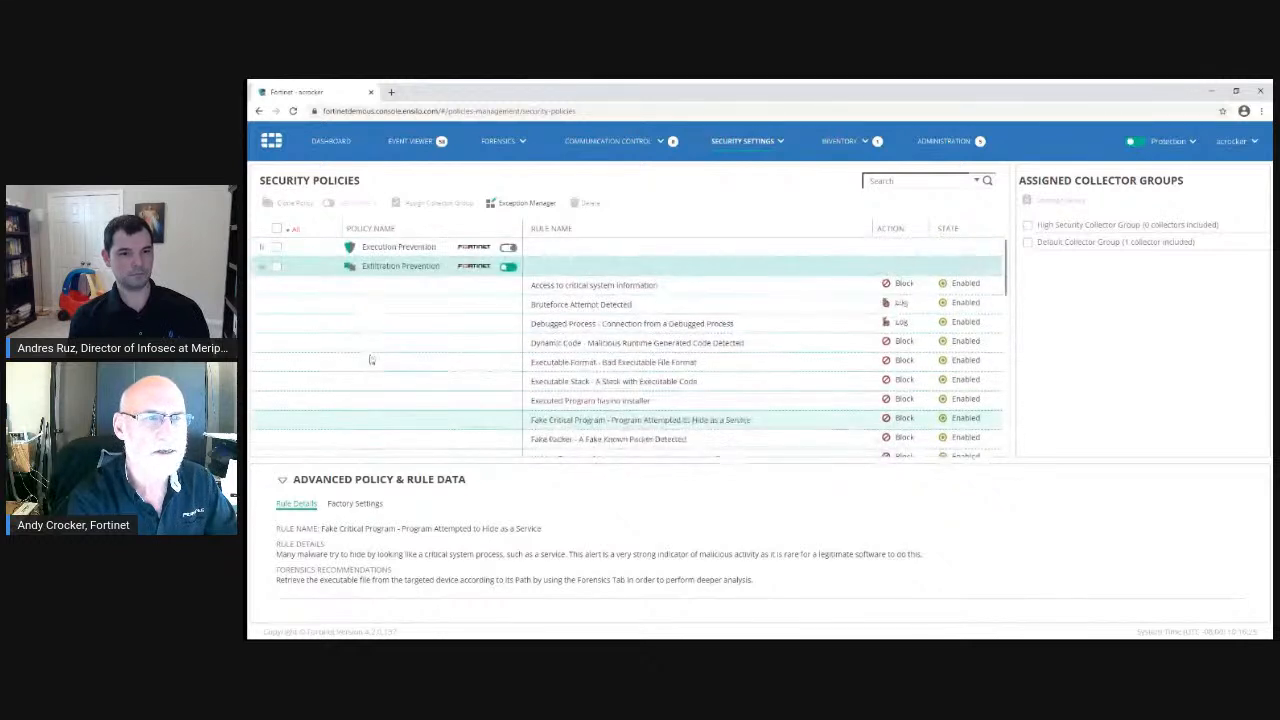
{"action": "left_click", "coordinate": [261, 267]}
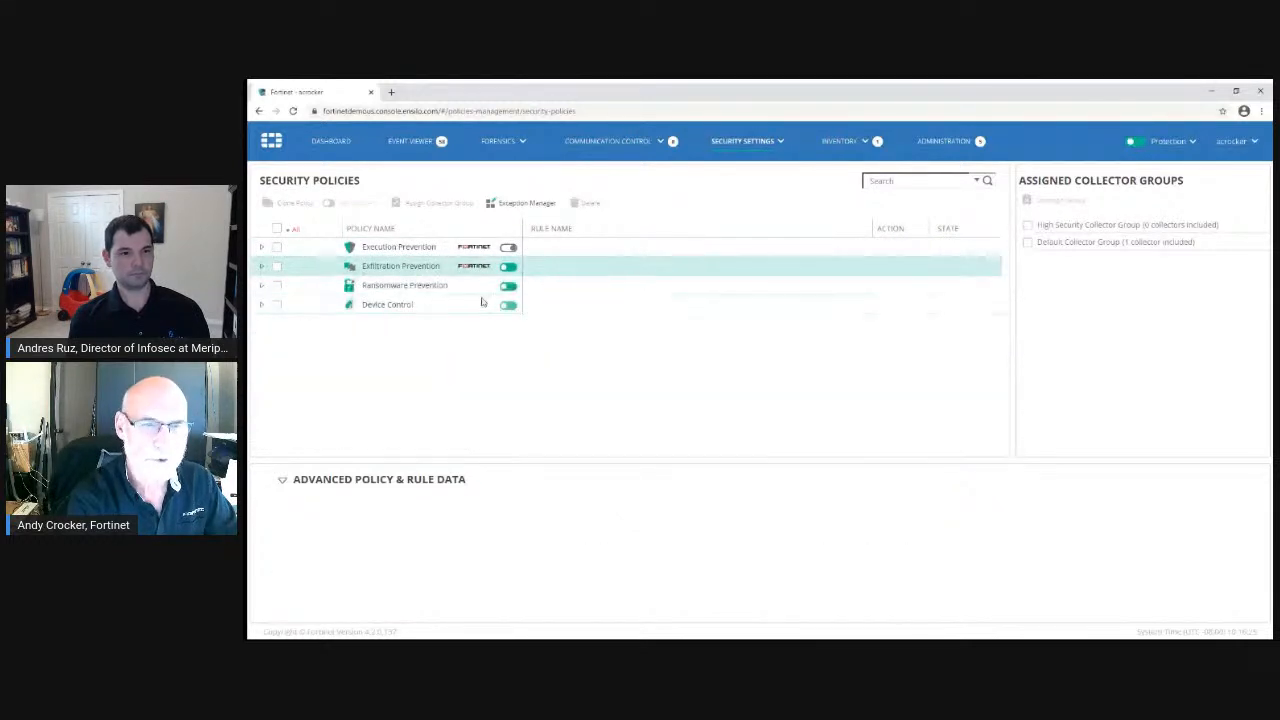
- Open the event viewer, look through the unhandled events, and expand the cerber.exe group
{"action": "left_click", "coordinate": [413, 146]}
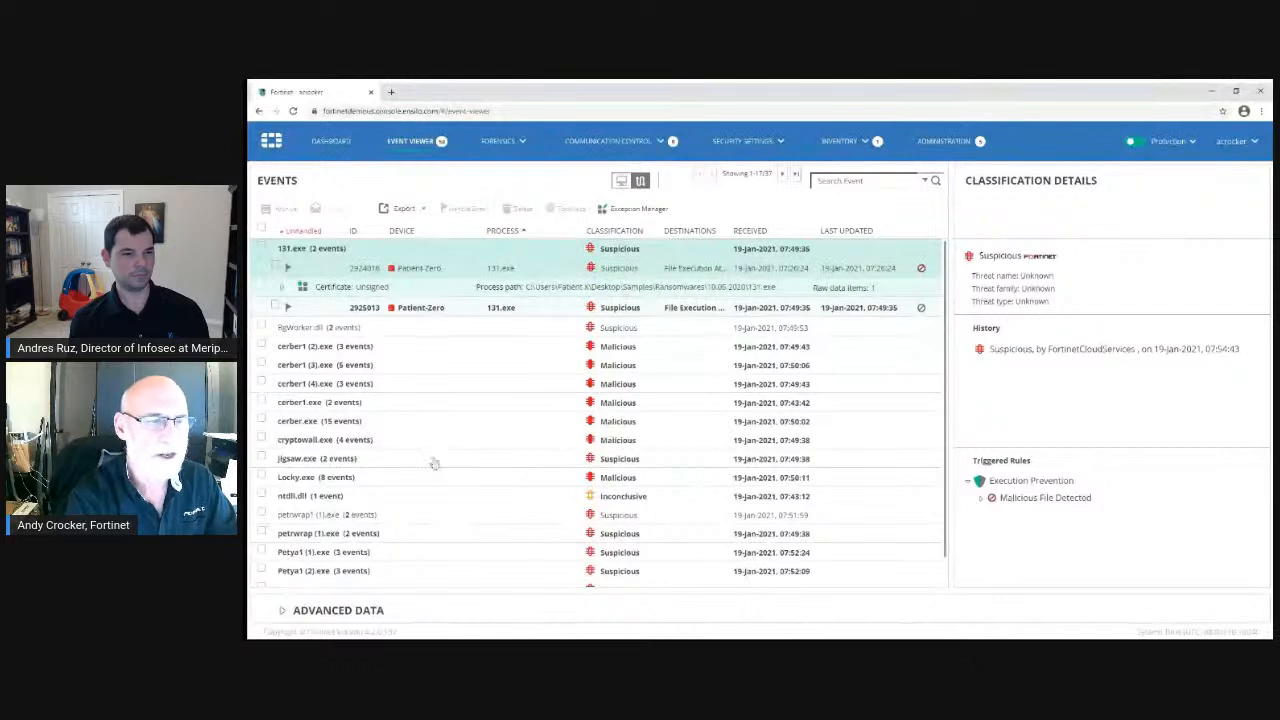
{"action": "scroll", "coordinate": [434, 466], "scroll_direction": "down", "scroll_amount": 1}
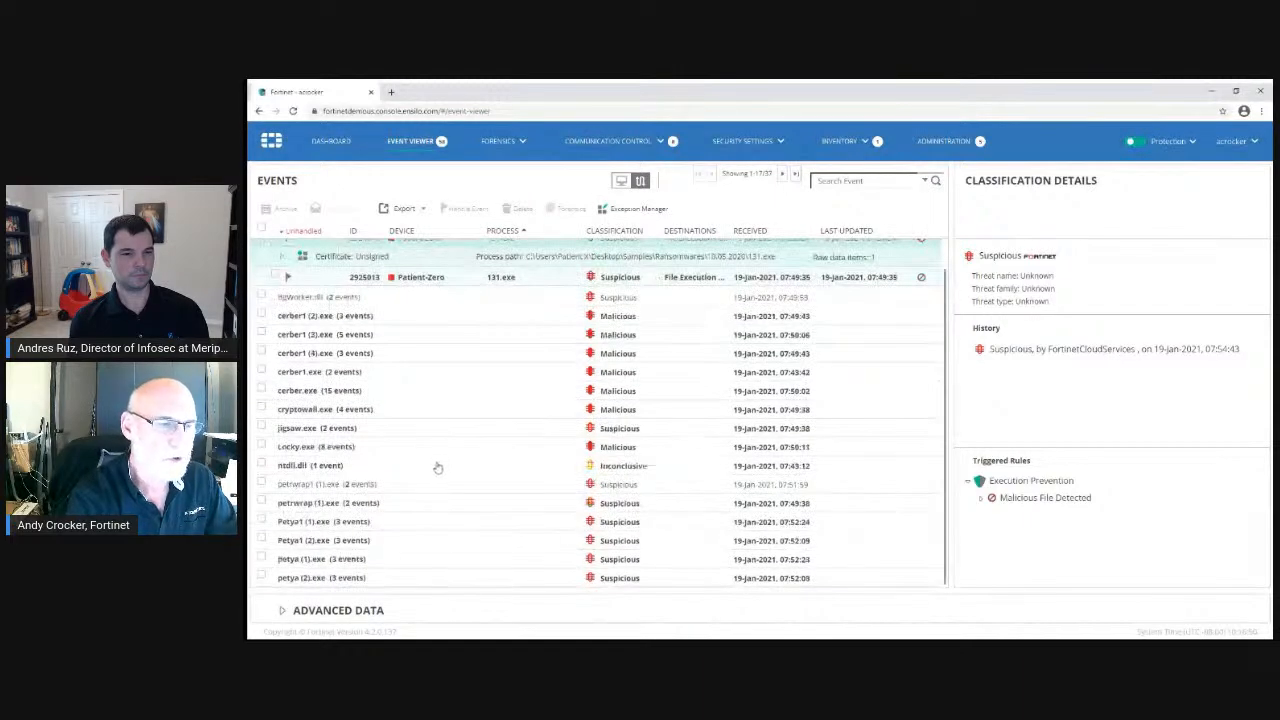
{"action": "scroll", "coordinate": [434, 462], "scroll_direction": "up", "scroll_amount": 1}
{"action": "scroll", "coordinate": [434, 460], "scroll_direction": "down", "scroll_amount": 1}
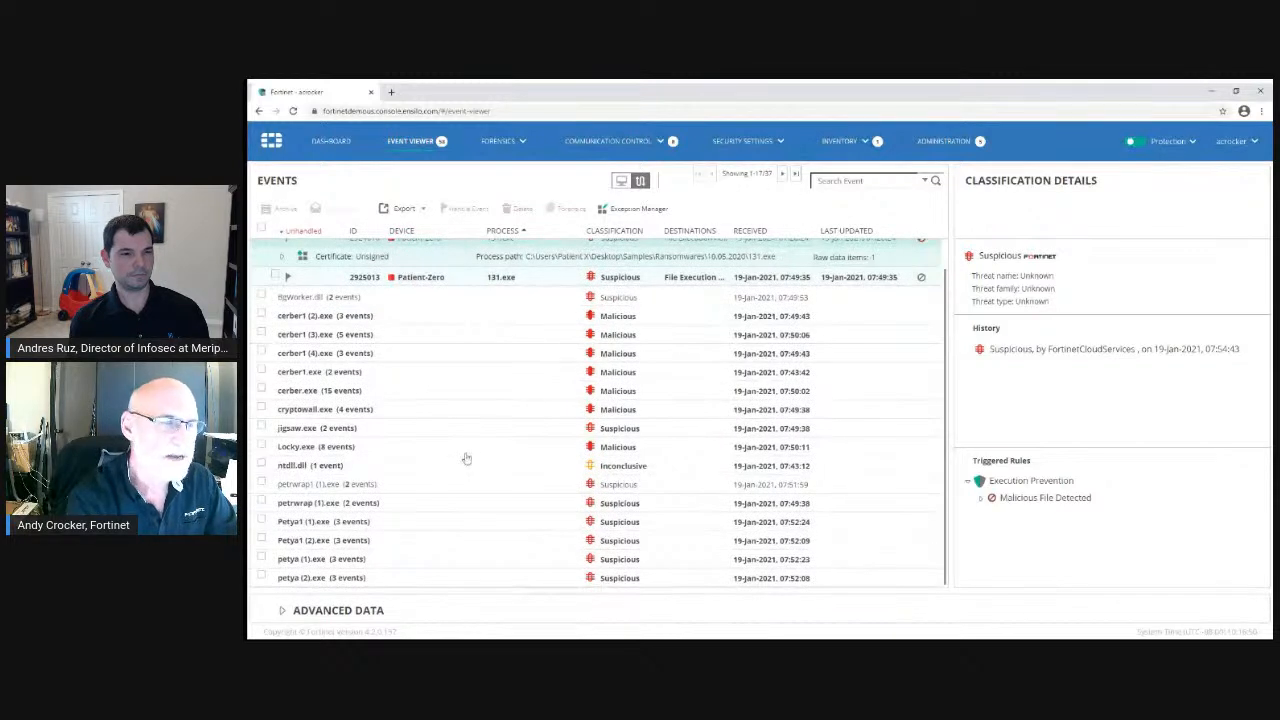
{"action": "scroll", "coordinate": [466, 452], "scroll_direction": "up", "scroll_amount": 1}
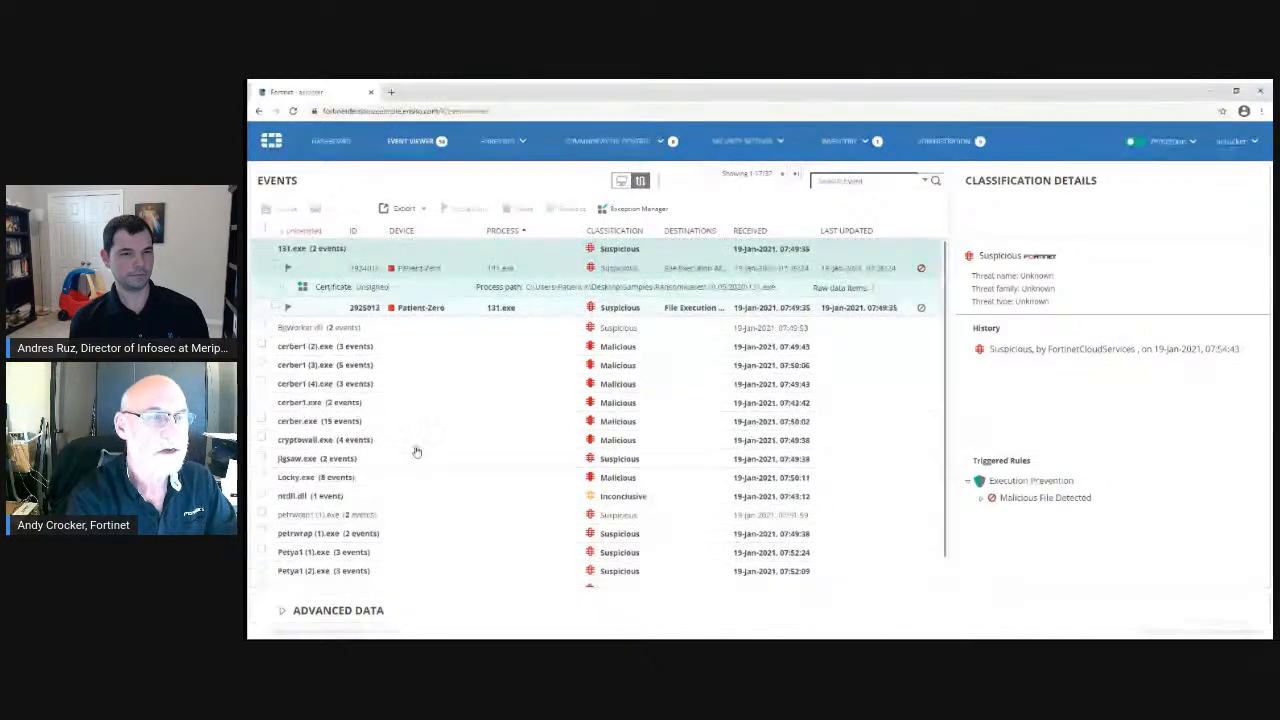
{"action": "left_click", "coordinate": [483, 428]}
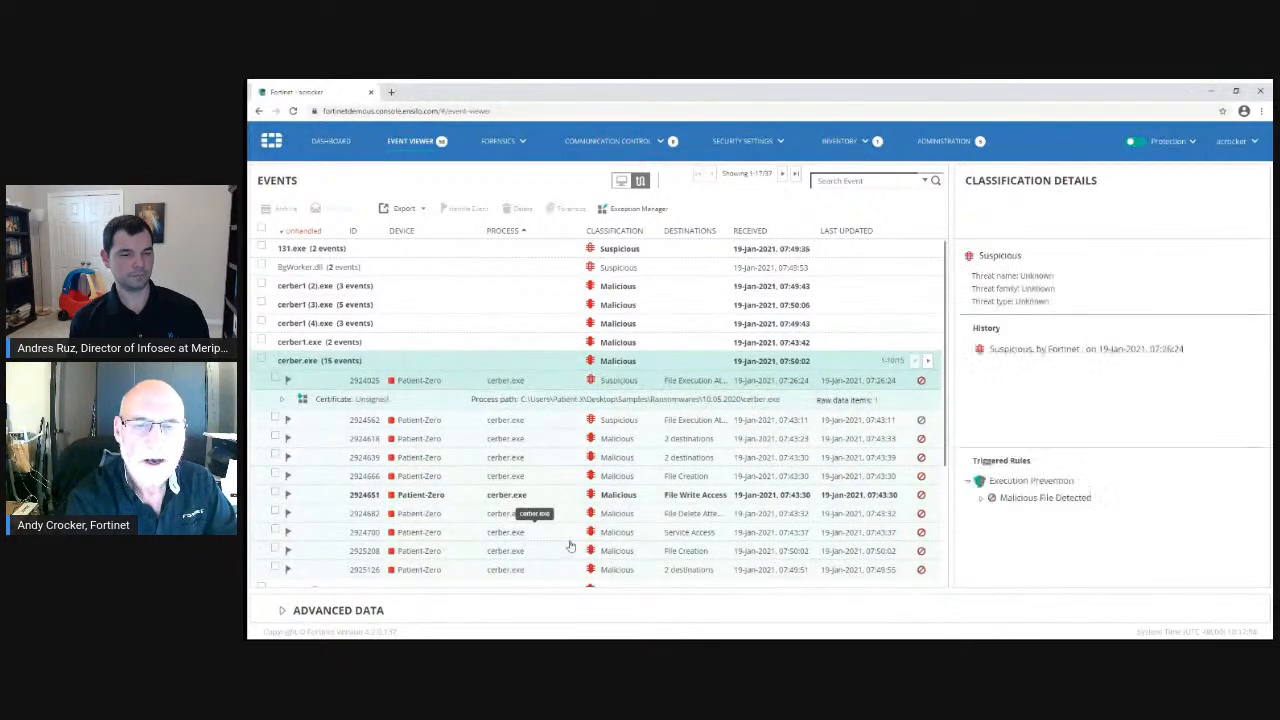
- Select cerber.exe event 2925126 and inspect its event graph and geo location, closing the advanced data when done
{"action": "left_click_drag", "start_coordinate": [944, 457], "coordinate": [946, 540]}
{"action": "scroll", "coordinate": [645, 487], "scroll_direction": "up", "scroll_amount": 1}
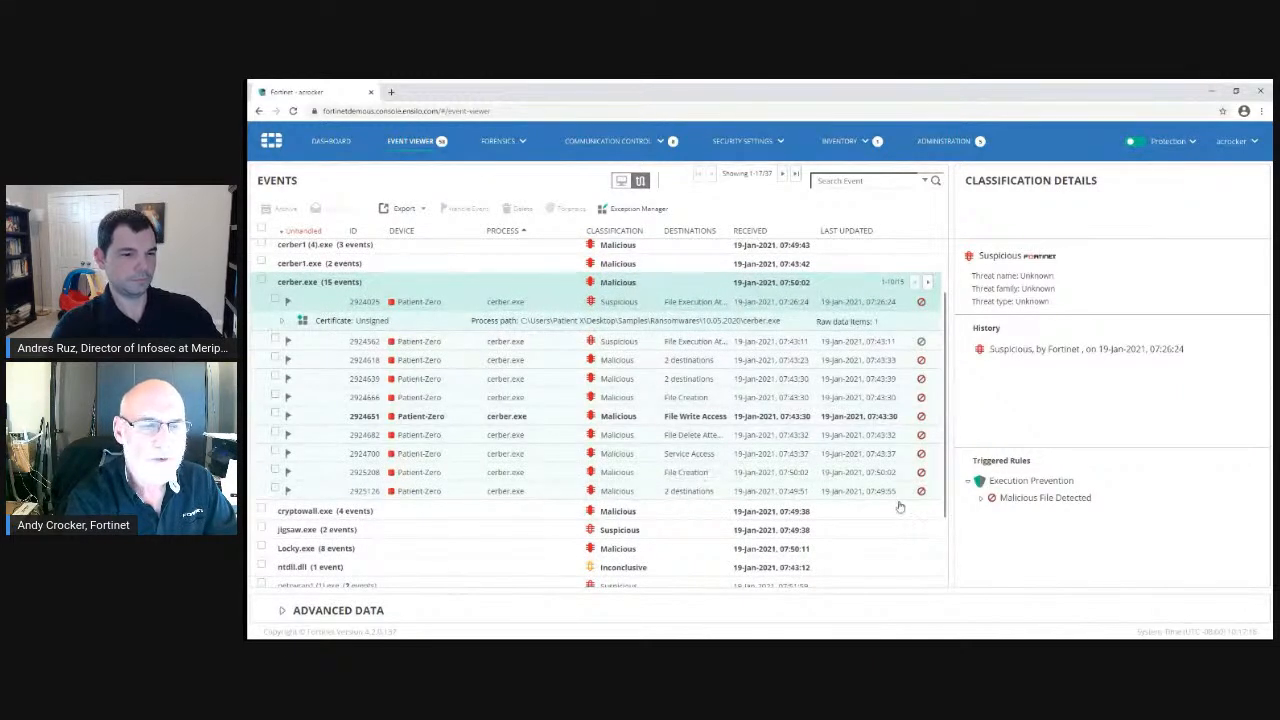
{"action": "left_click", "coordinate": [690, 491]}
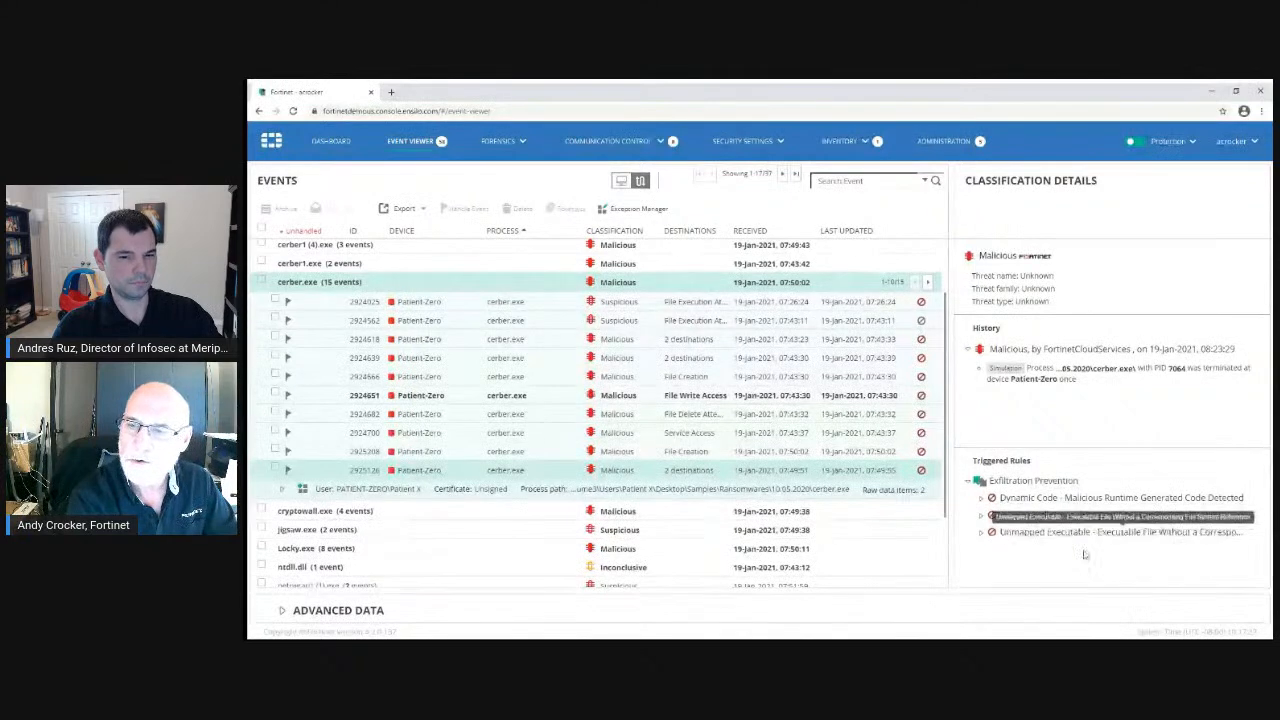
{"action": "left_click", "coordinate": [283, 612]}
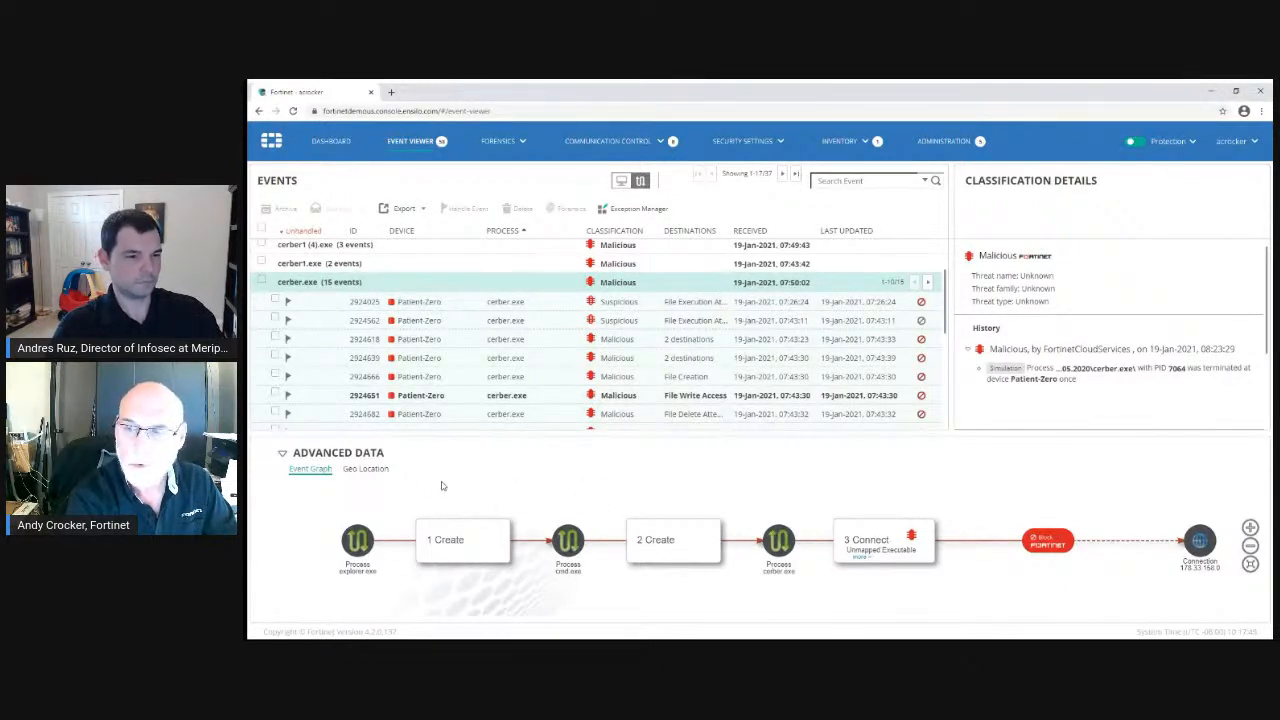
{"action": "left_click", "coordinate": [366, 469]}
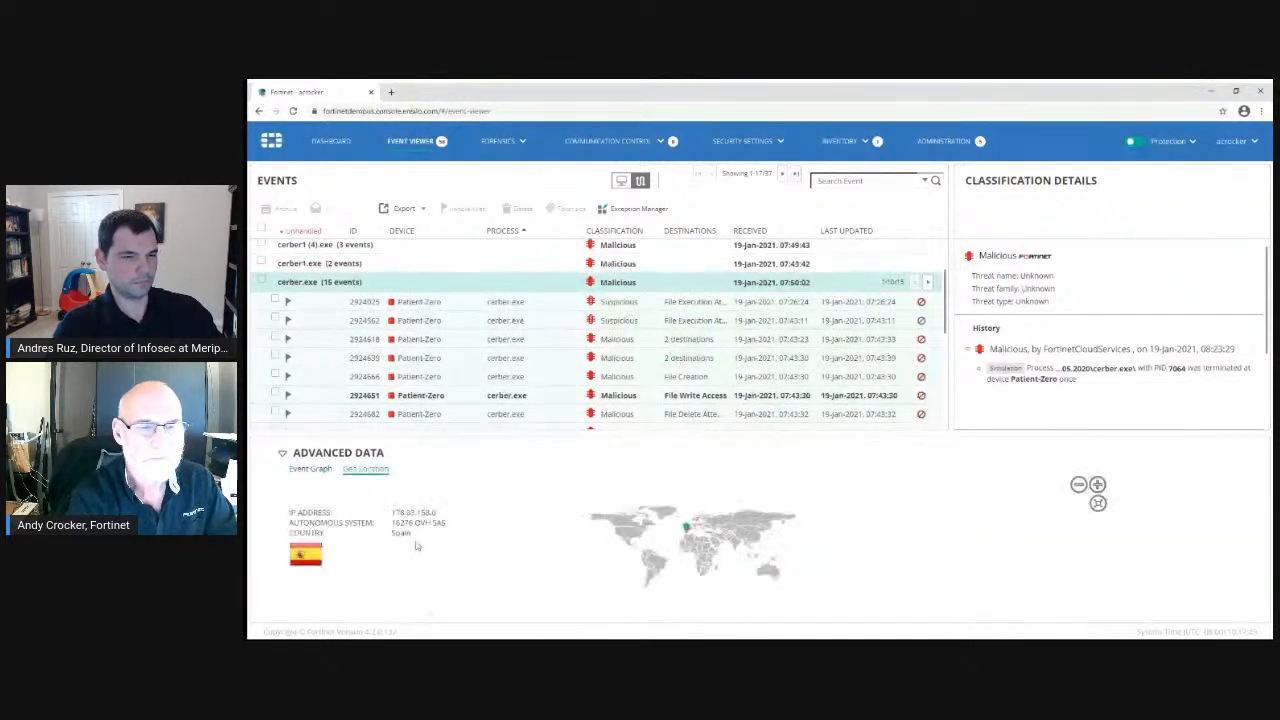
{"action": "left_click", "coordinate": [282, 456]}
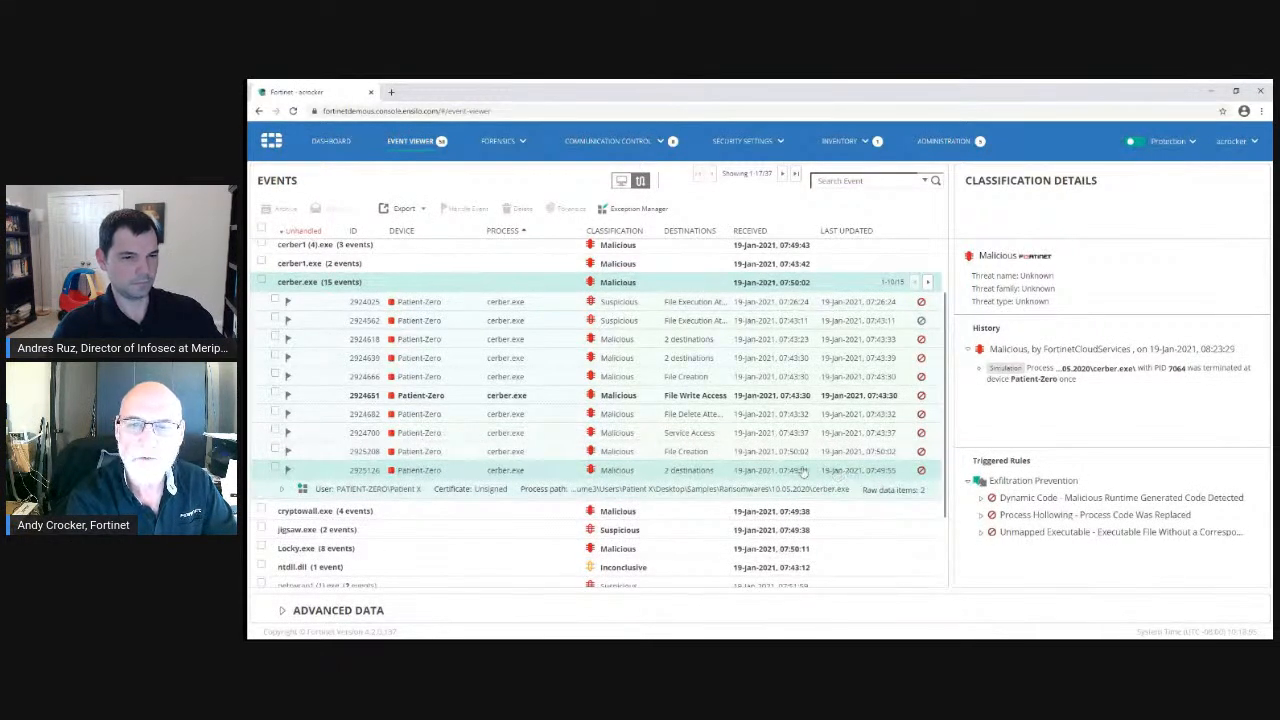
- Inspect the event graph of the cerber.exe Service Access event, and collapse the advanced data
{"action": "left_click", "coordinate": [700, 437]}
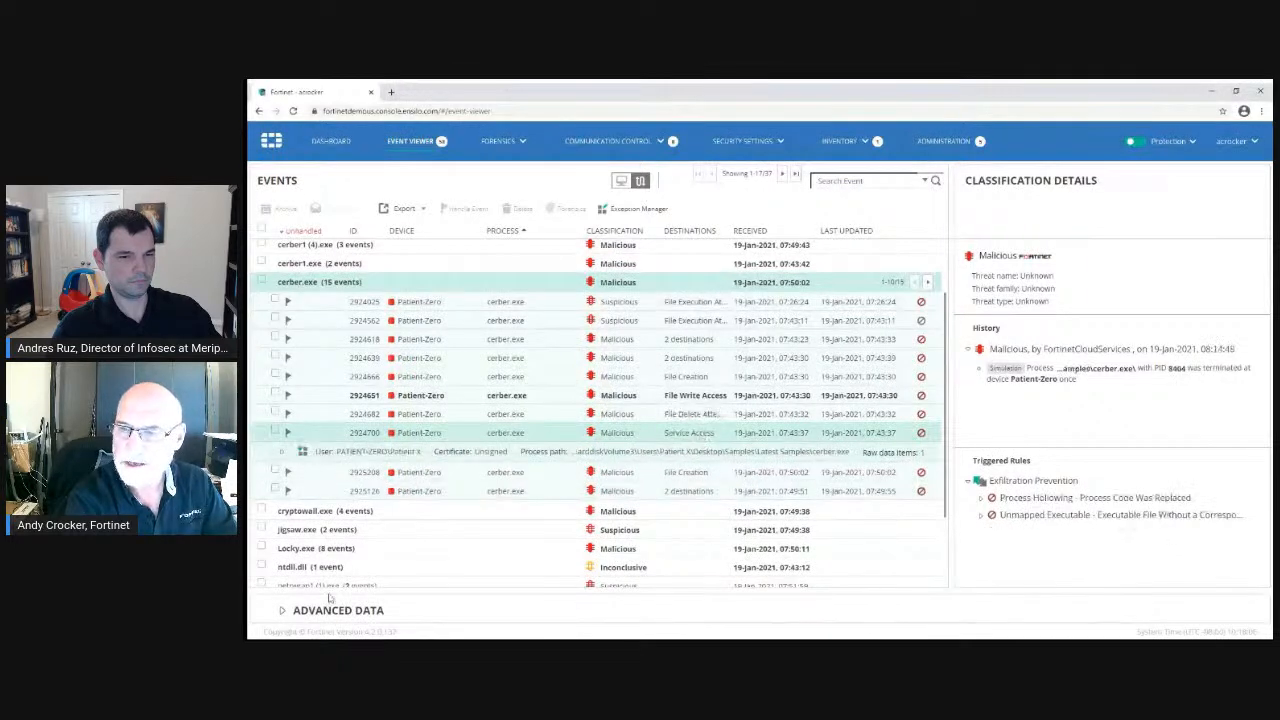
{"action": "left_click", "coordinate": [280, 611]}
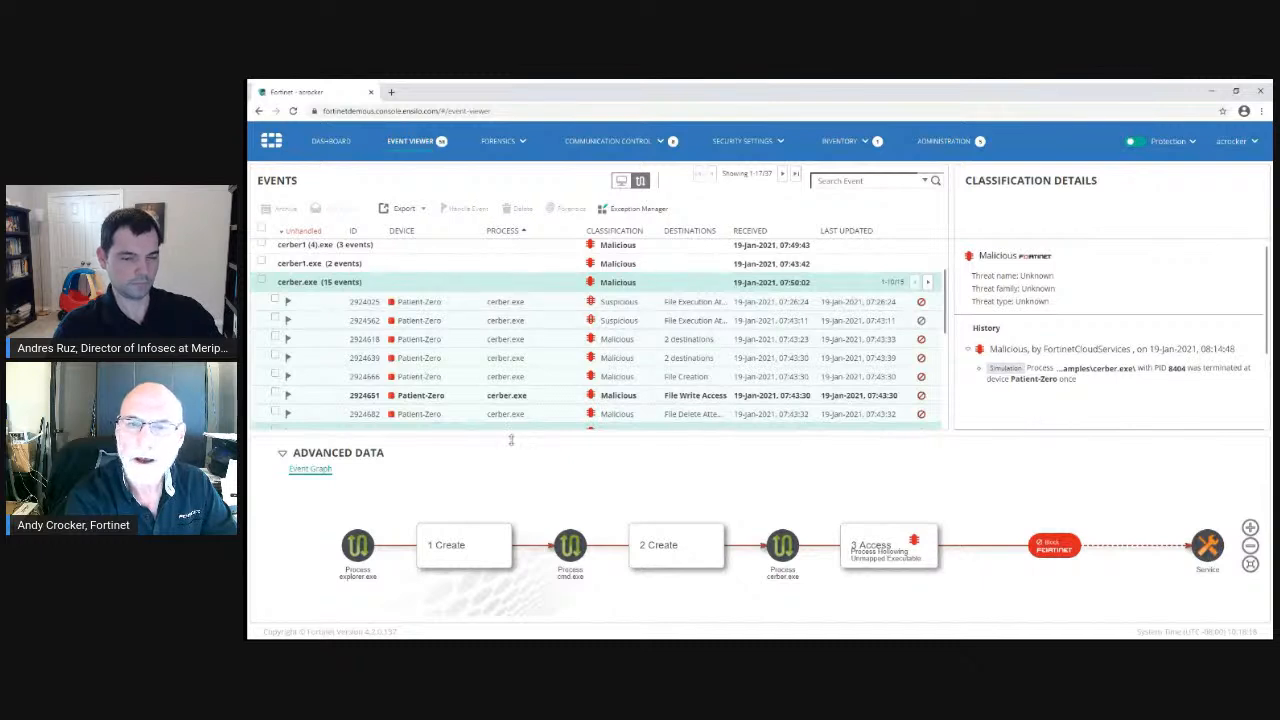
{"action": "left_click", "coordinate": [282, 453]}
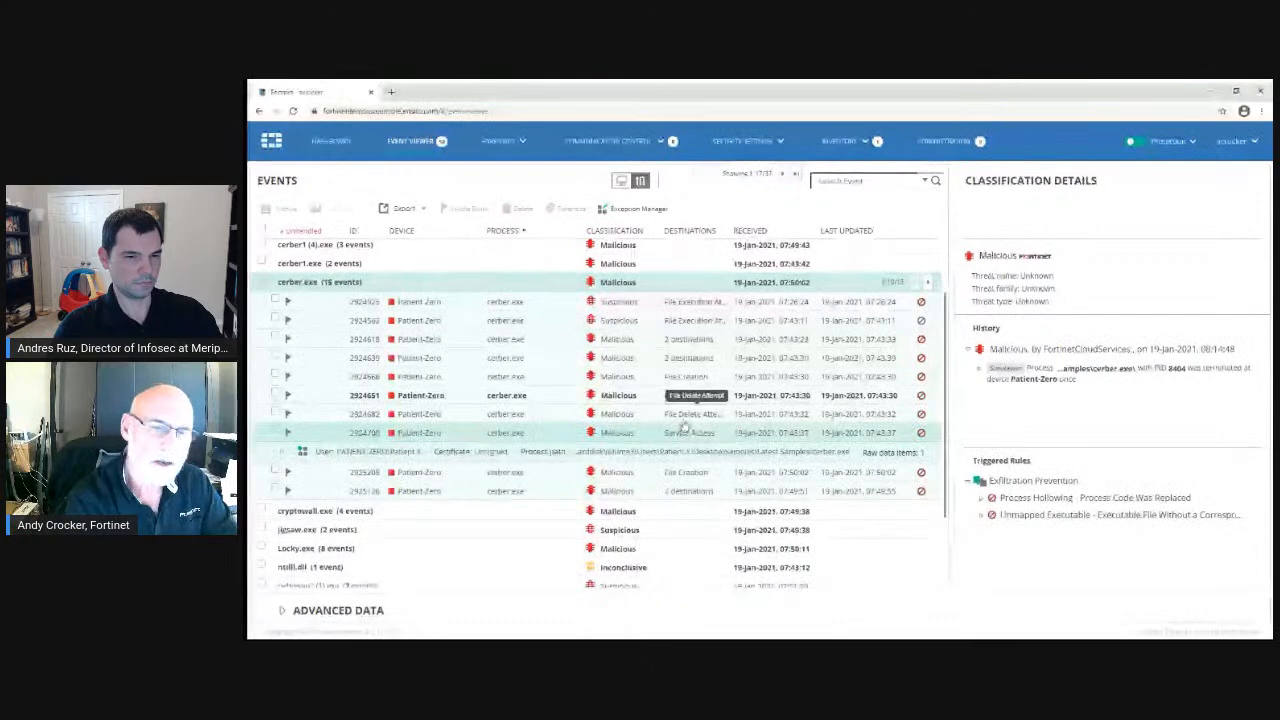
- Review the triggered rules of the cerber.exe File Delete Attempt, File Write Access and 2924666 File Creation events in turn
{"action": "left_click", "coordinate": [683, 418]}
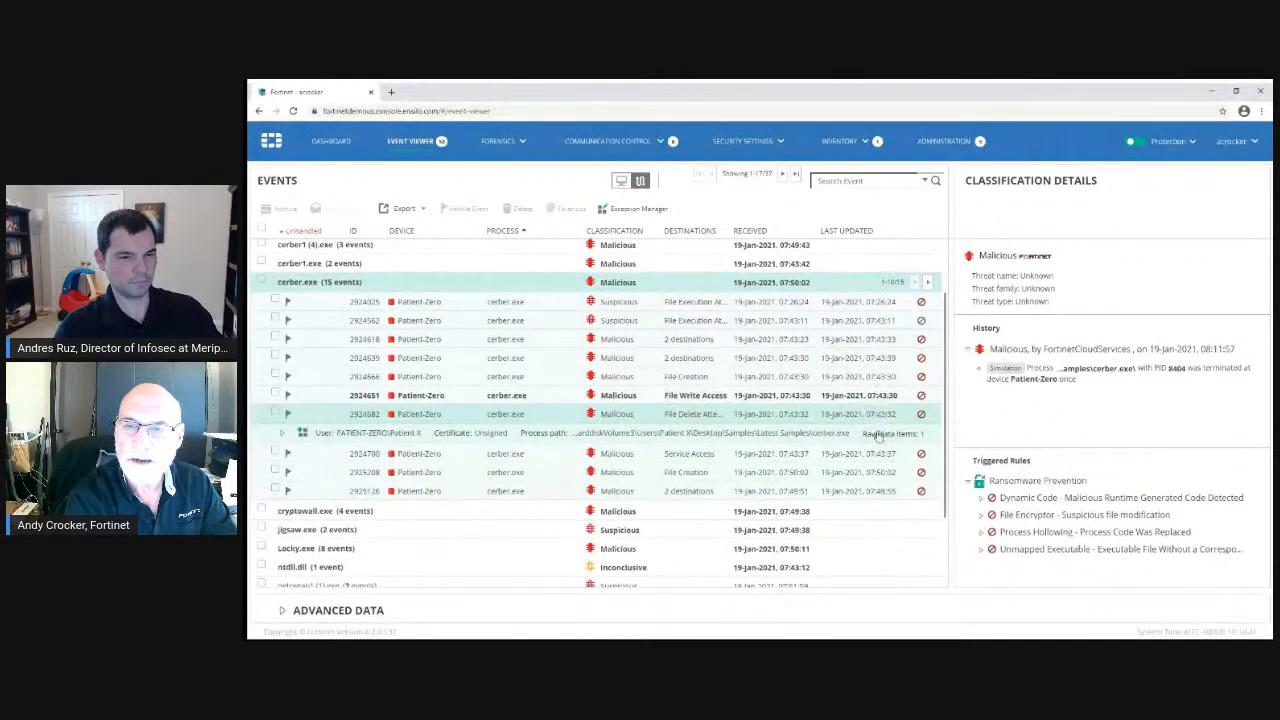
{"action": "left_click", "coordinate": [705, 399]}
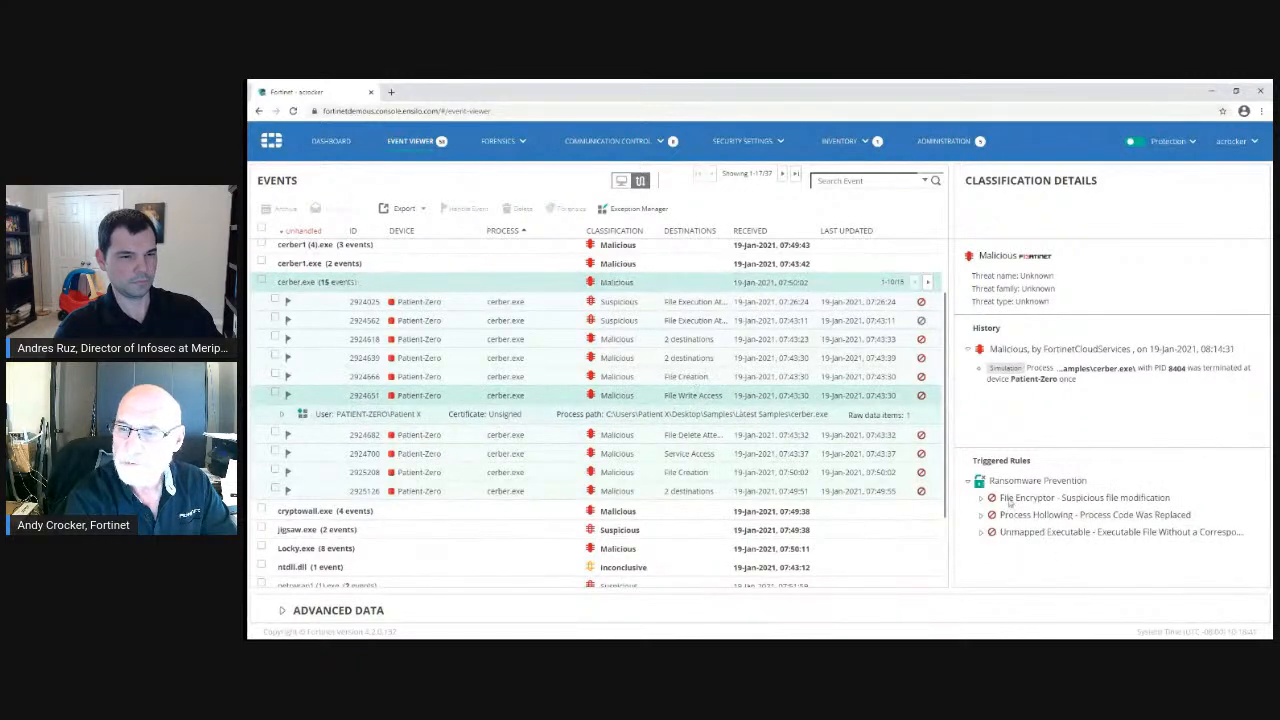
{"action": "left_click", "coordinate": [684, 381]}
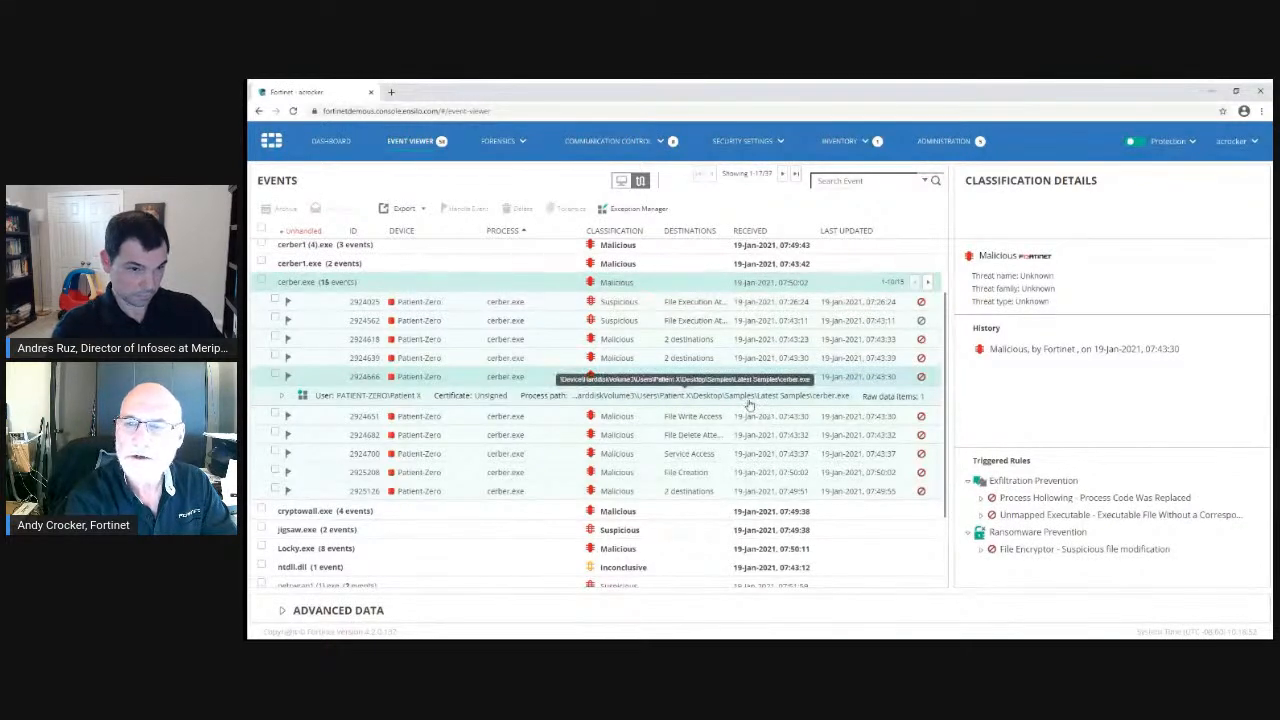
- Inspect the event graph of cerber.exe event 2924639, and collapse the event's details
{"action": "left_click", "coordinate": [695, 359]}
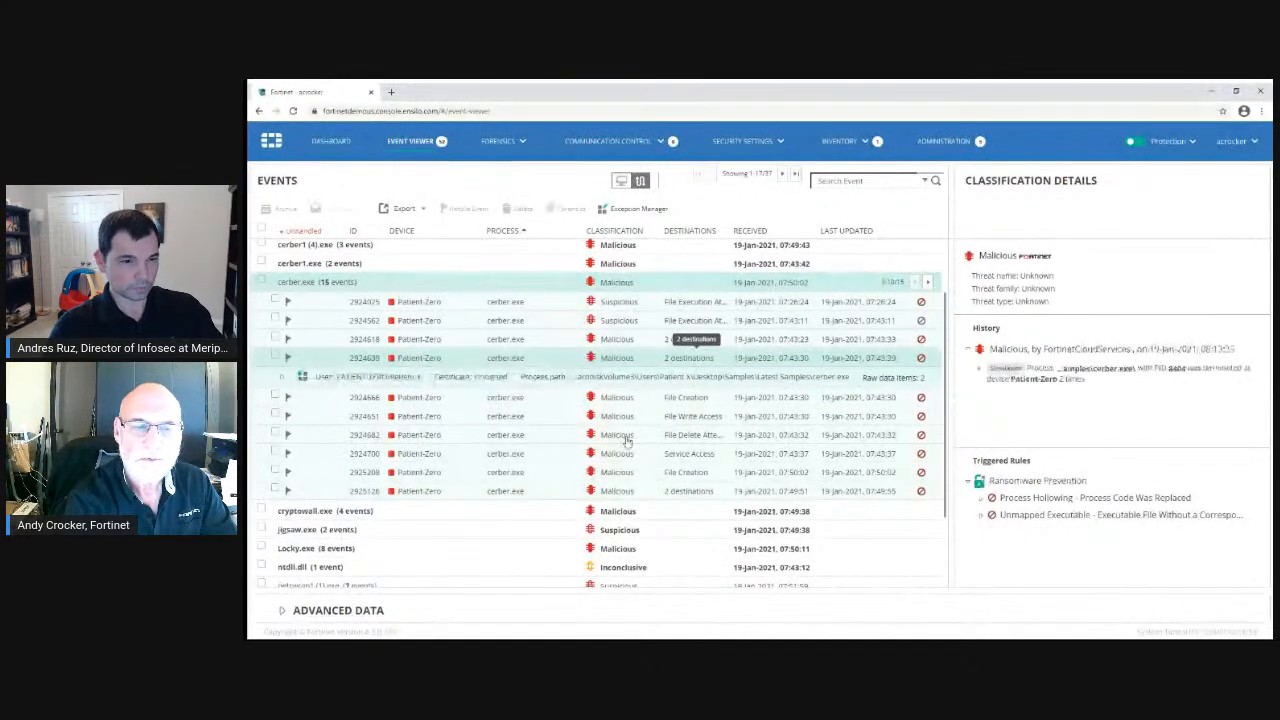
{"action": "scroll", "coordinate": [480, 541], "scroll_direction": "down", "scroll_amount": 1}
{"action": "left_click", "coordinate": [283, 611]}
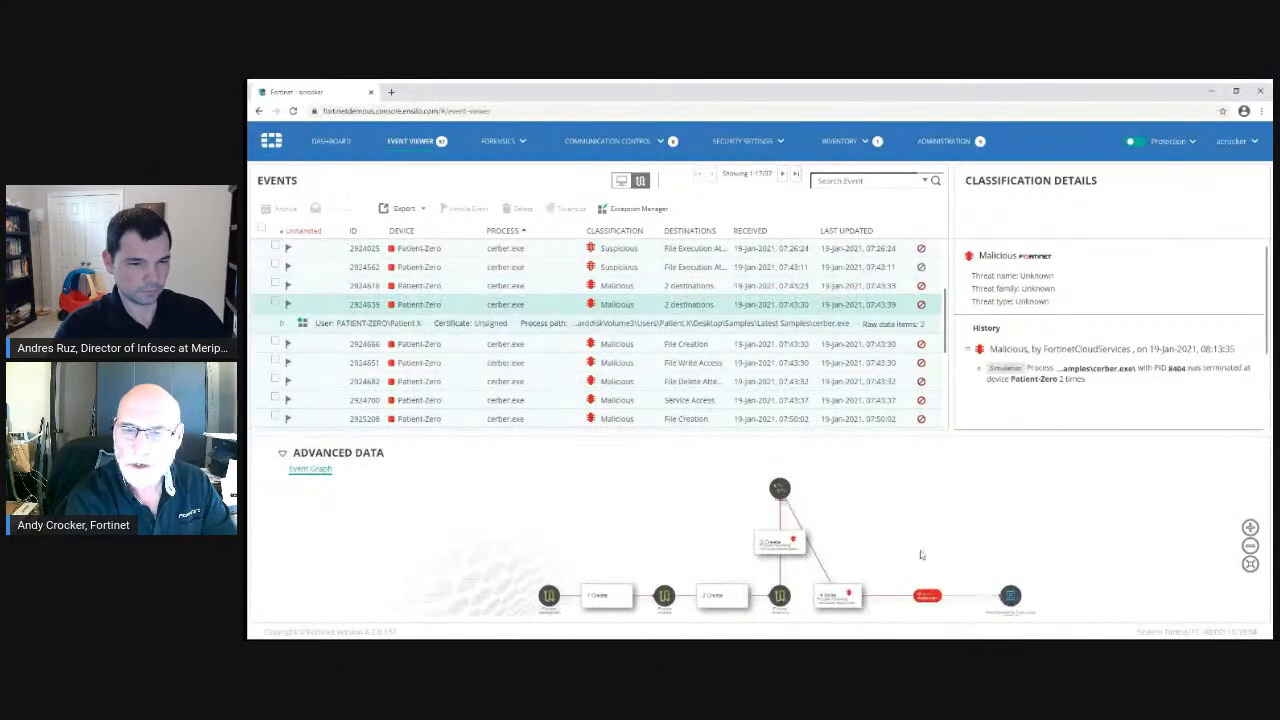
{"action": "left_click", "coordinate": [703, 307]}
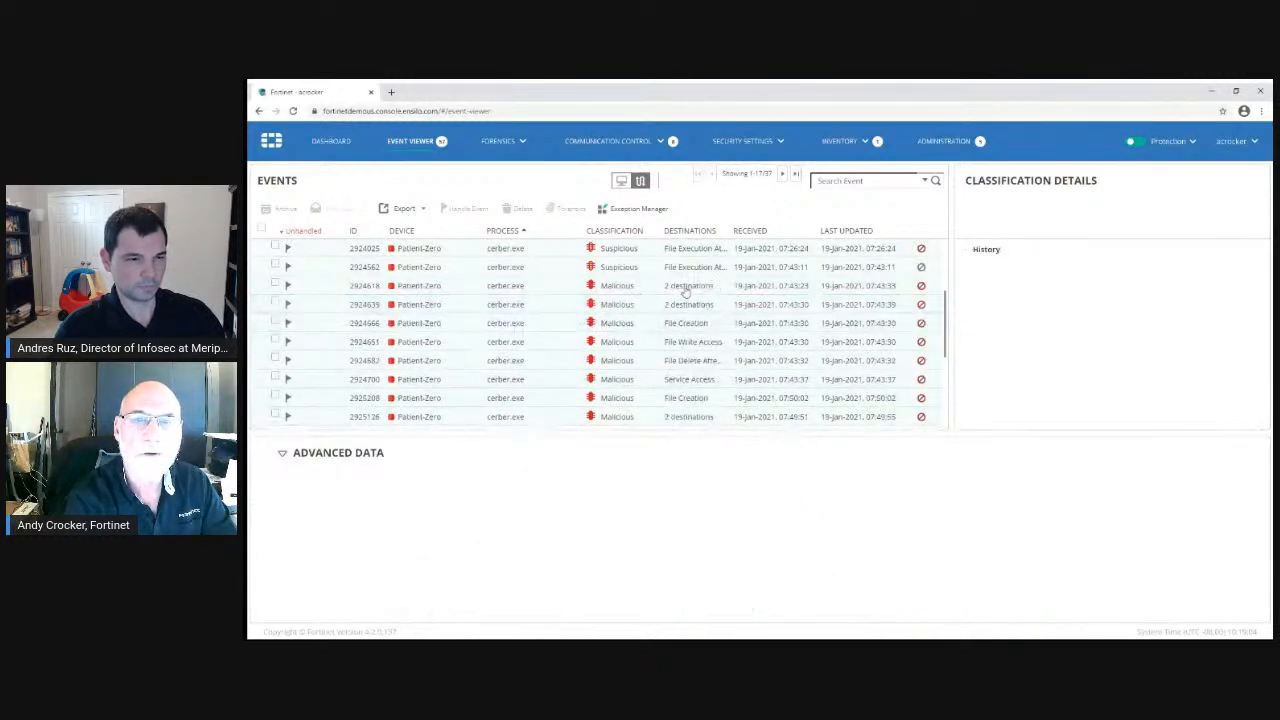
- Show the geo location of cerber.exe event 2924618, and collapse the advanced data
{"action": "left_click", "coordinate": [688, 286]}
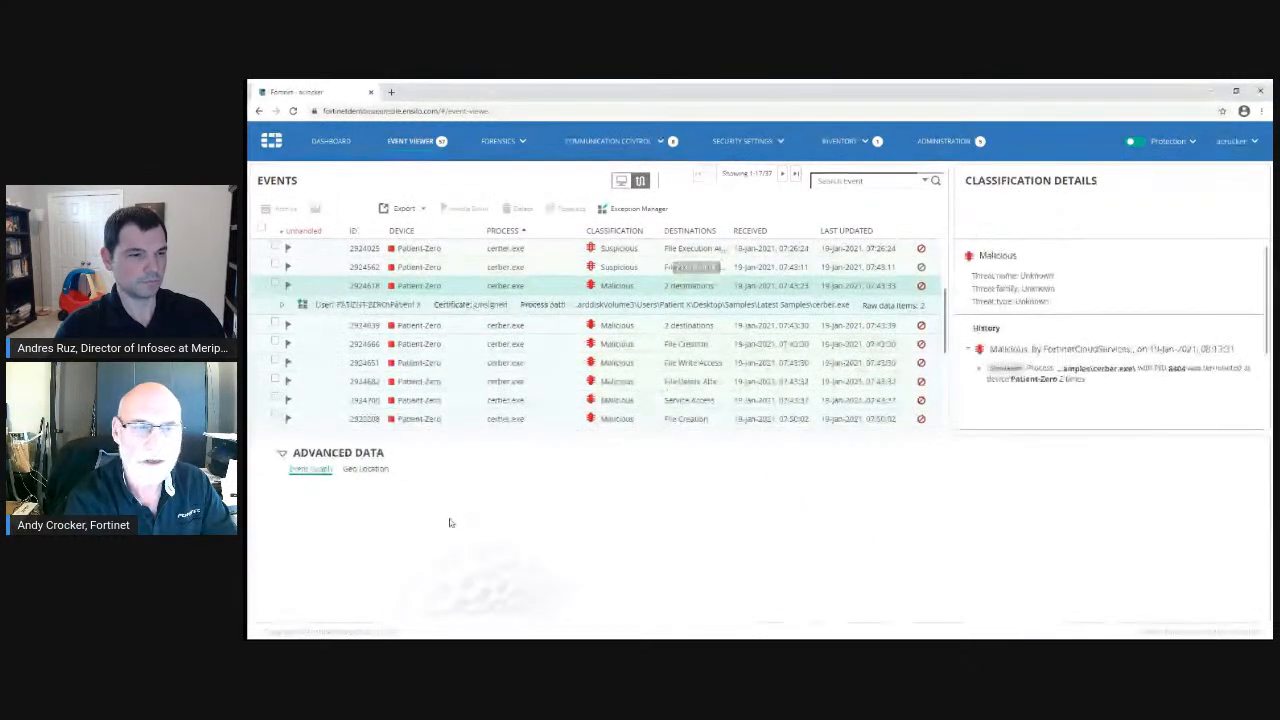
{"action": "left_click", "coordinate": [367, 470]}
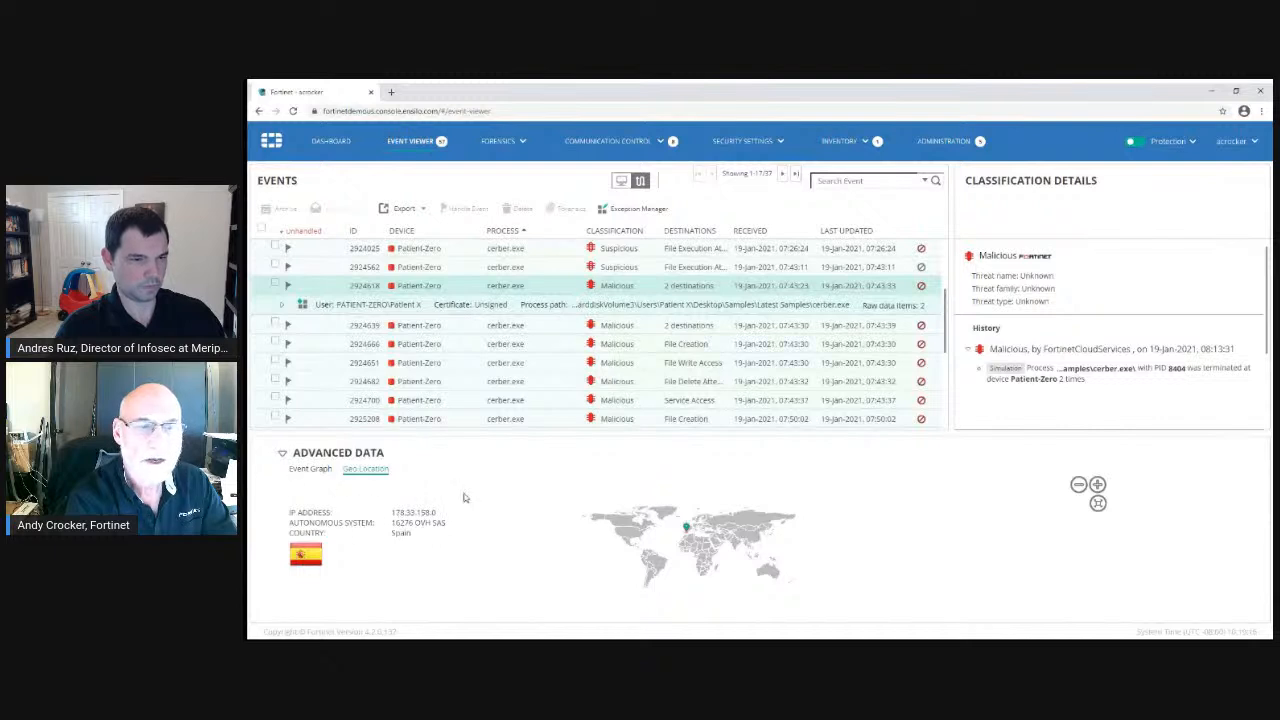
{"action": "left_click", "coordinate": [282, 455]}
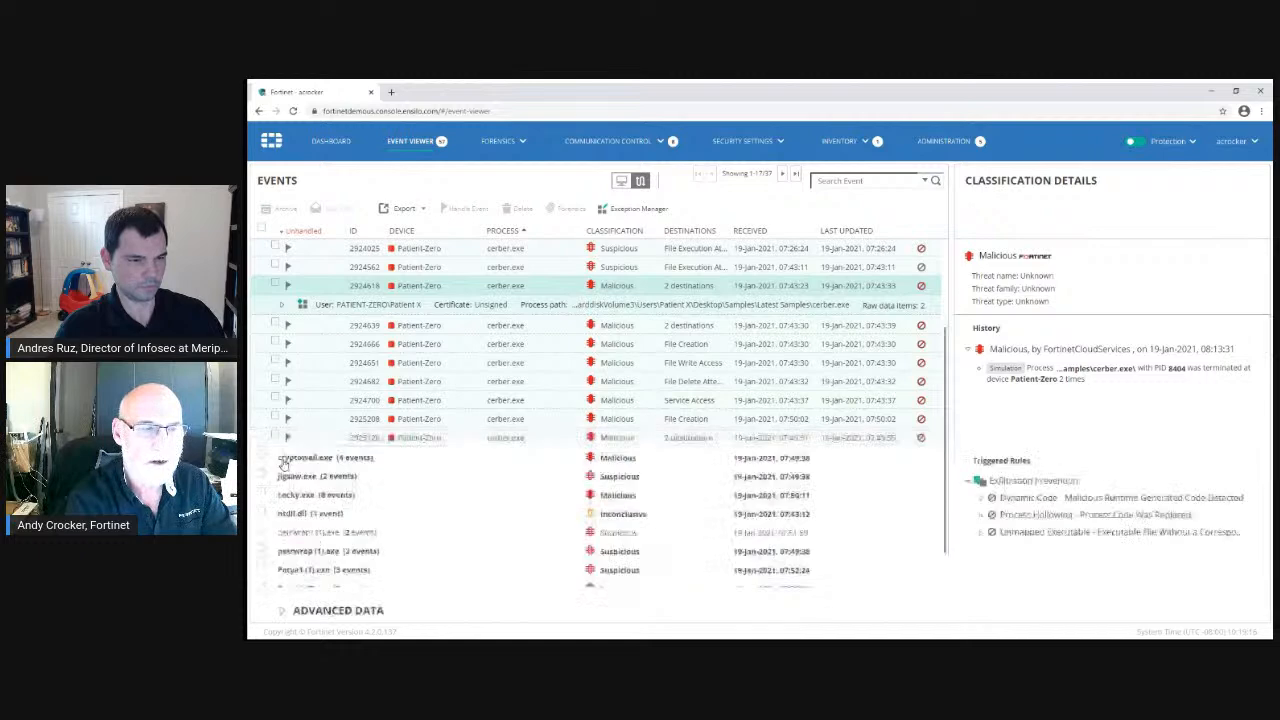
- Review the classification details and triggered rule of cerber.exe File Execution Attempt event 2924562
{"action": "scroll", "coordinate": [750, 485], "scroll_direction": "up", "scroll_amount": 2}
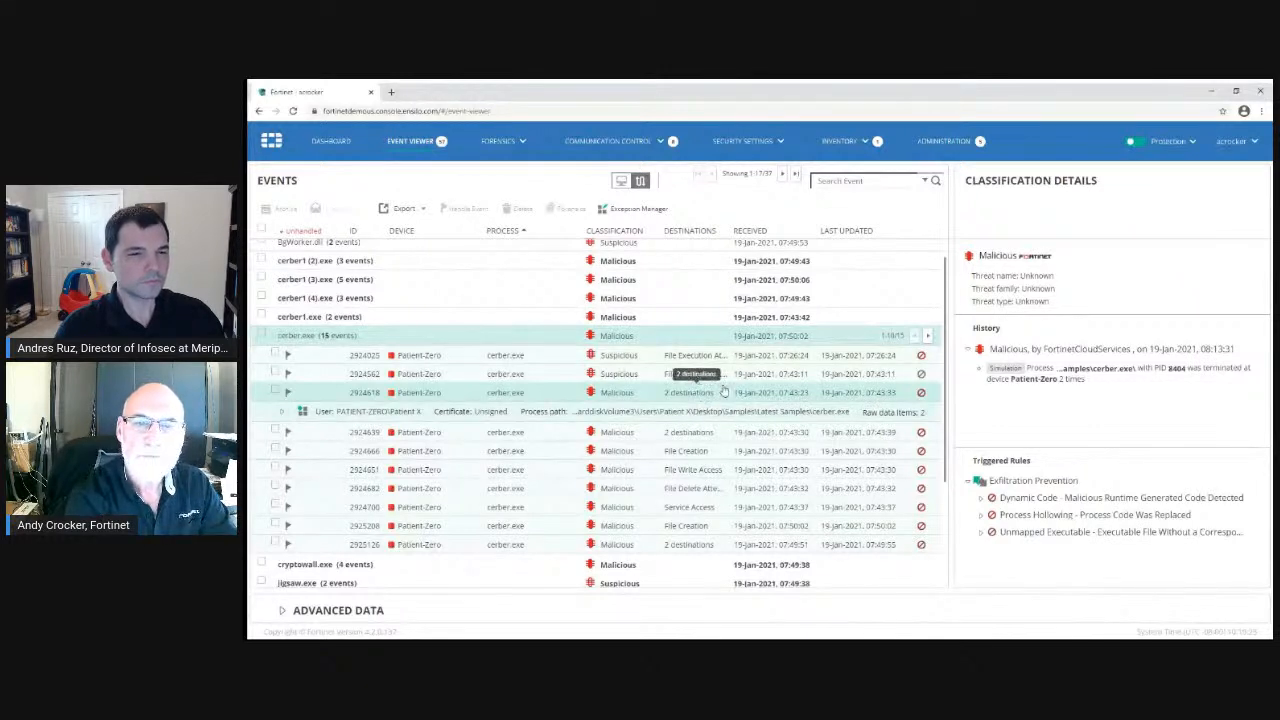
{"action": "left_click", "coordinate": [674, 377]}
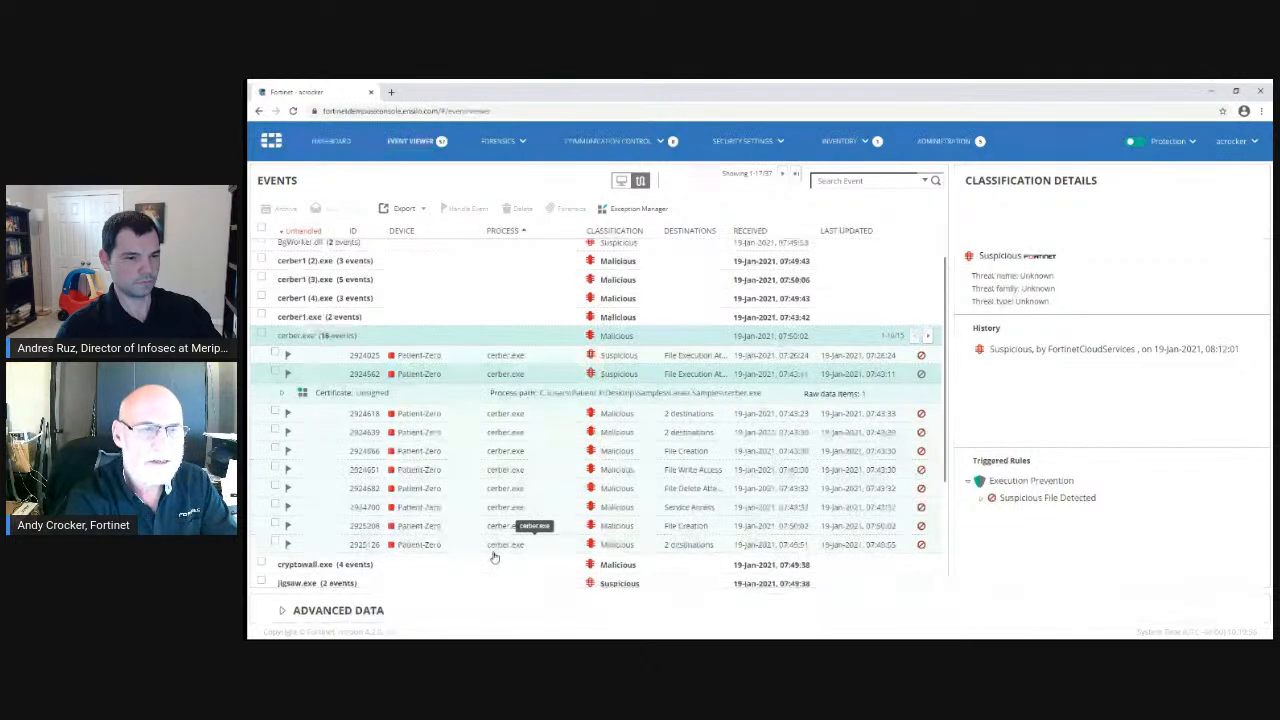
{"action": "scroll", "coordinate": [507, 540], "scroll_direction": "up", "scroll_amount": 1}
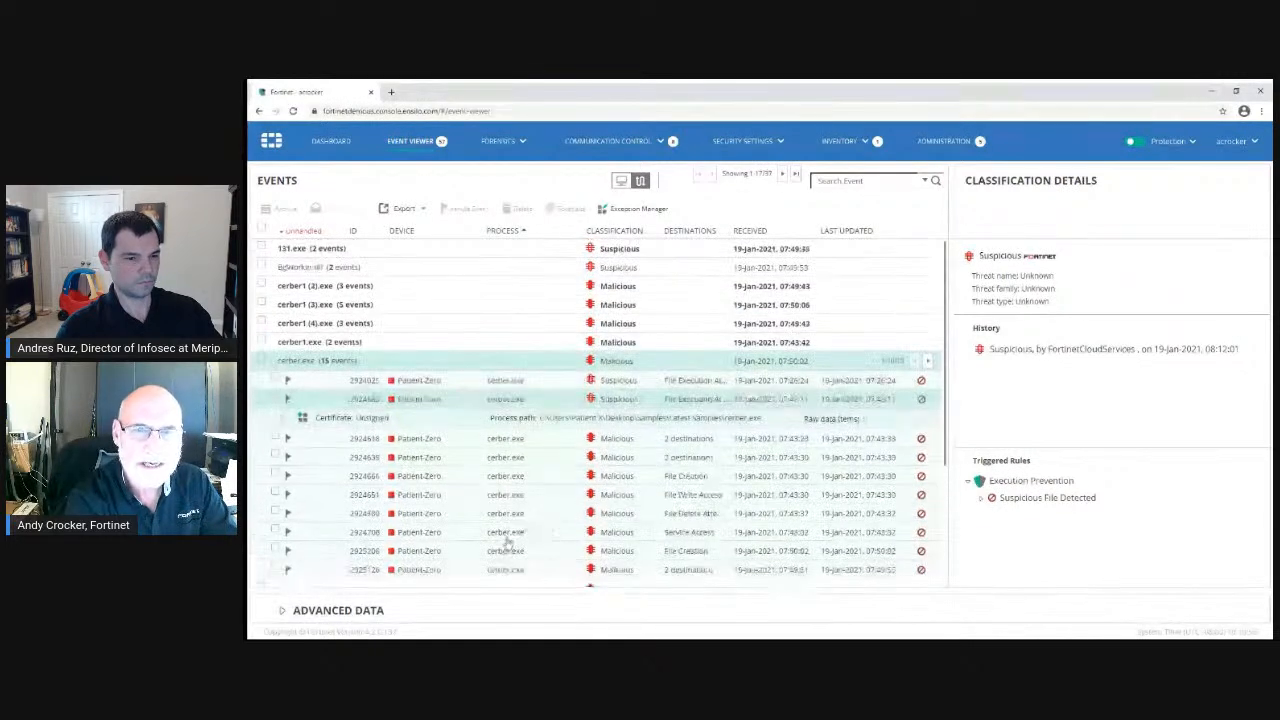
- Go to the next page of events, expand the WannaCry.exe group, and show the event graph of its first event
{"action": "left_click", "coordinate": [783, 173]}
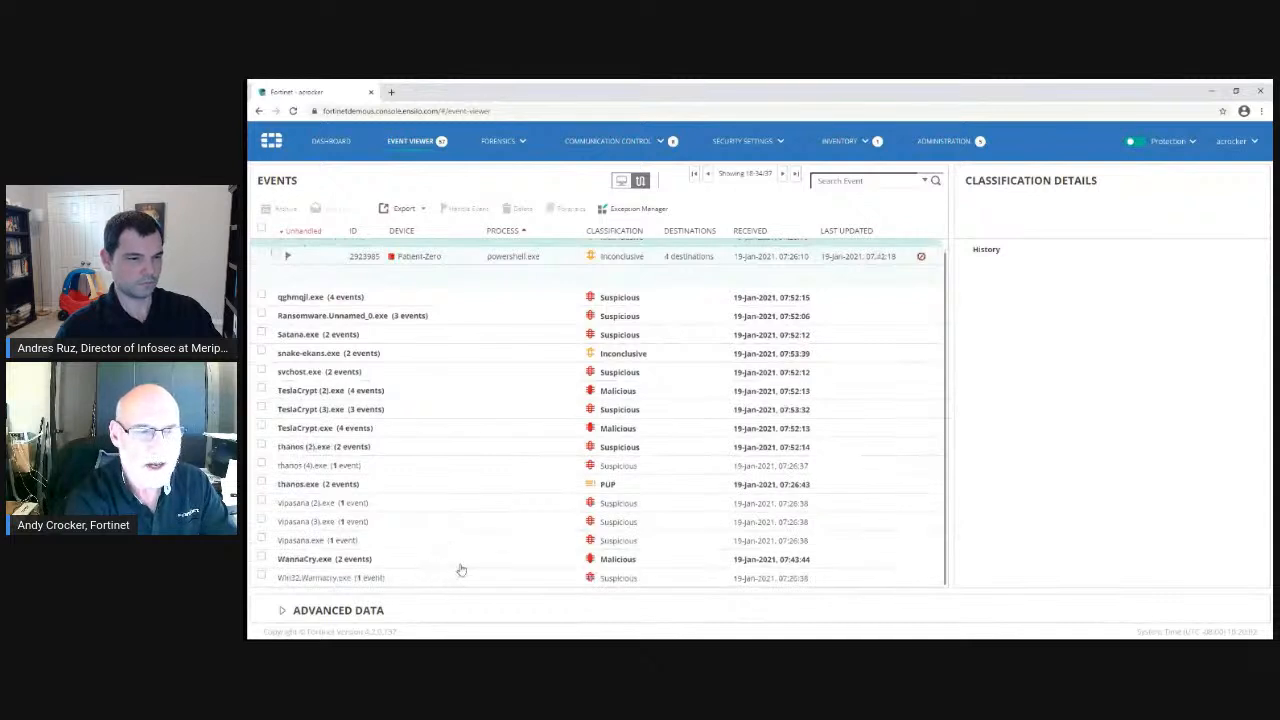
{"action": "left_click", "coordinate": [459, 563]}
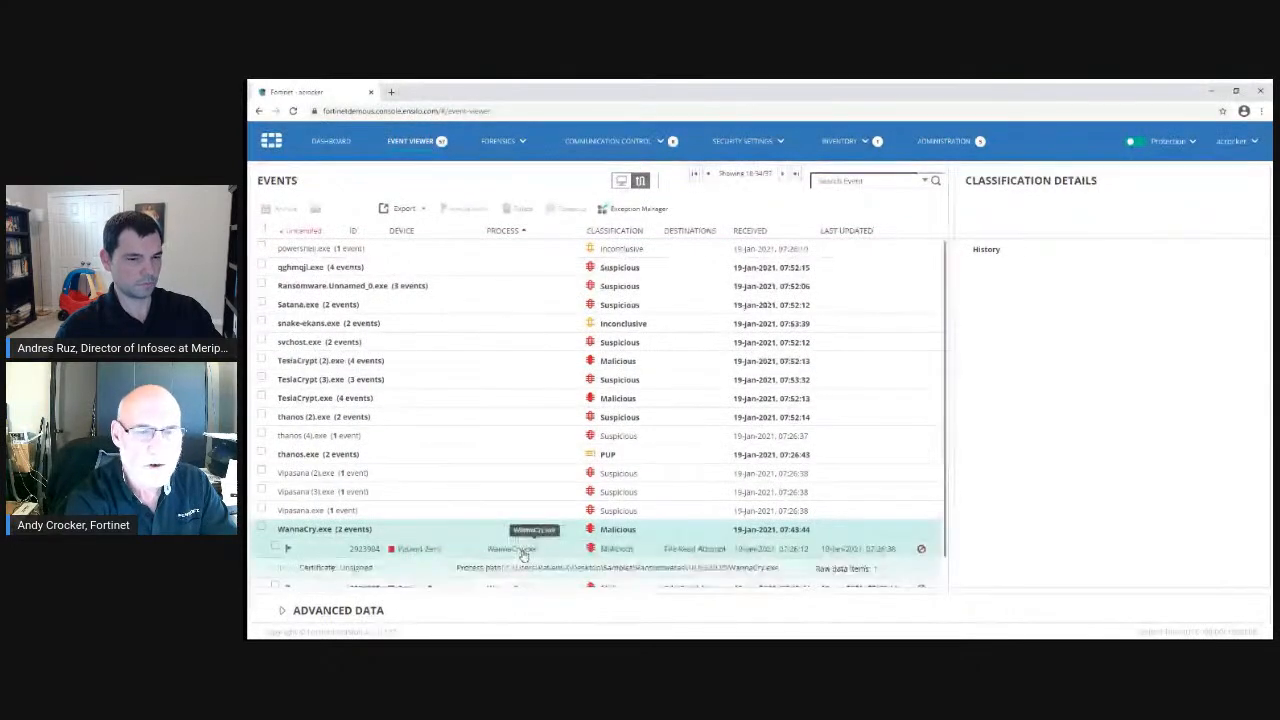
{"action": "left_click", "coordinate": [523, 558]}
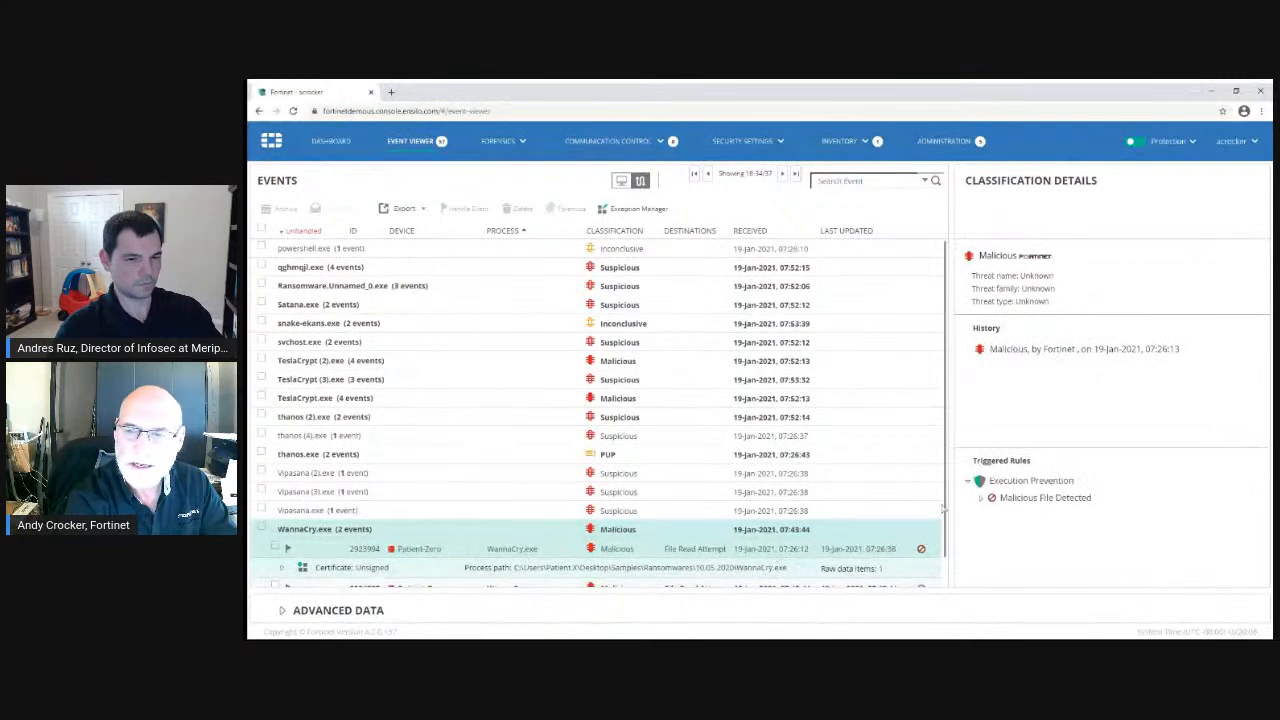
{"action": "scroll", "coordinate": [943, 520], "scroll_direction": "down", "scroll_amount": 1}
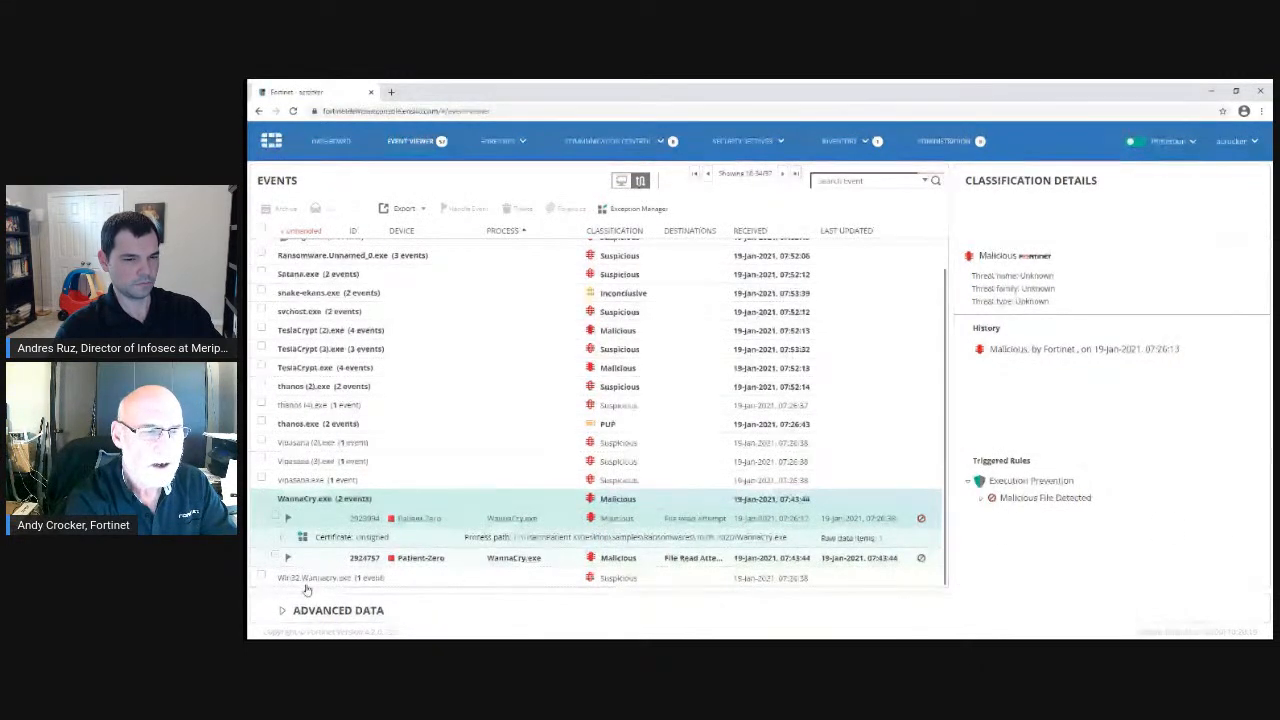
{"action": "left_click", "coordinate": [282, 612]}
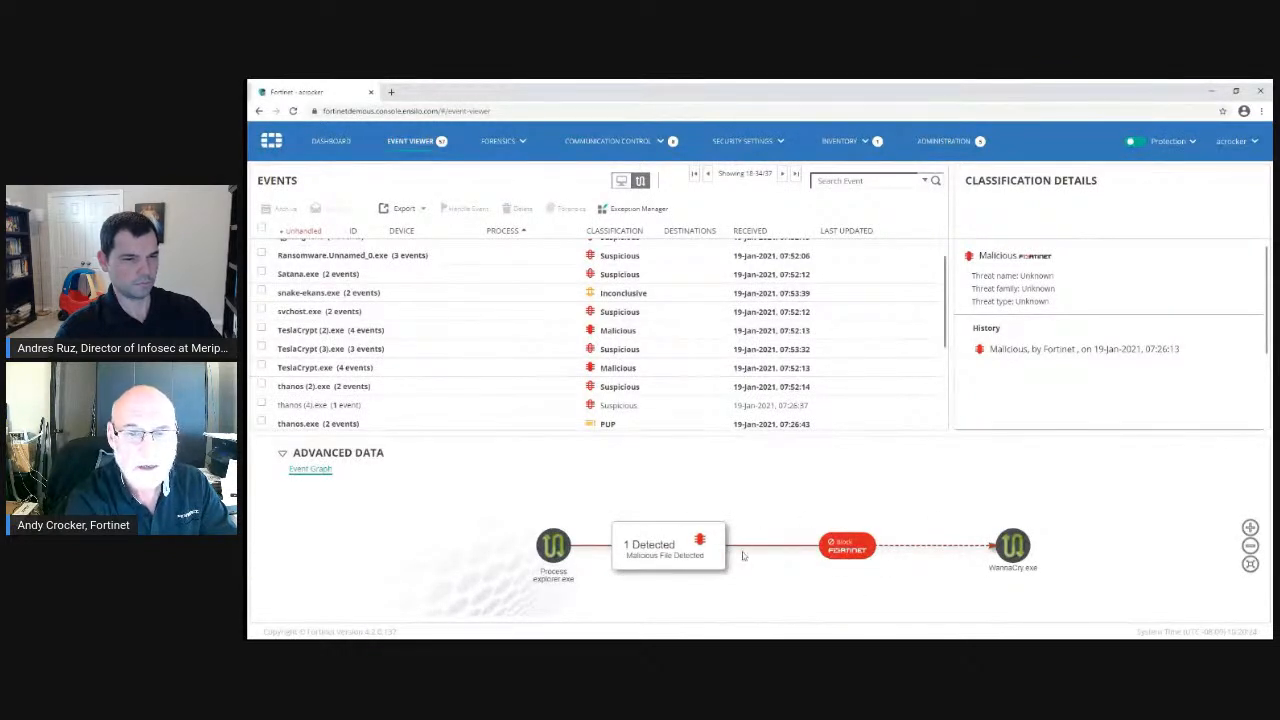
- Close the WannaCry.exe graph, expand the thanos.exe group, and inspect the event graph of its first PUP event
{"action": "left_click", "coordinate": [282, 458]}
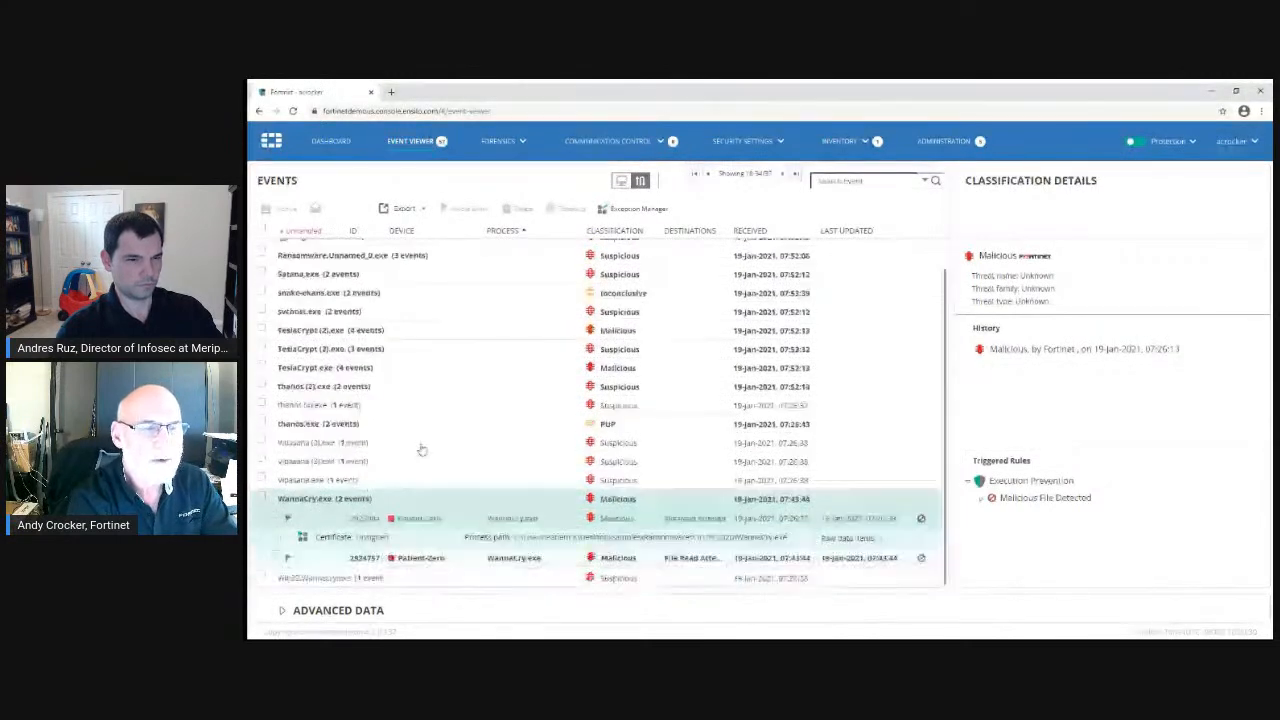
{"action": "scroll", "coordinate": [420, 452], "scroll_direction": "up", "scroll_amount": 1}
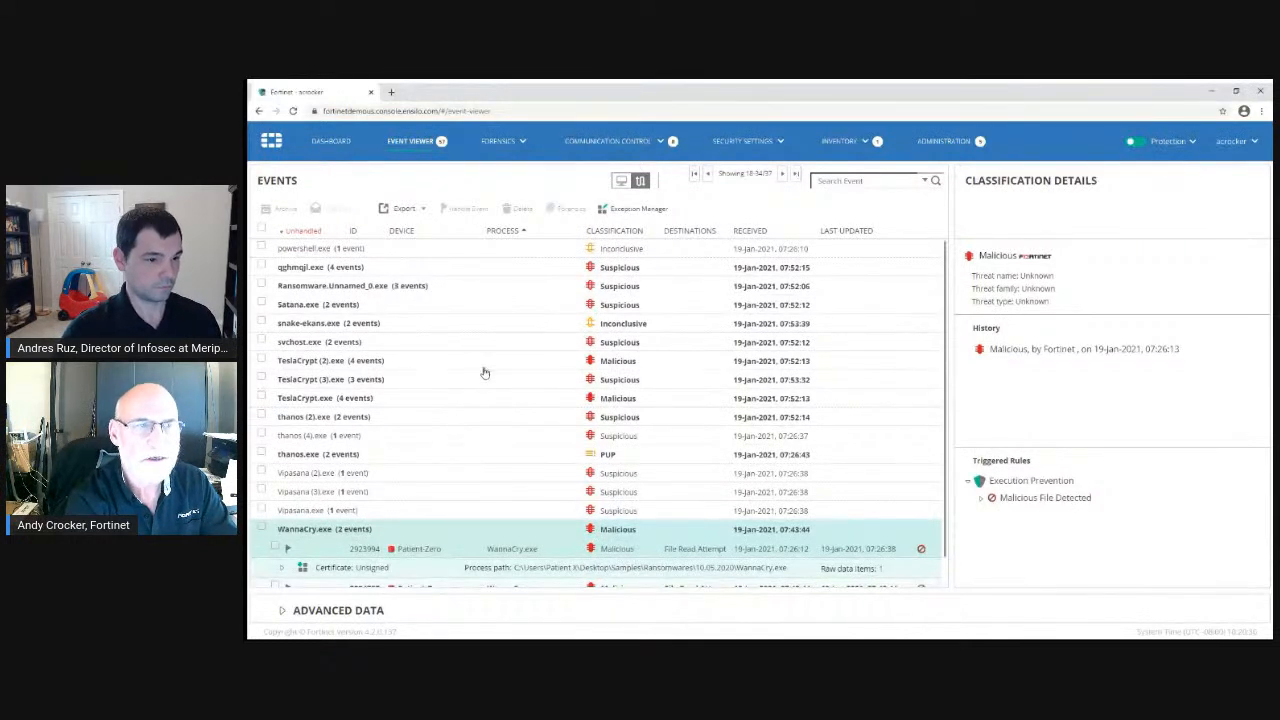
{"action": "scroll", "coordinate": [482, 385], "scroll_direction": "down", "scroll_amount": 1}
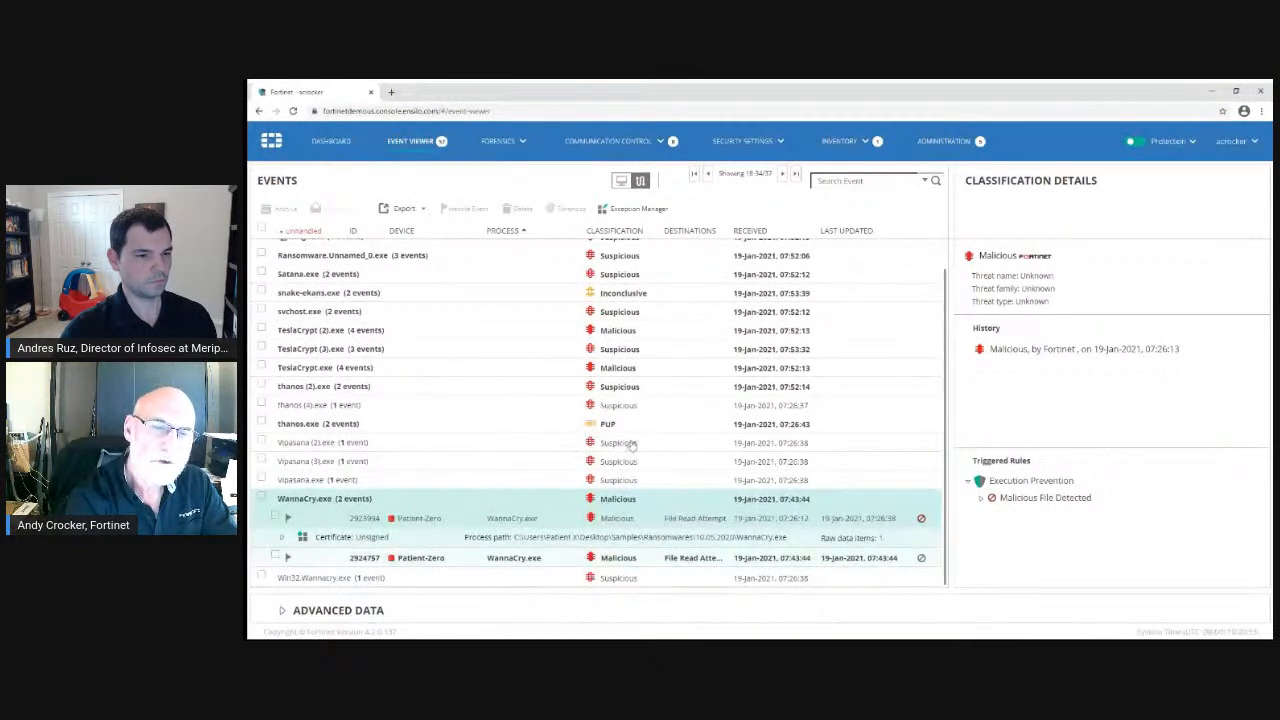
{"action": "left_click", "coordinate": [494, 425]}
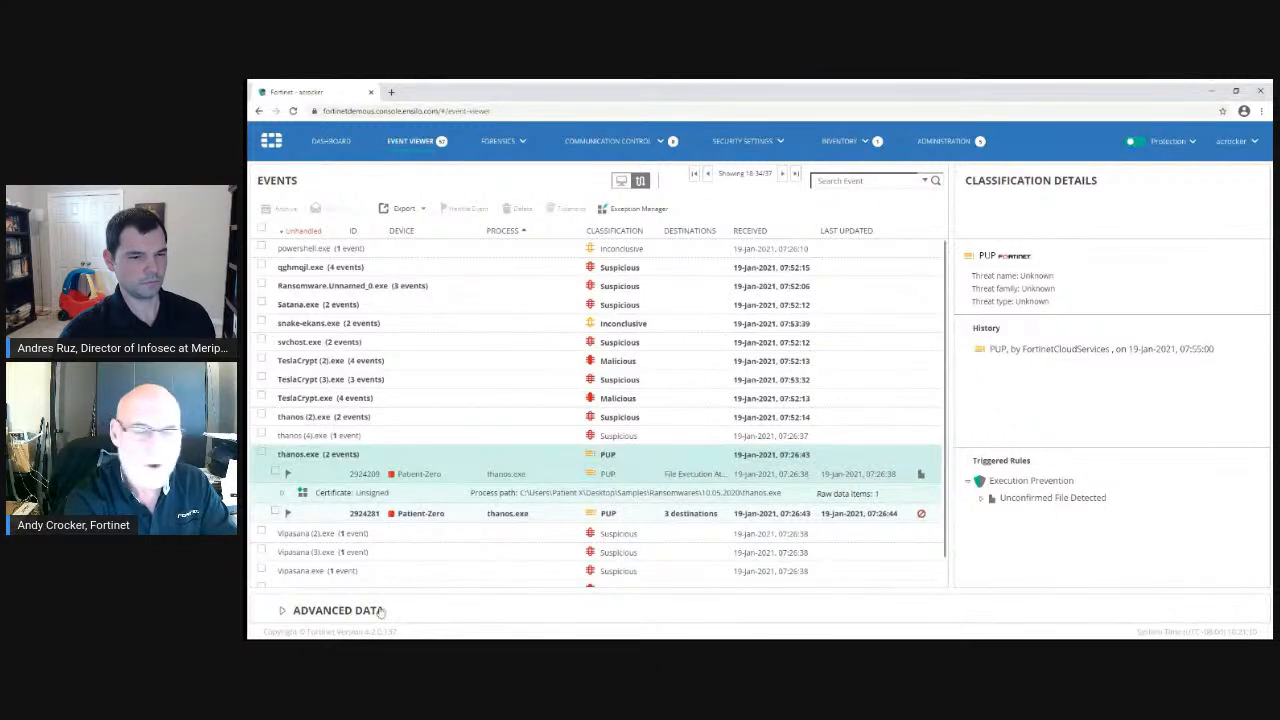
{"action": "left_click", "coordinate": [282, 611]}
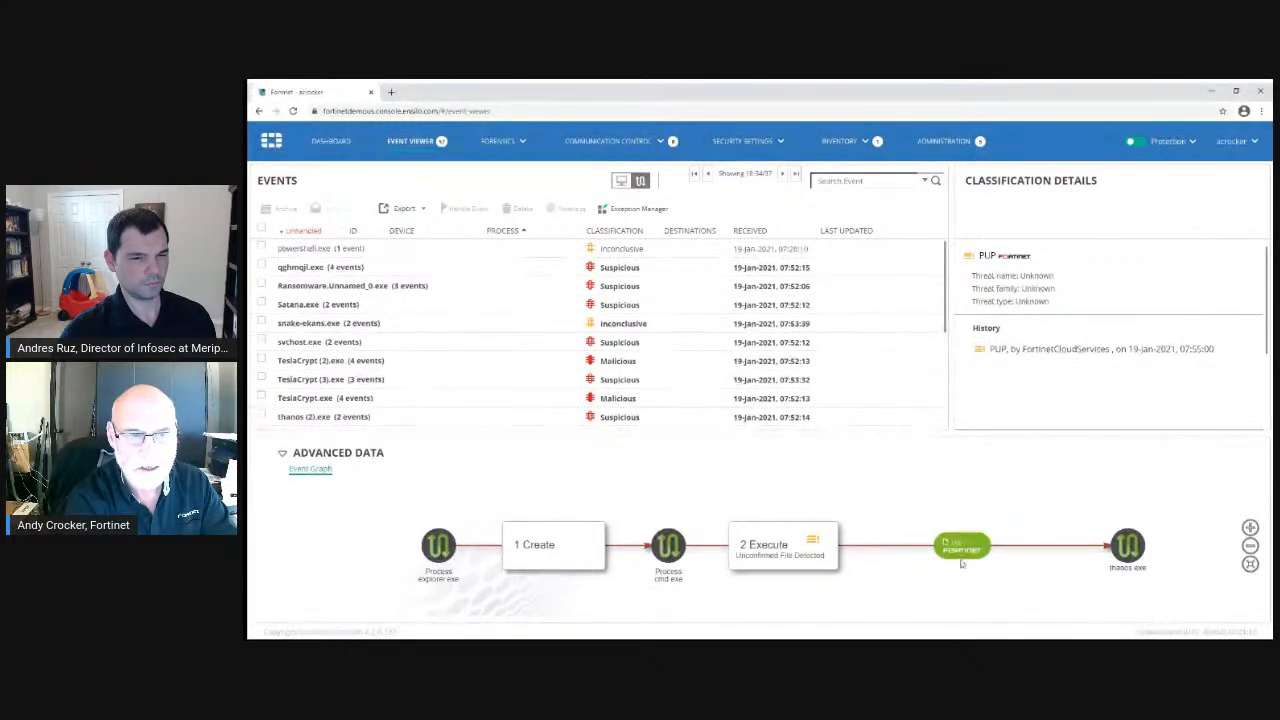
{"action": "left_click", "coordinate": [283, 460]}
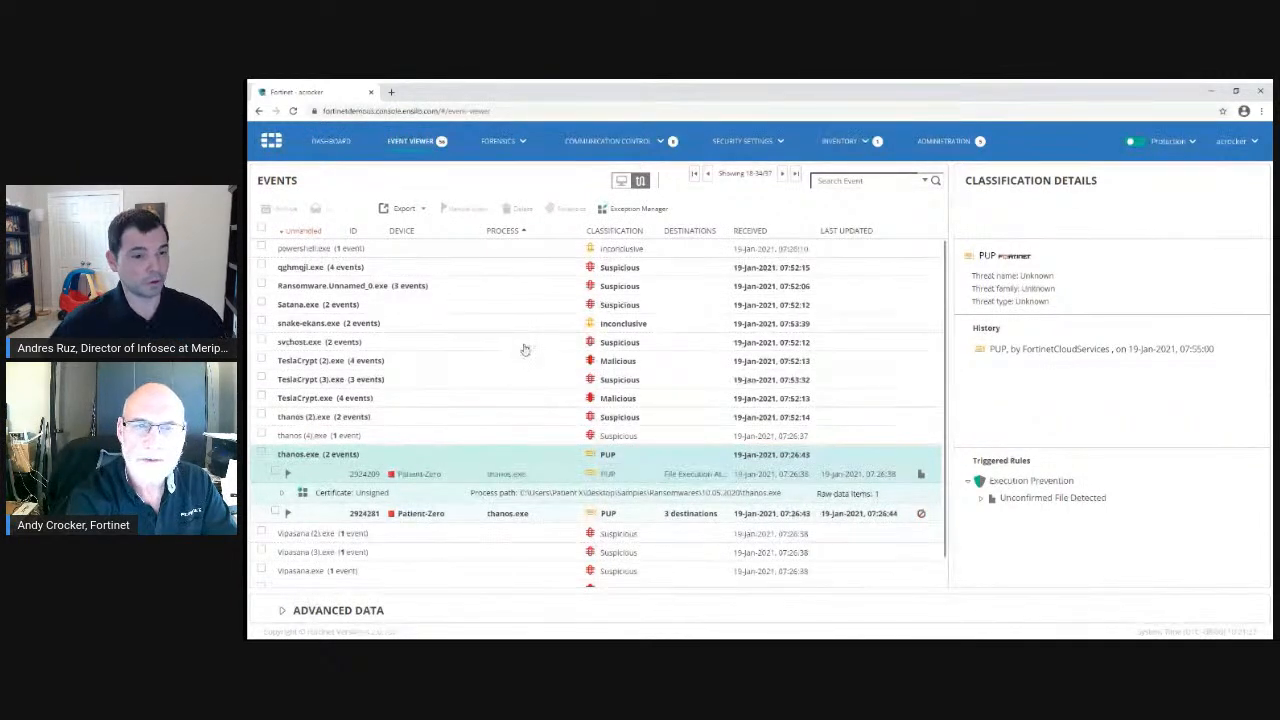
- Expand the snake-ekans.exe group, select its event 2925618, and review that event's classification details
{"action": "left_click", "coordinate": [670, 332]}
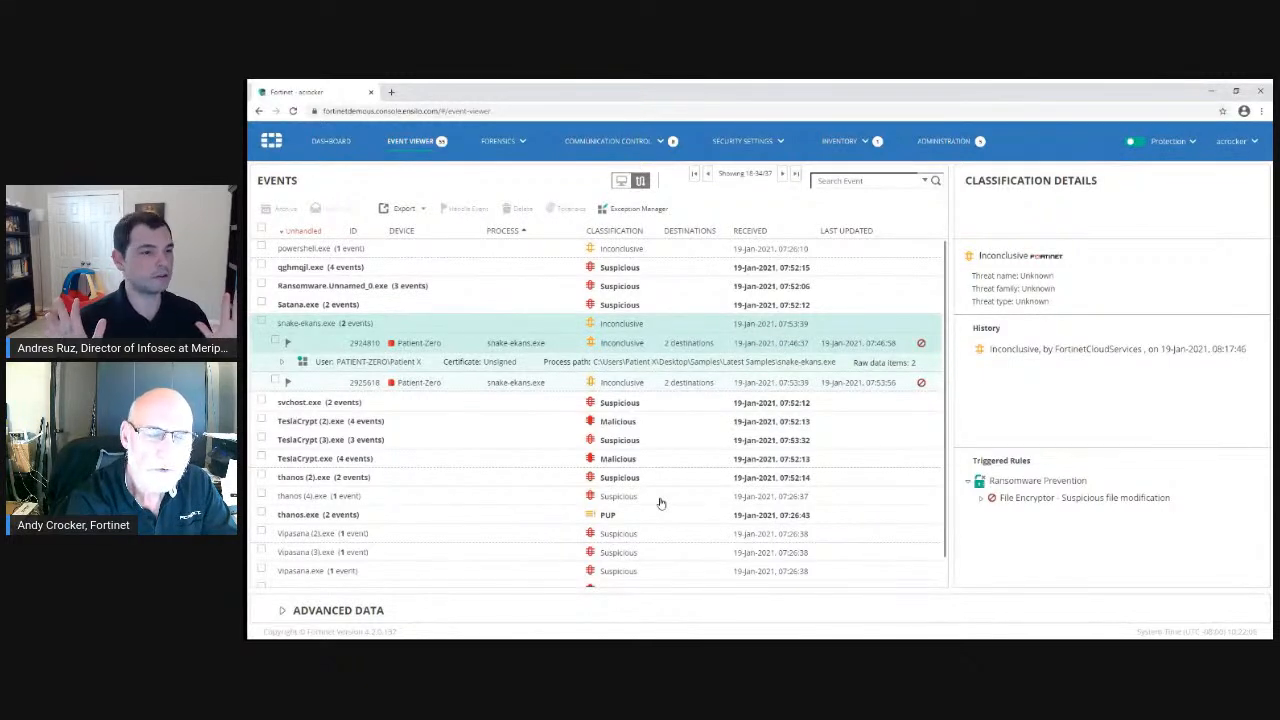
{"action": "left_click", "coordinate": [275, 385]}
{"action": "left_click", "coordinate": [668, 386]}
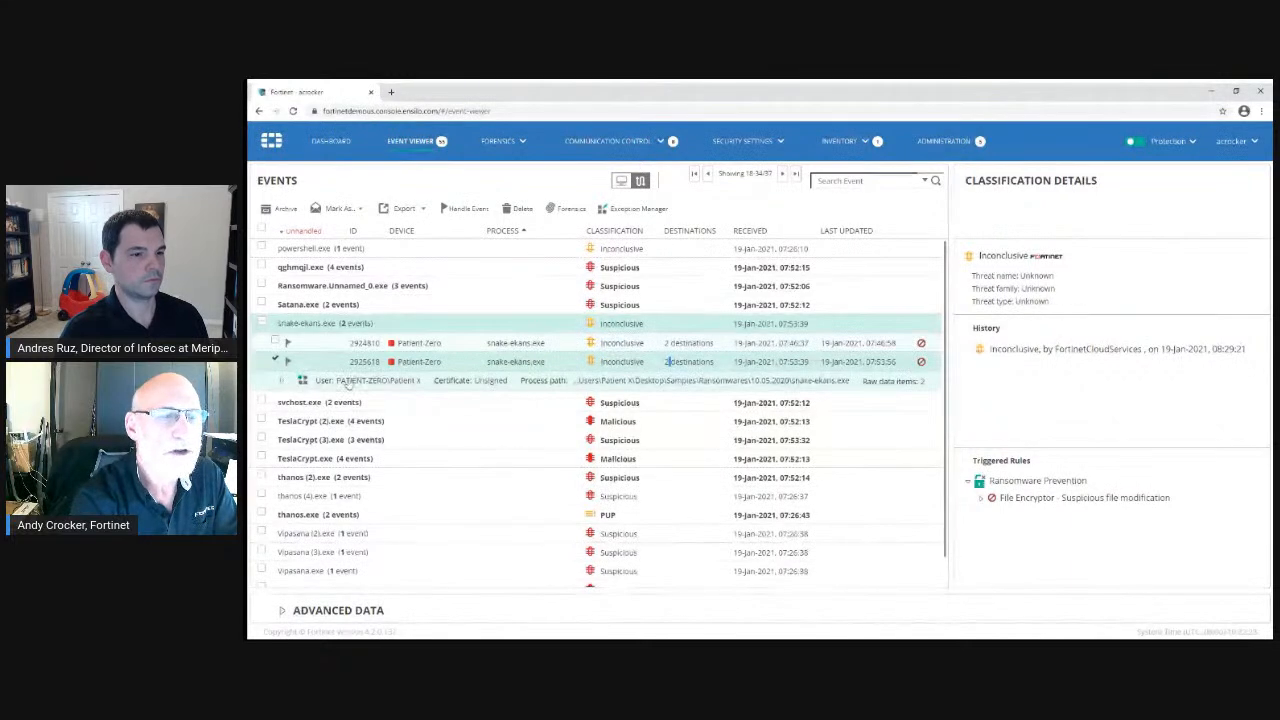
- Try out an exception for event 2925618, reviewing the collector groups and choosing Internal Destinations (All organizations), and cancel it
{"action": "left_click", "coordinate": [302, 382]}
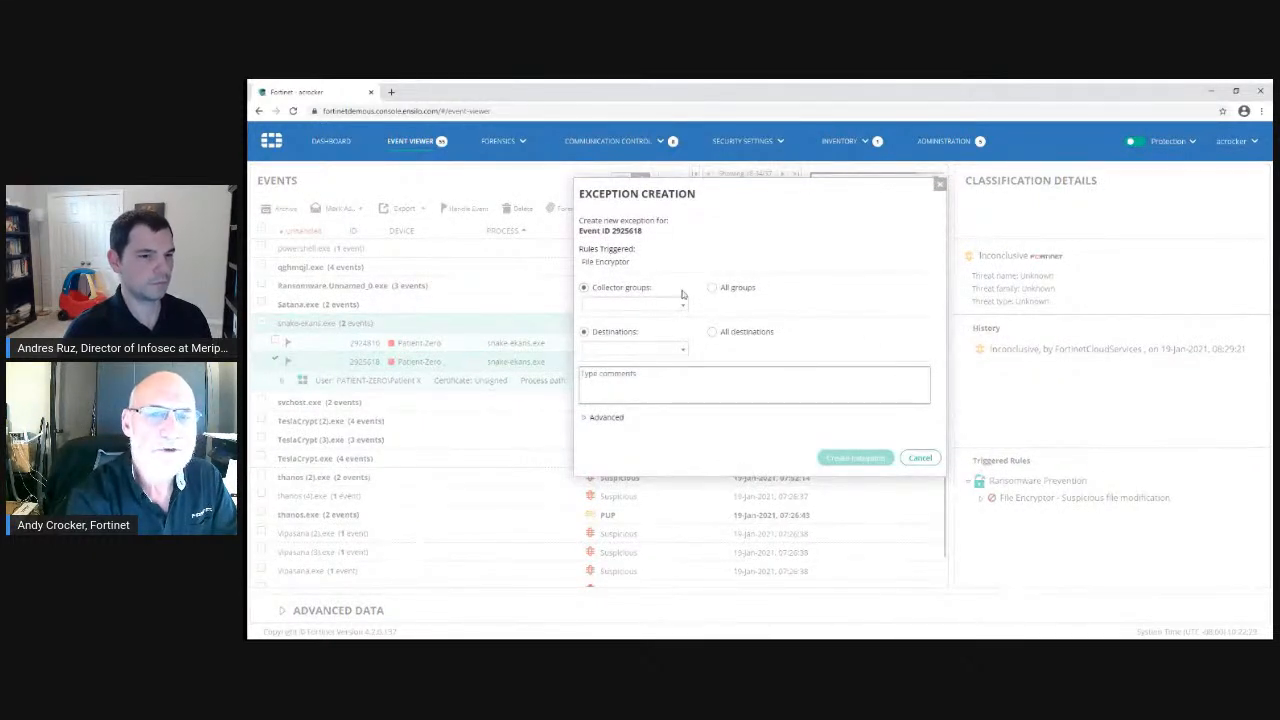
{"action": "left_click", "coordinate": [677, 311]}
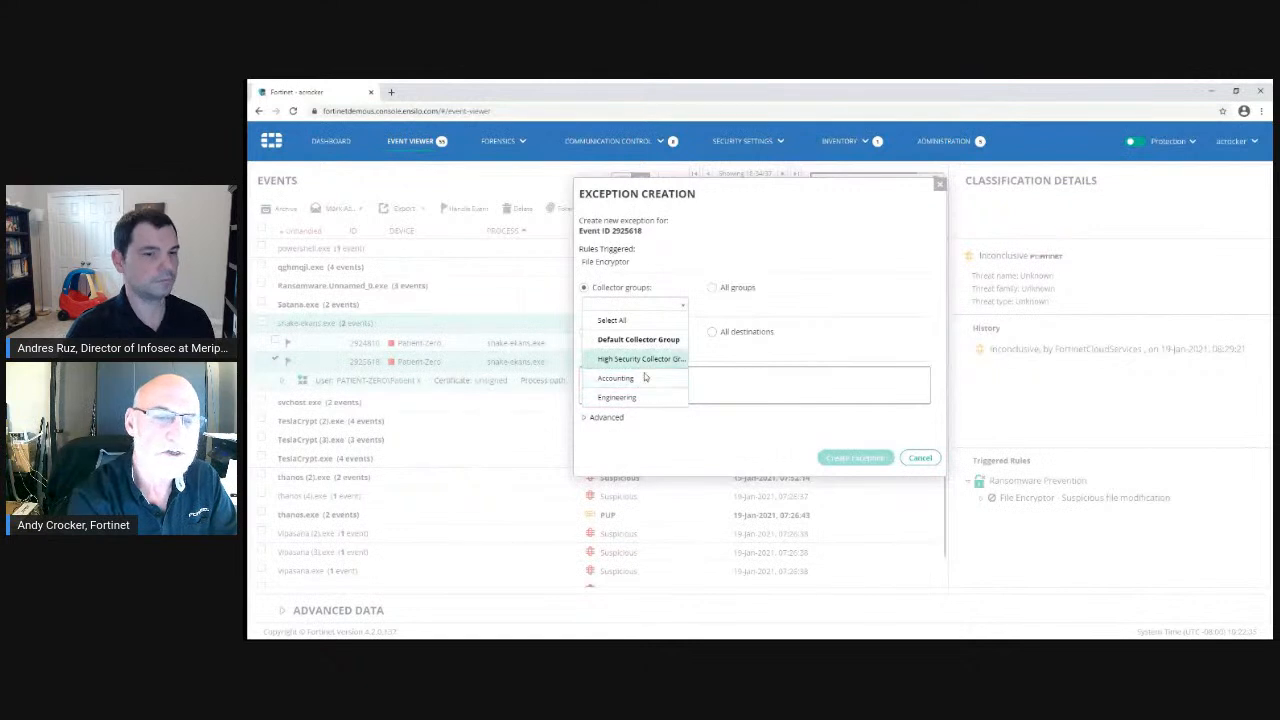
{"action": "left_click", "coordinate": [842, 320]}
{"action": "left_click", "coordinate": [679, 356]}
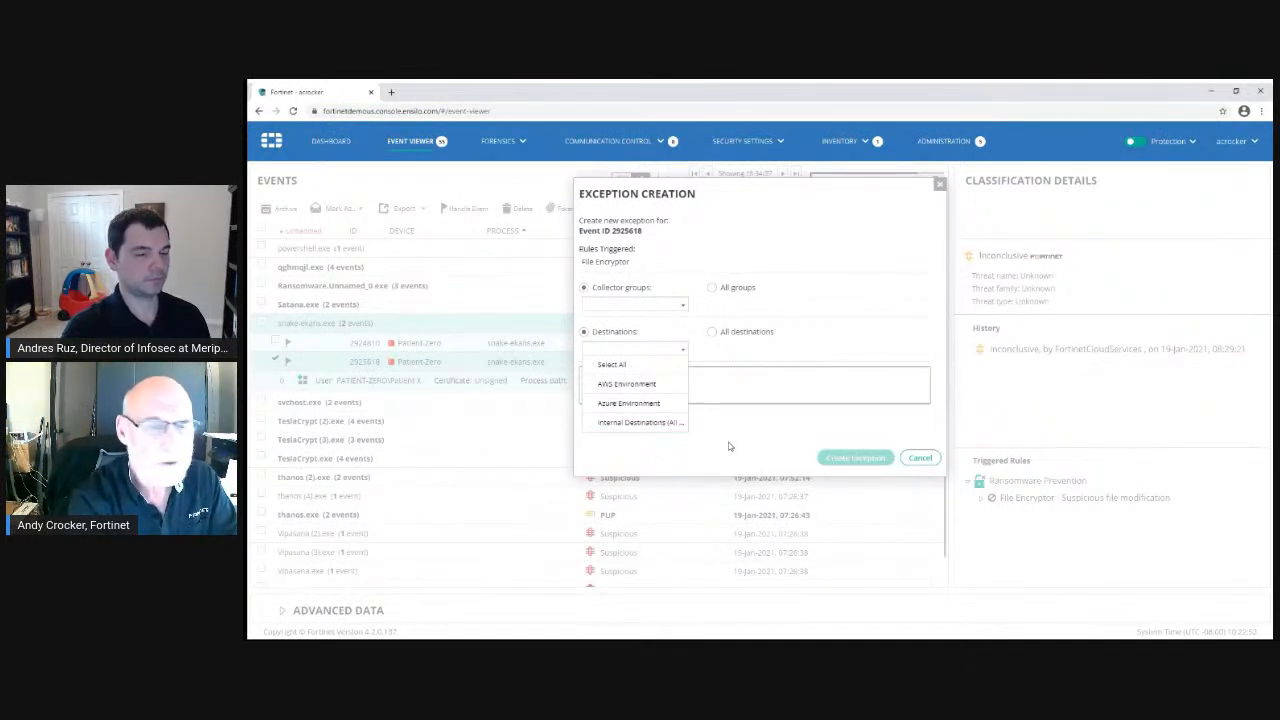
{"action": "left_click", "coordinate": [653, 427]}
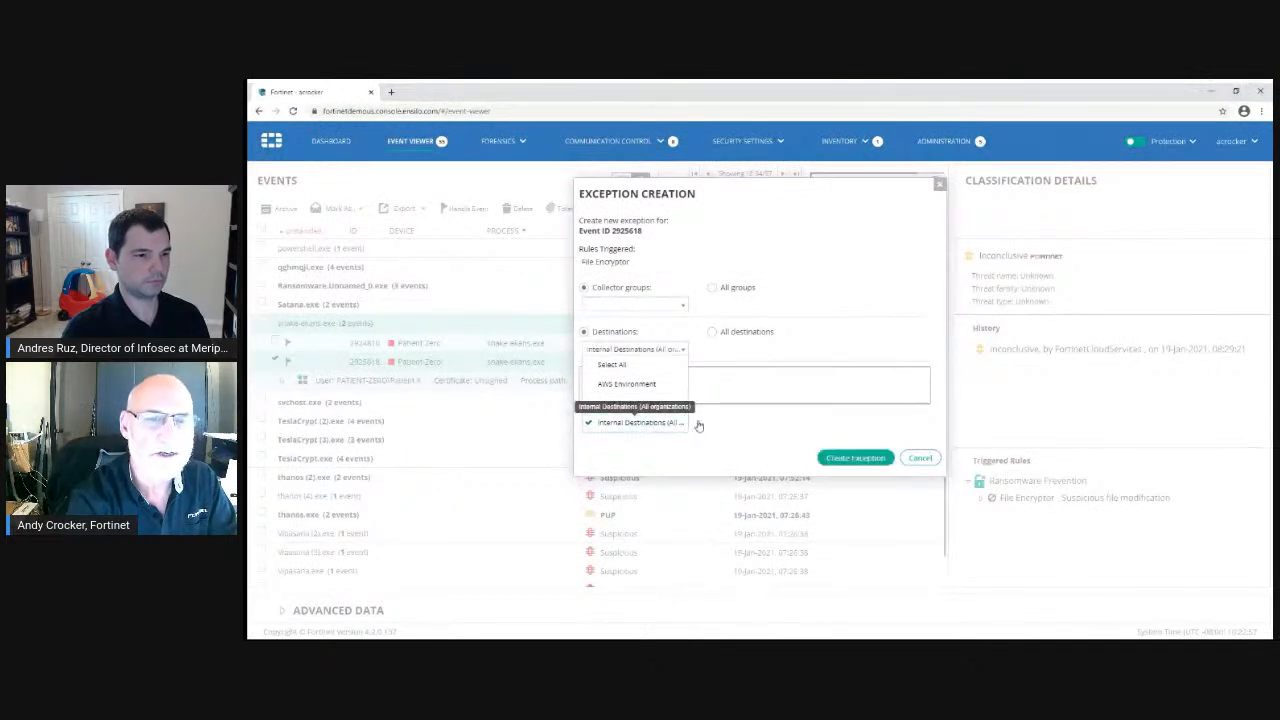
{"action": "left_click", "coordinate": [917, 459]}
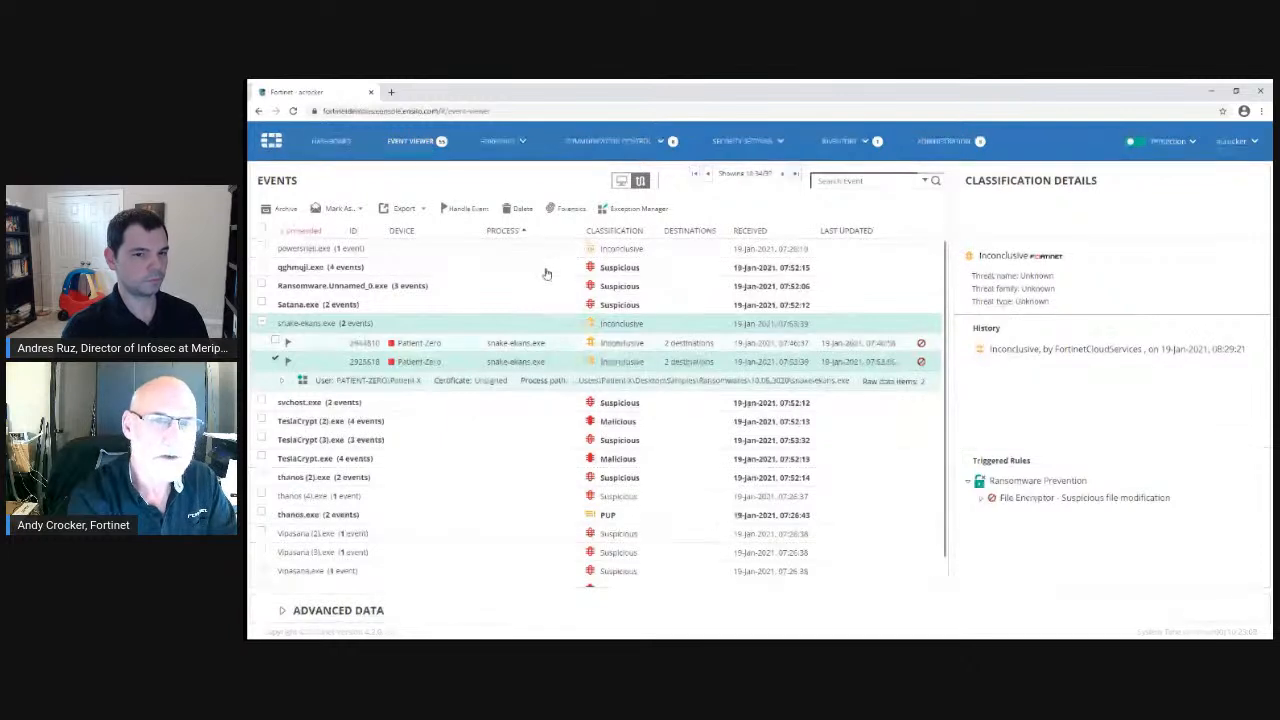
- Examine snake-ekans.exe event 2925618 in Forensics, and go to the automated incident response playbooks
{"action": "left_click", "coordinate": [565, 212]}
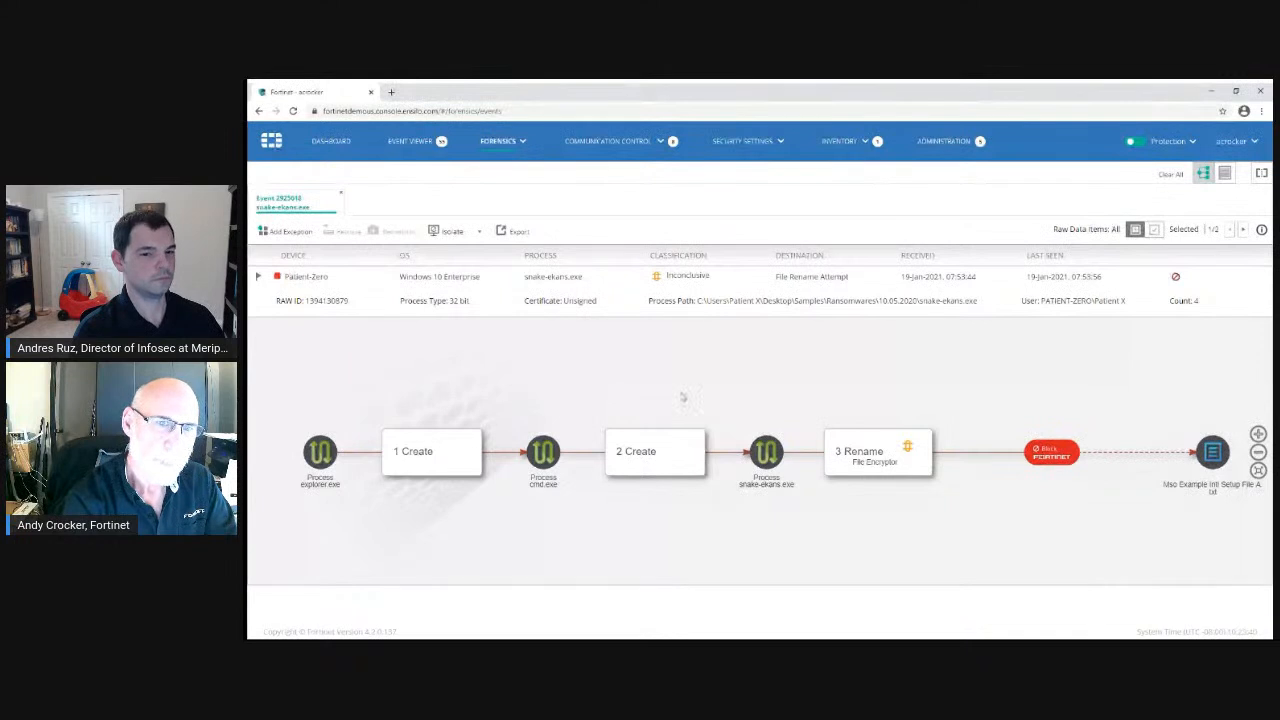
{"action": "left_click", "coordinate": [745, 142]}
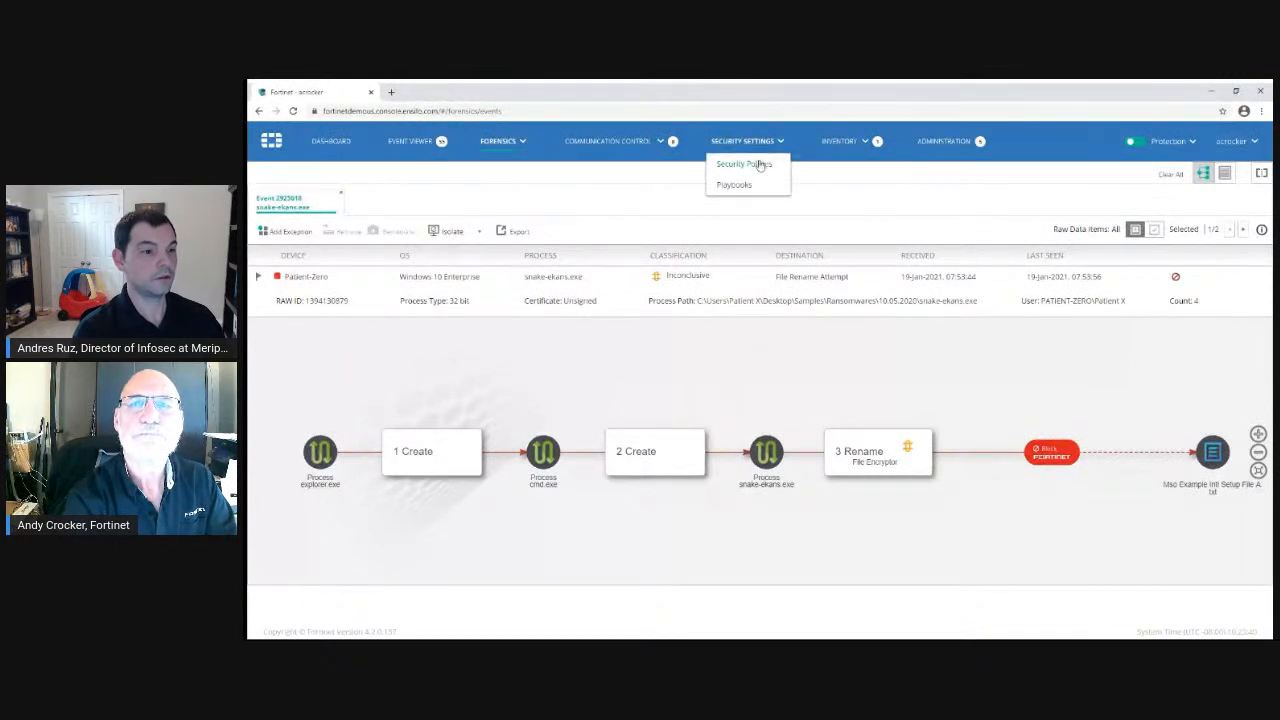
{"action": "left_click", "coordinate": [736, 187]}
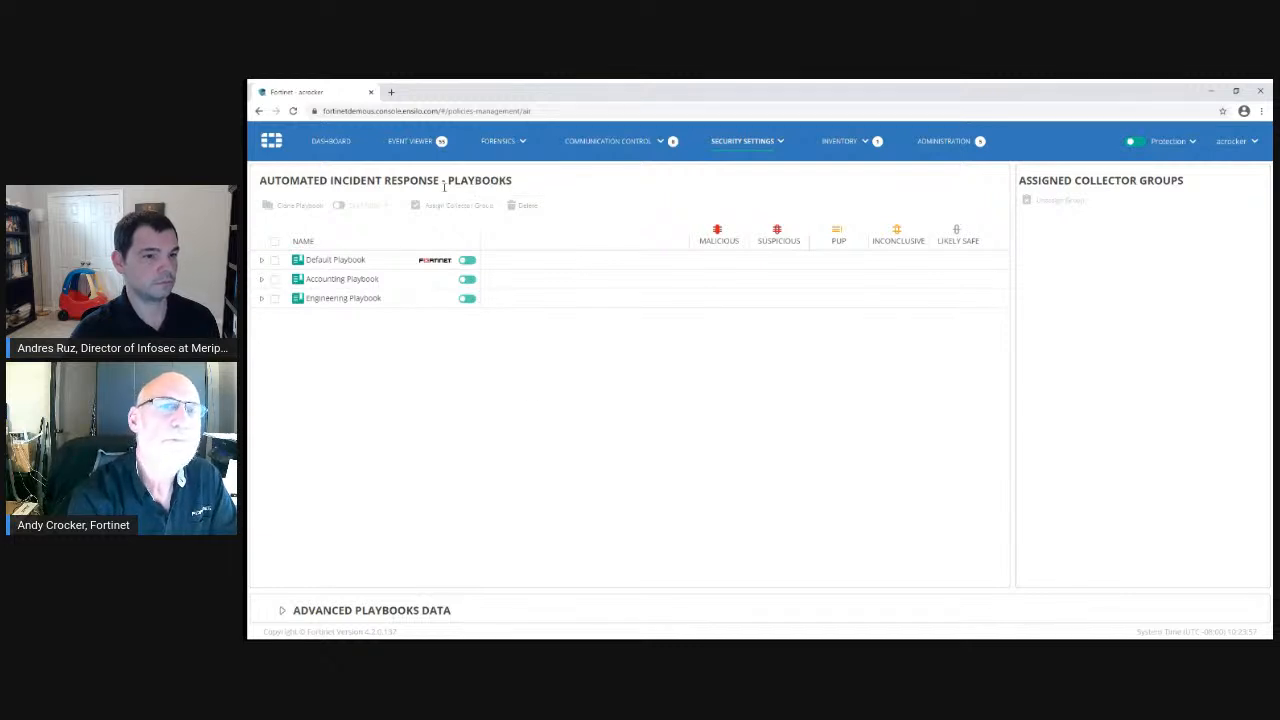
- Return to the event viewer, select all TeslaCrypt (2).exe events, and open them in Forensics
{"action": "left_click", "coordinate": [418, 143]}
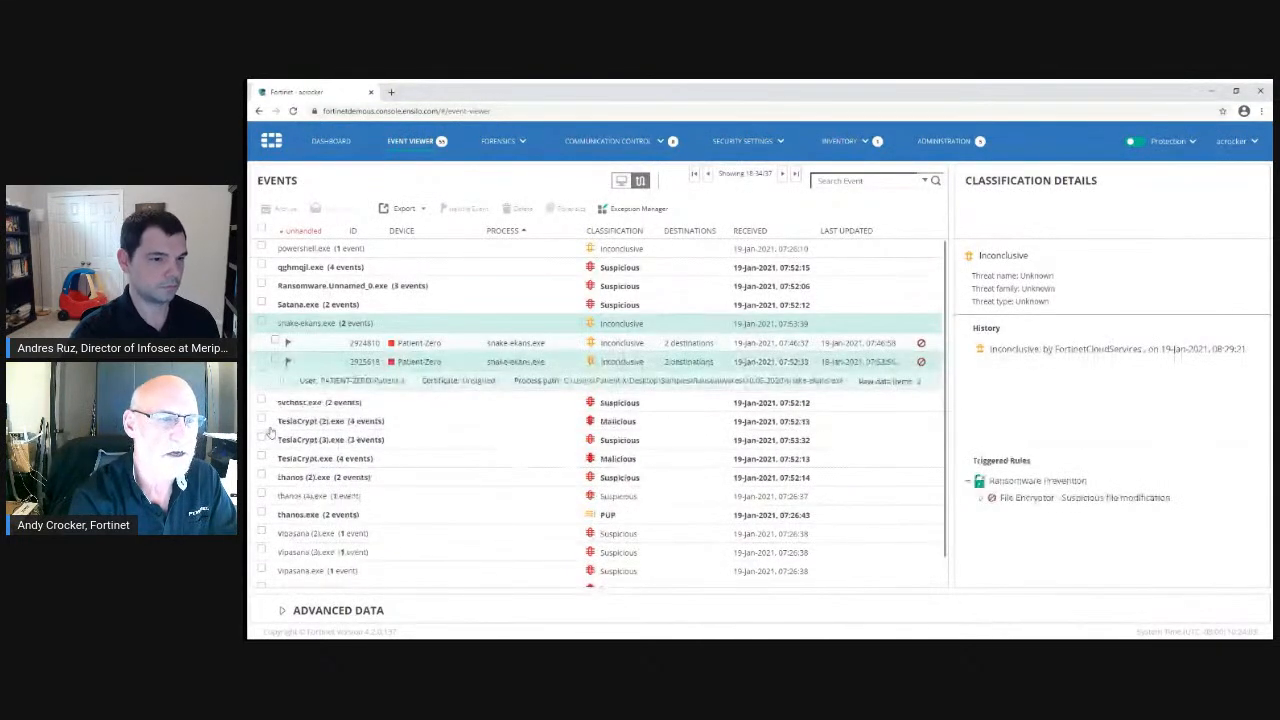
{"action": "left_click", "coordinate": [438, 423]}
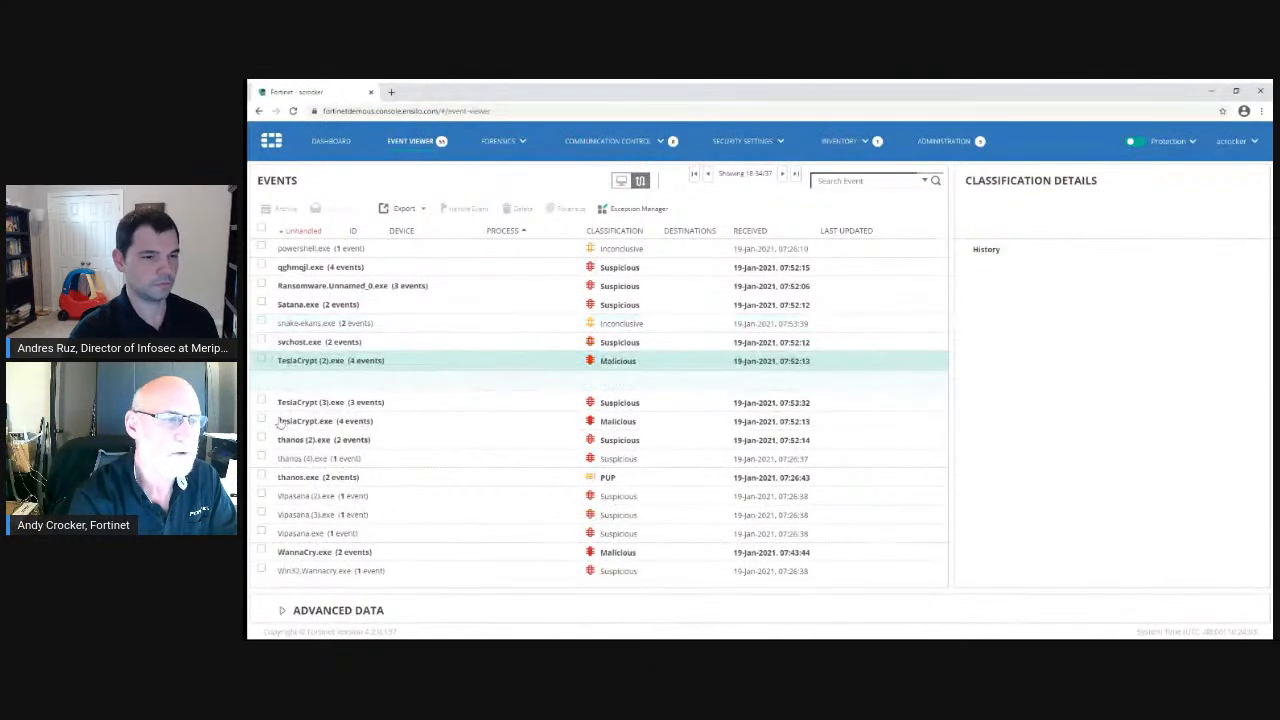
{"action": "left_click", "coordinate": [261, 361]}
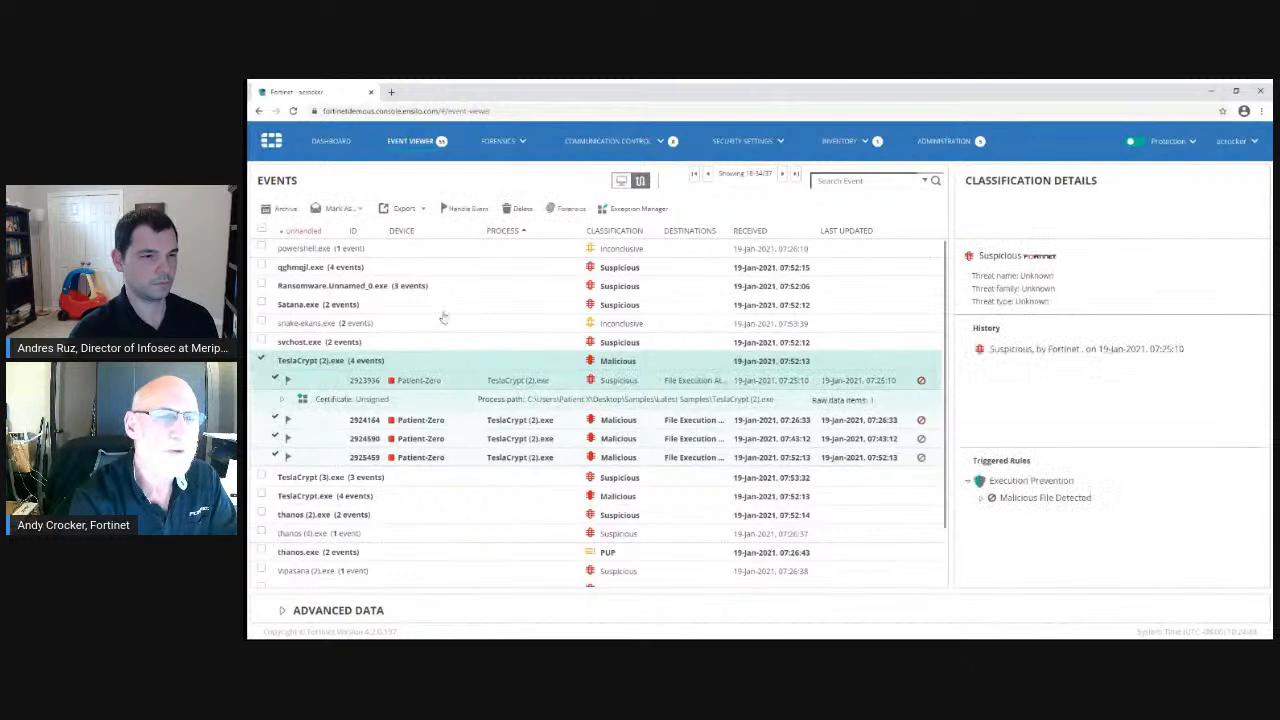
{"action": "left_click", "coordinate": [568, 210]}
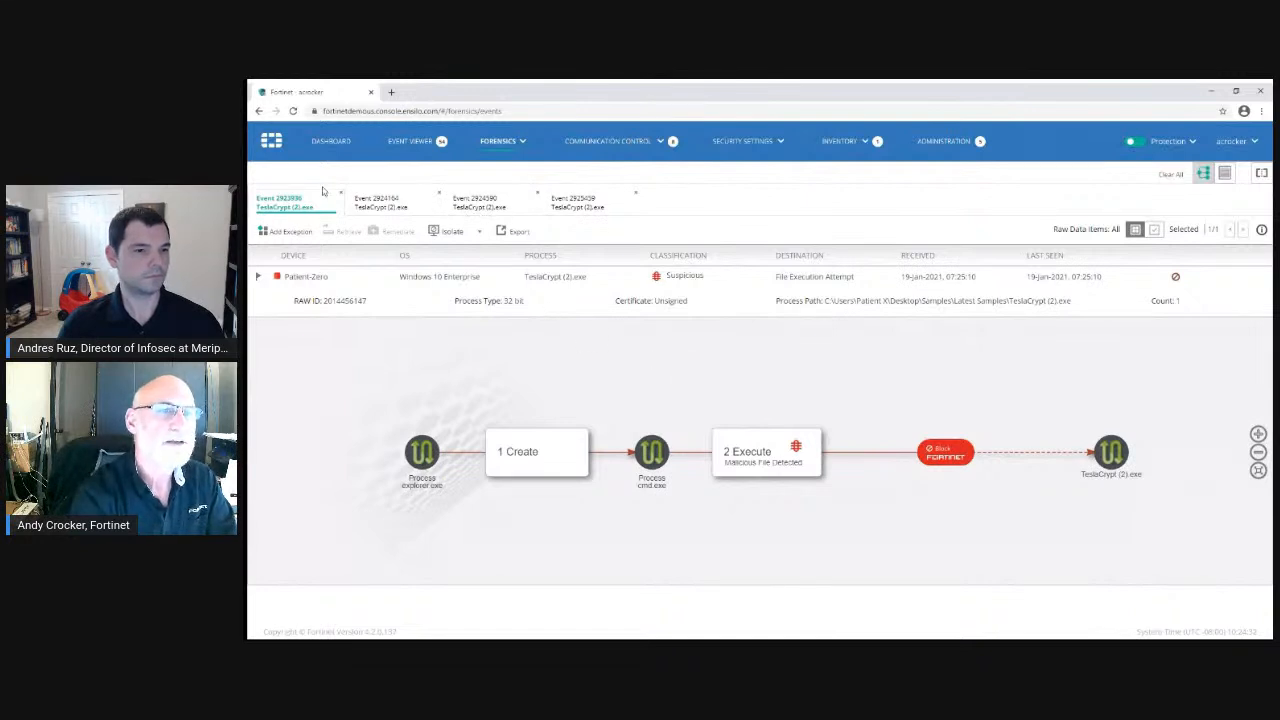
- Compare the forensic graphs of TeslaCrypt (2).exe events 2924164, 2924590 and 2925459
{"action": "left_click", "coordinate": [390, 210]}
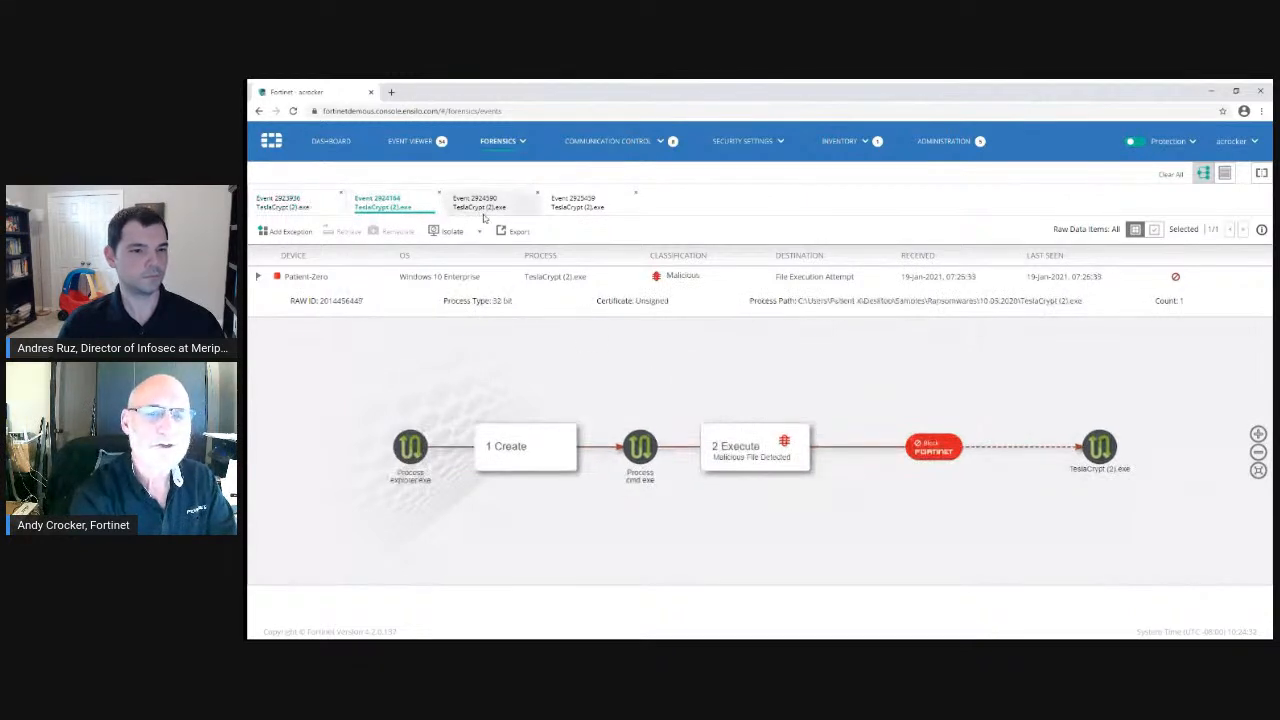
{"action": "left_click", "coordinate": [487, 213]}
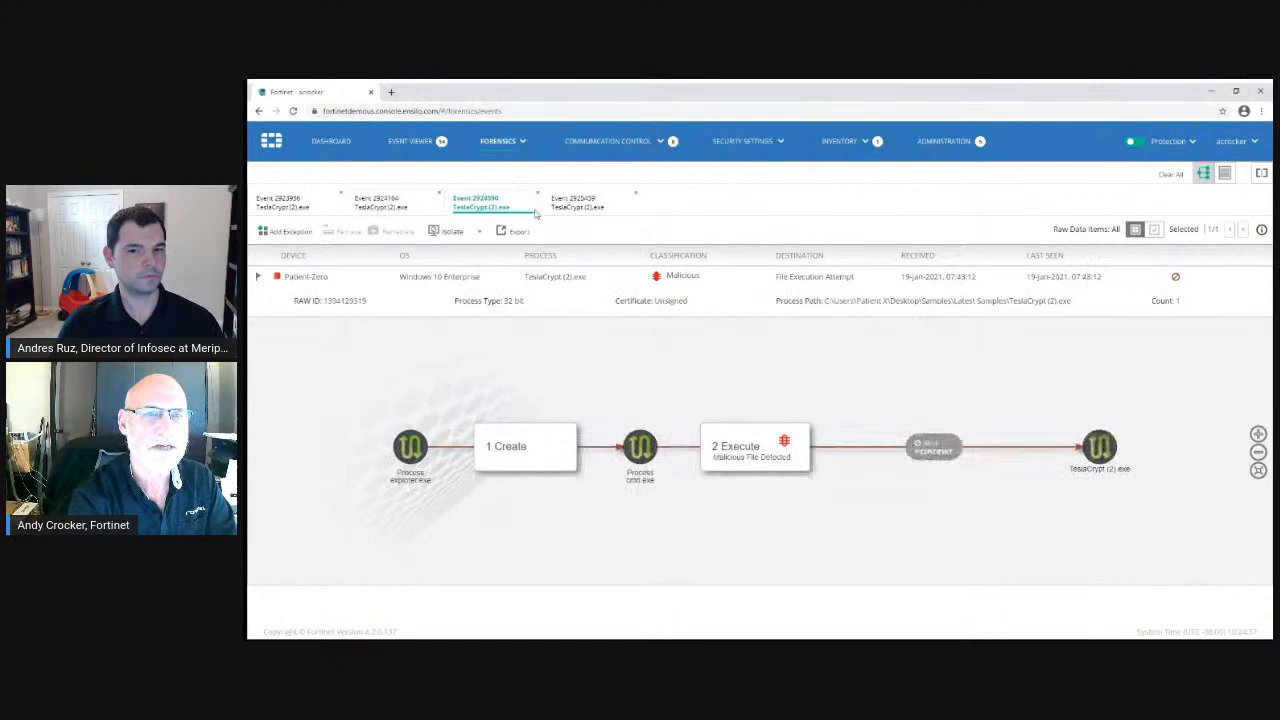
{"action": "left_click", "coordinate": [584, 212]}
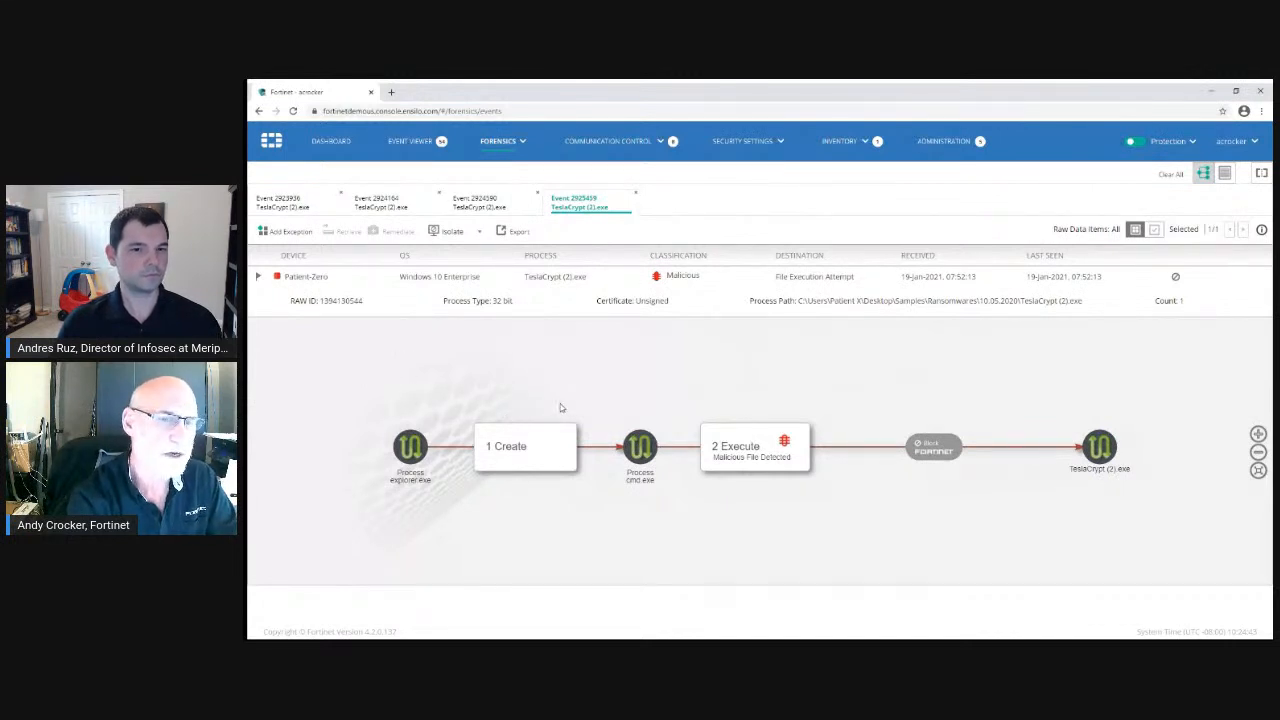
- Go to the incident response playbooks and review the Default Playbook's notification, investigation and remediation actions, and collapse it
{"action": "mouse_move", "coordinate": [748, 145]}
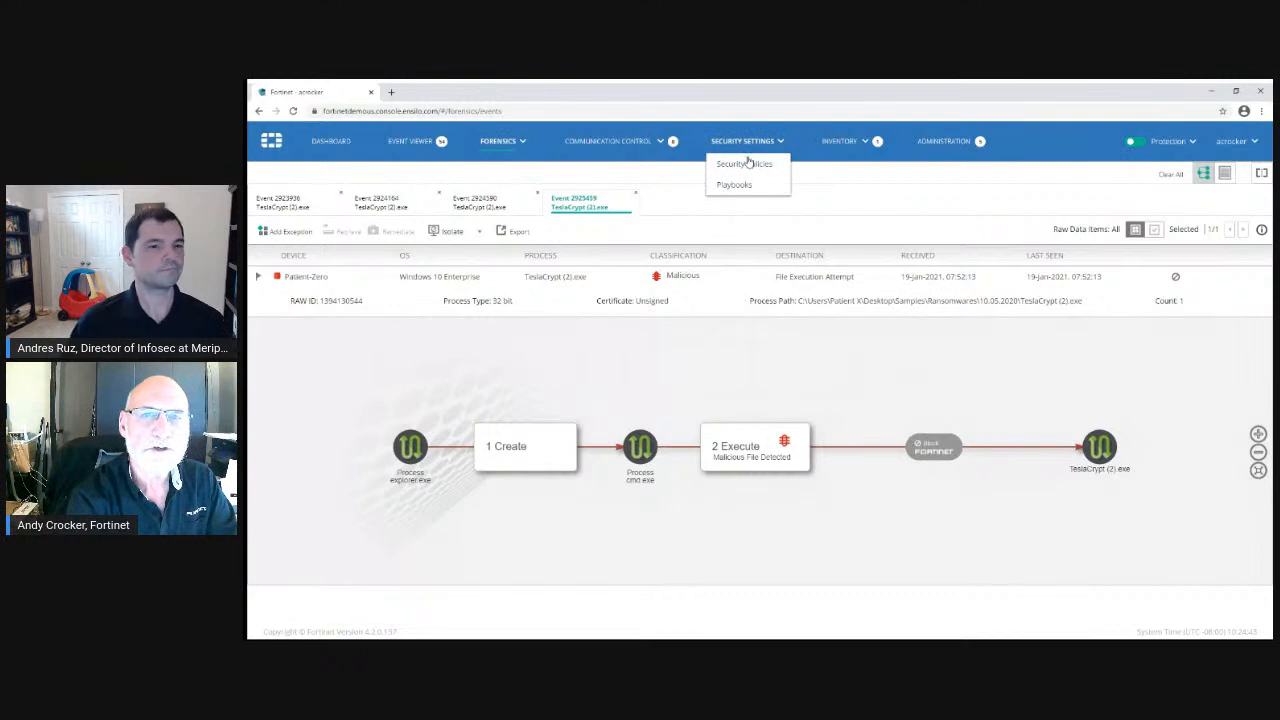
{"action": "left_click", "coordinate": [743, 189]}
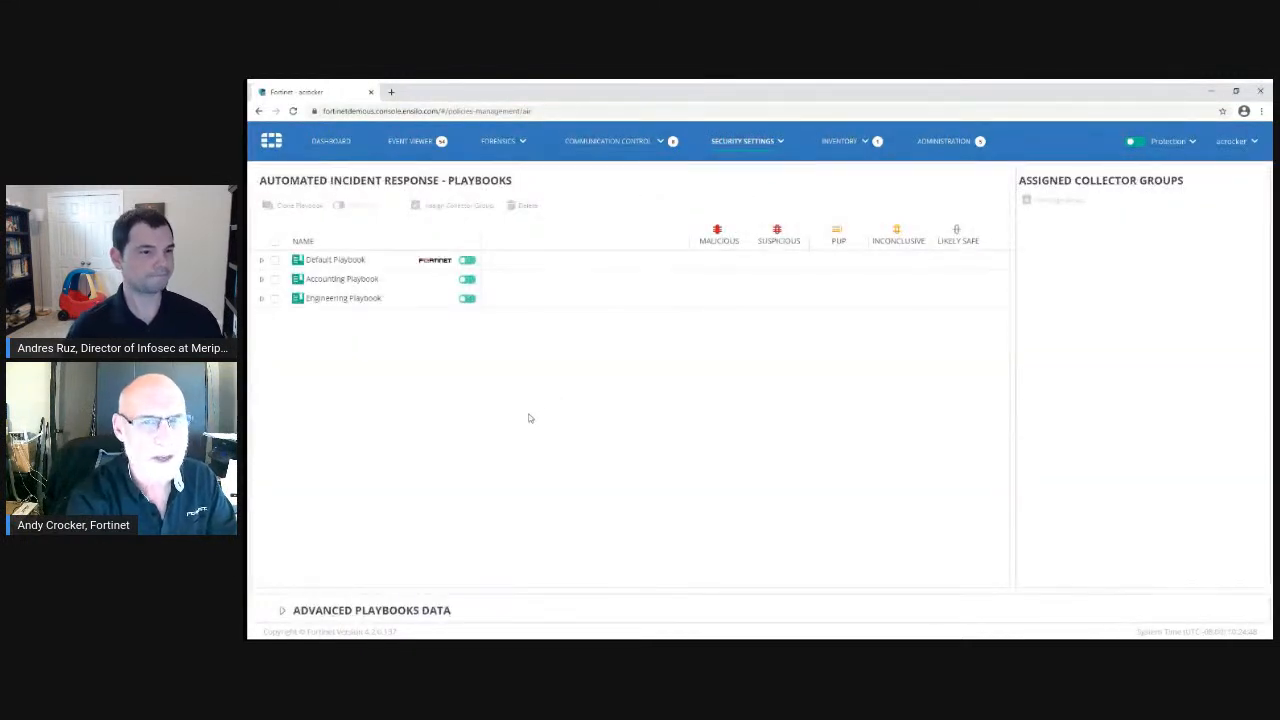
{"action": "left_click", "coordinate": [262, 261]}
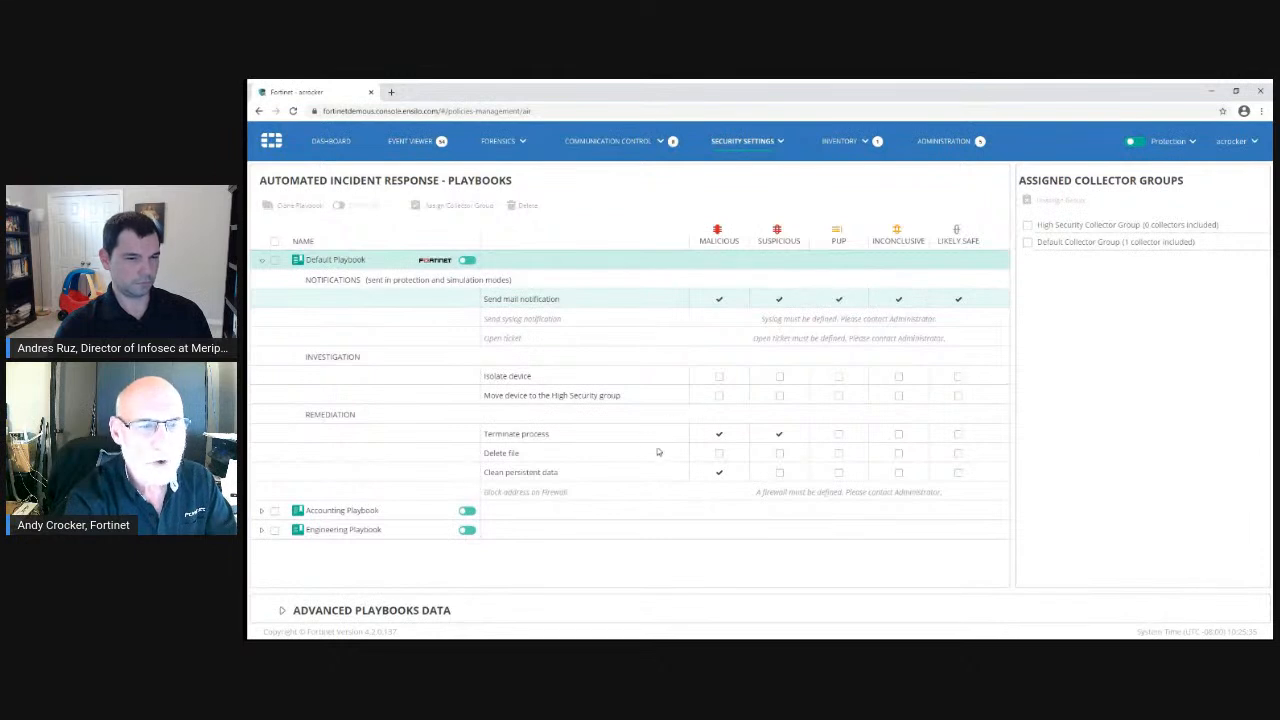
{"action": "left_click", "coordinate": [262, 261]}
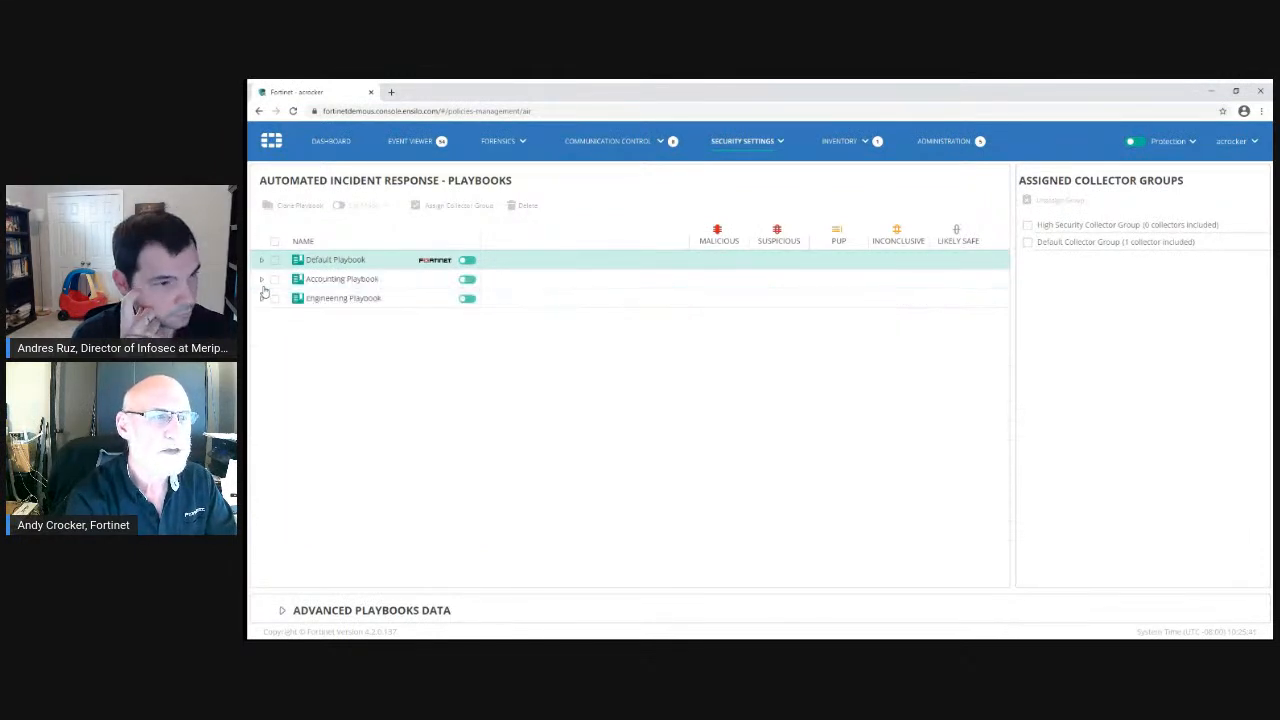
- In the Accounting Playbook, enable Isolate device for PUP and Inconclusive events and Delete file for Malicious events
{"action": "left_click", "coordinate": [262, 280]}
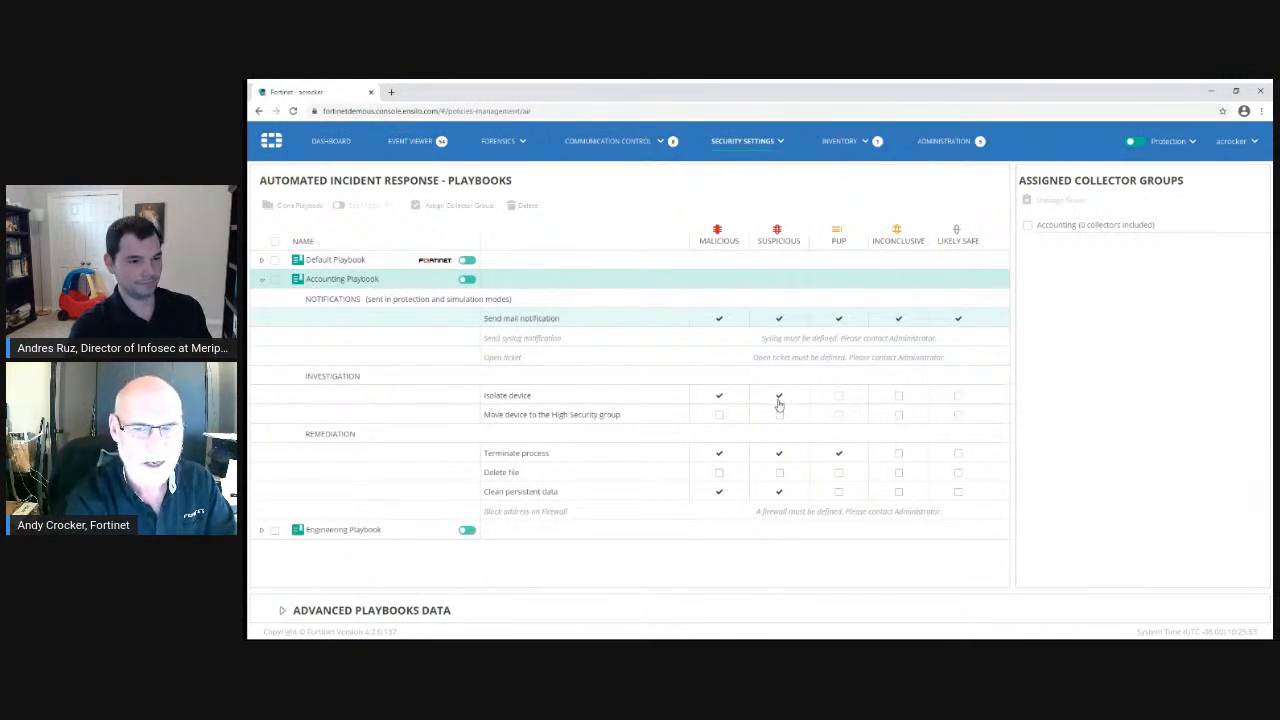
{"action": "left_click", "coordinate": [840, 401]}
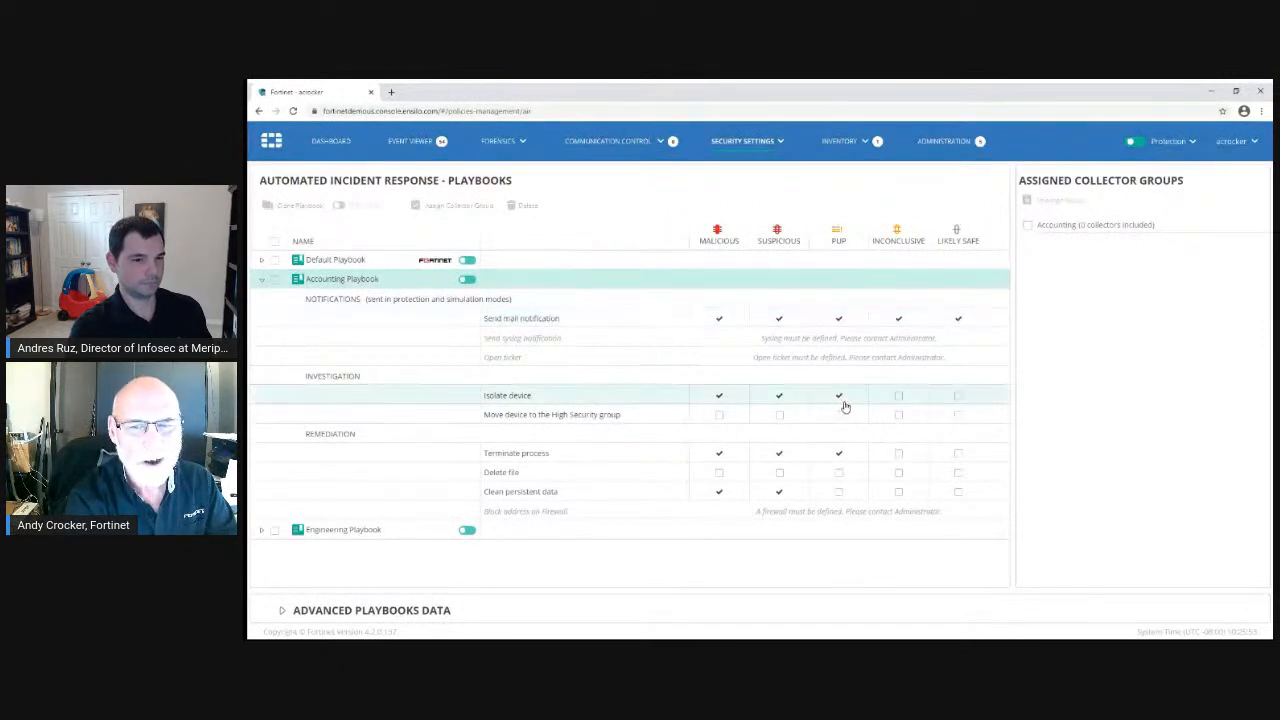
{"action": "left_click", "coordinate": [896, 401]}
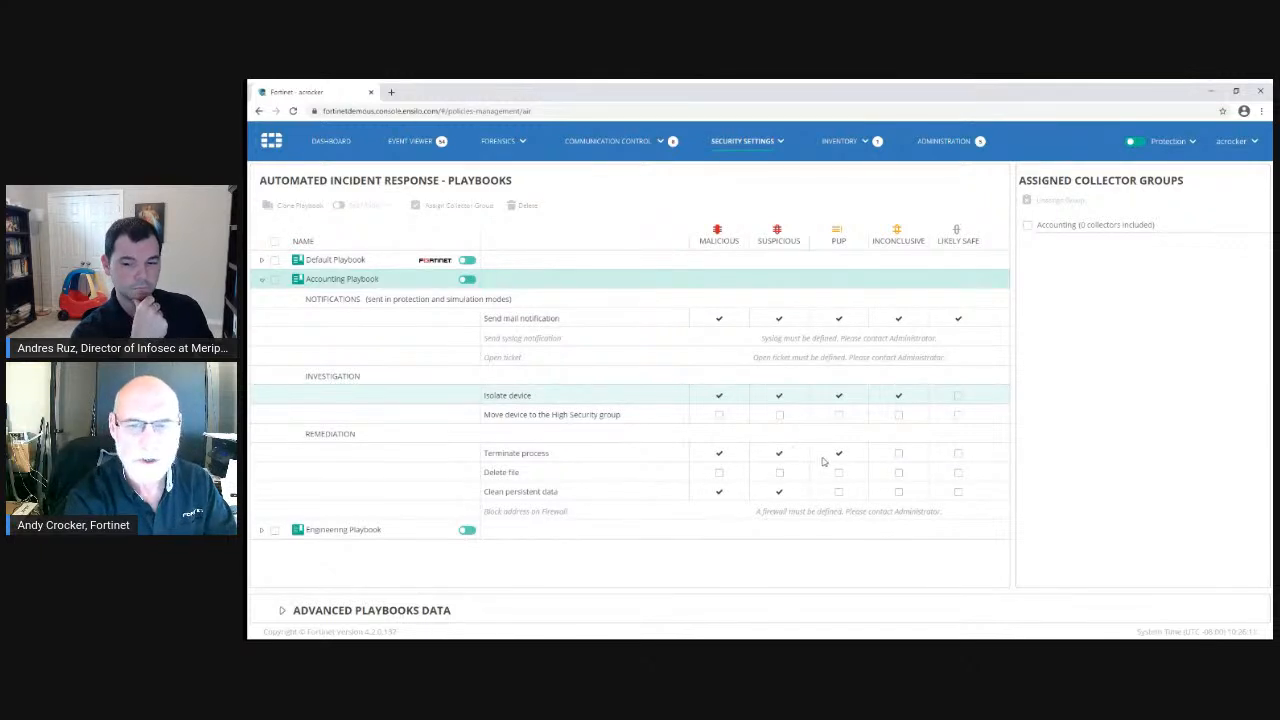
{"action": "left_click", "coordinate": [719, 474]}
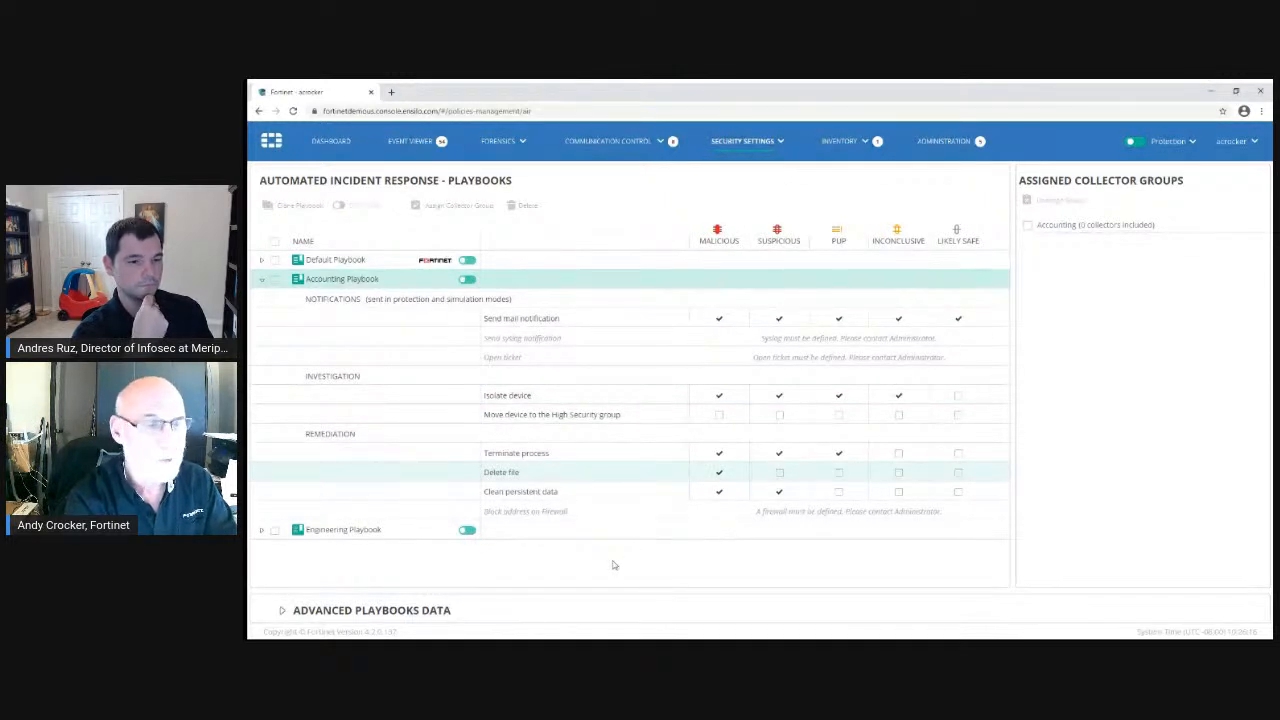
- Enable Move device to the High Security group for Suspicious events in the Engineering Playbook, and return to the dashboard
{"action": "left_click", "coordinate": [260, 531]}
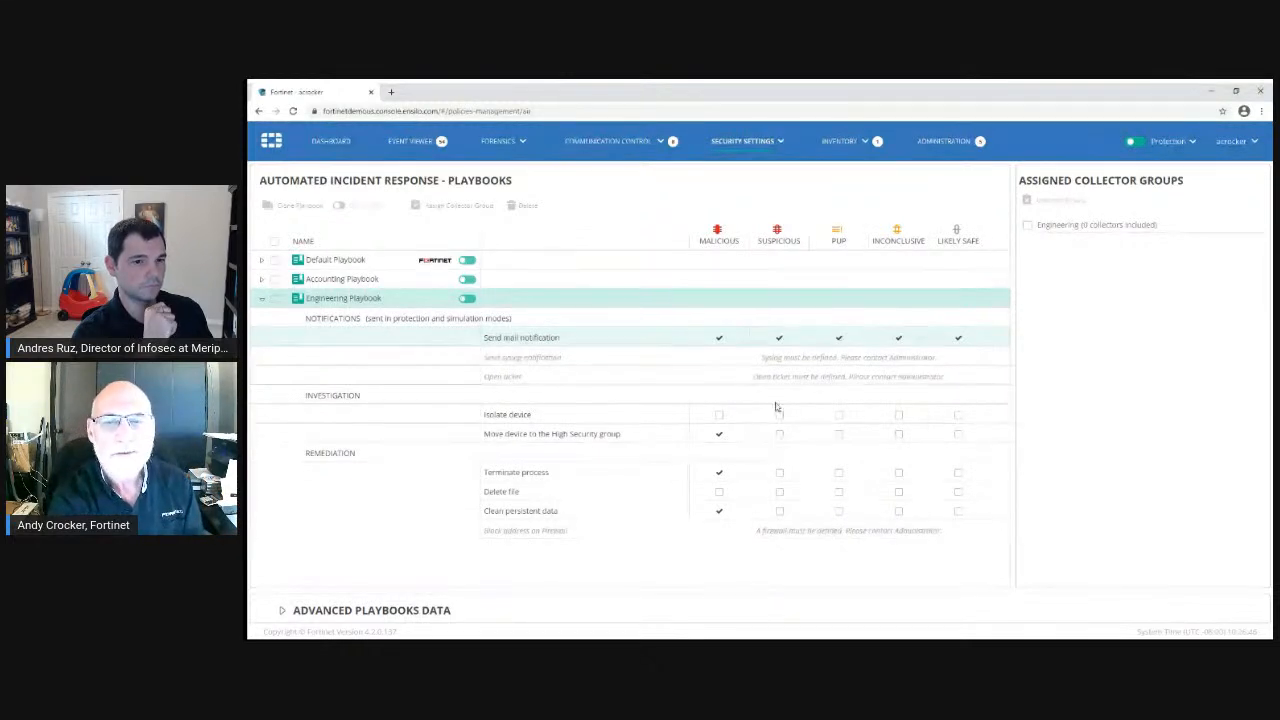
{"action": "left_click", "coordinate": [779, 435]}
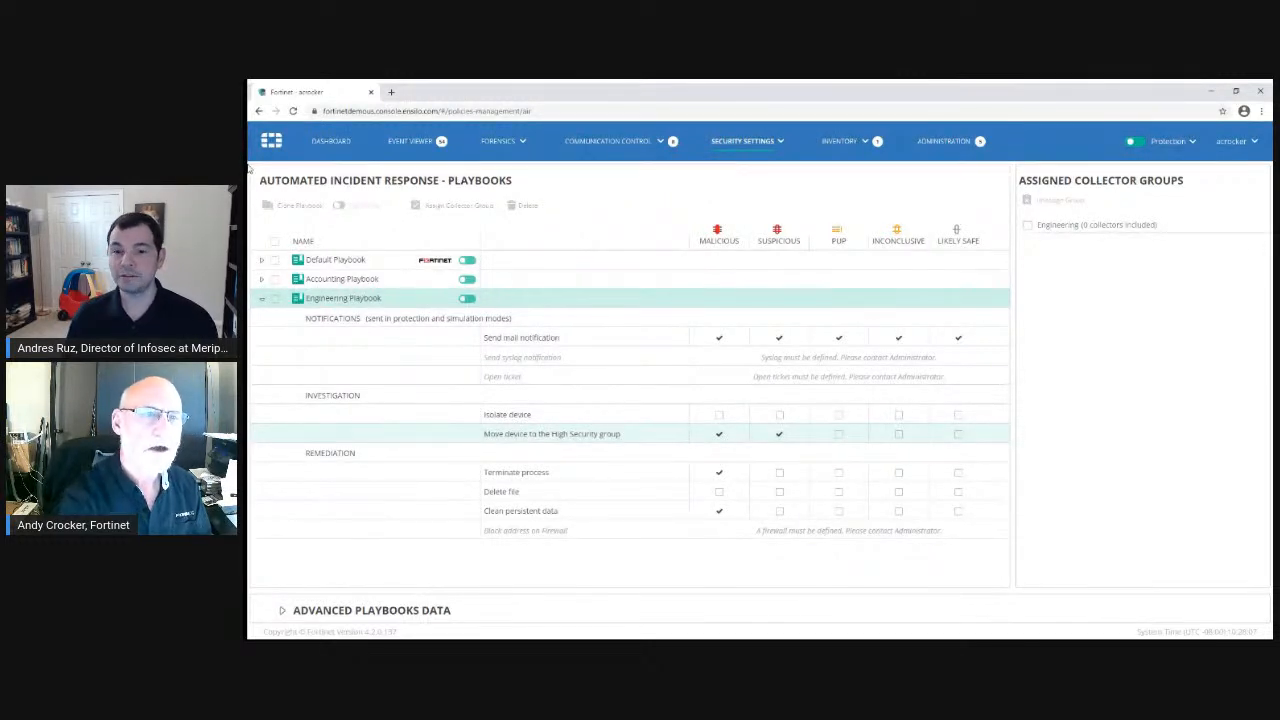
{"action": "left_click", "coordinate": [329, 143]}
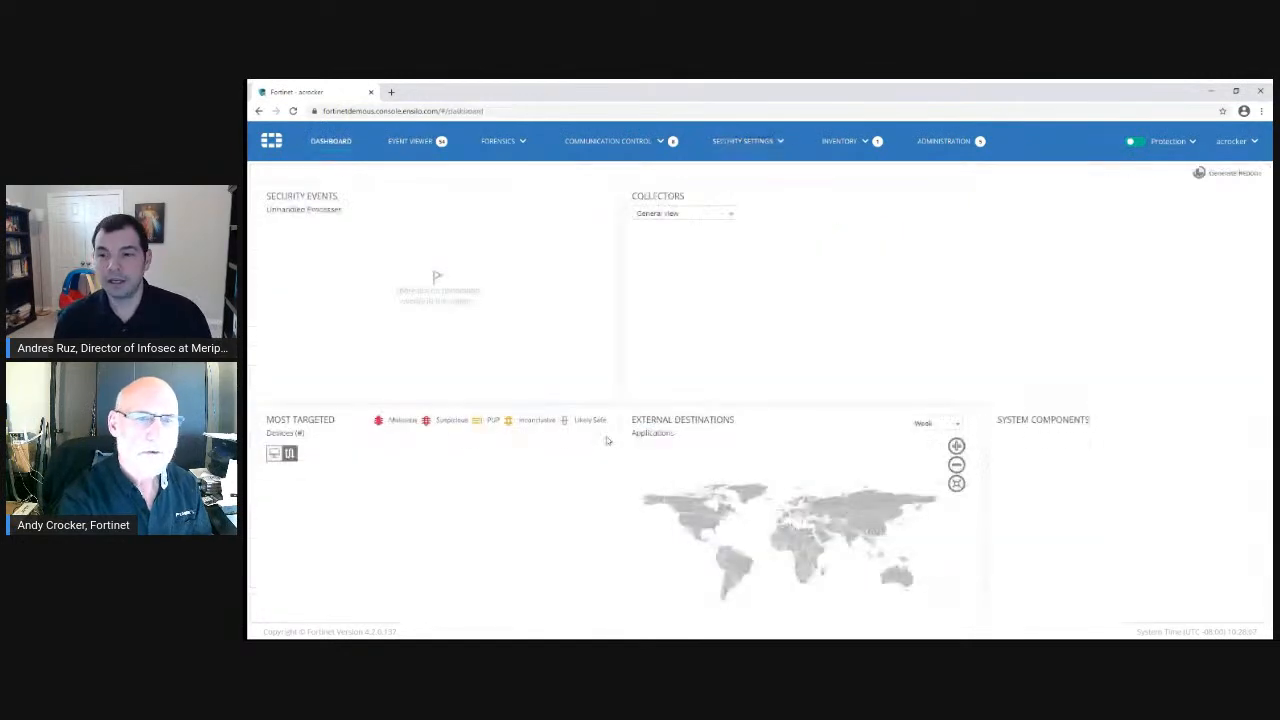